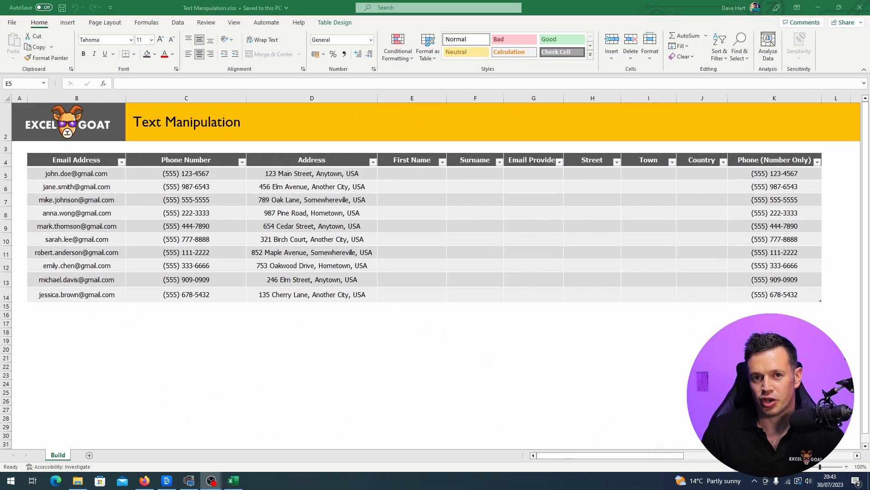
- Fill the First Name column with the formula =LEFT(B5,4), extracting the first four characters of each email address
{"action": "left_click", "coordinate": [401, 173]}
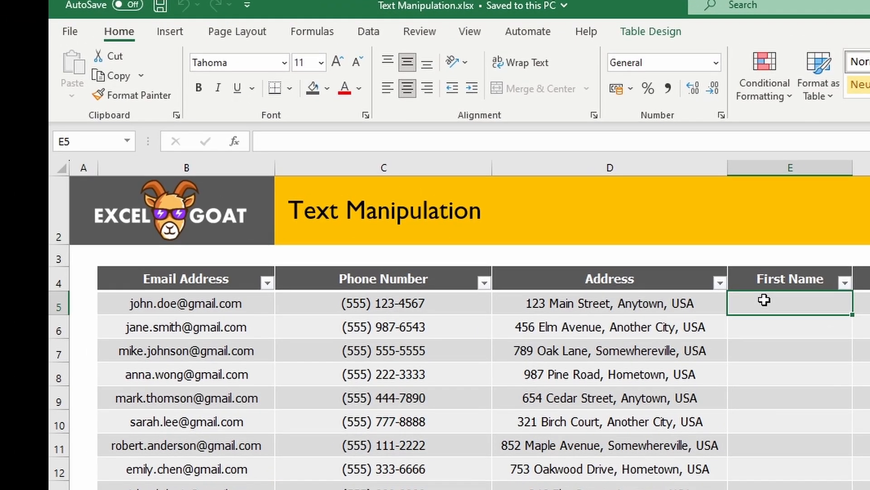
{"action": "type", "text": "=left("}
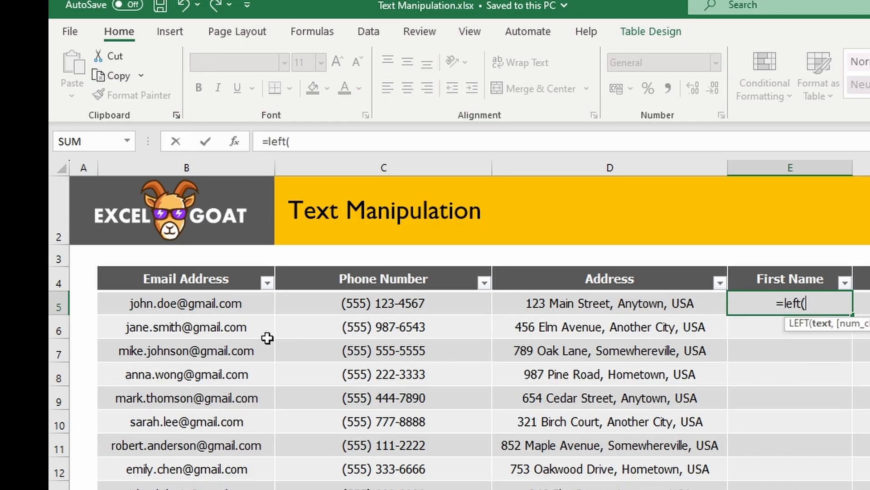
{"action": "left_click", "coordinate": [209, 302]}
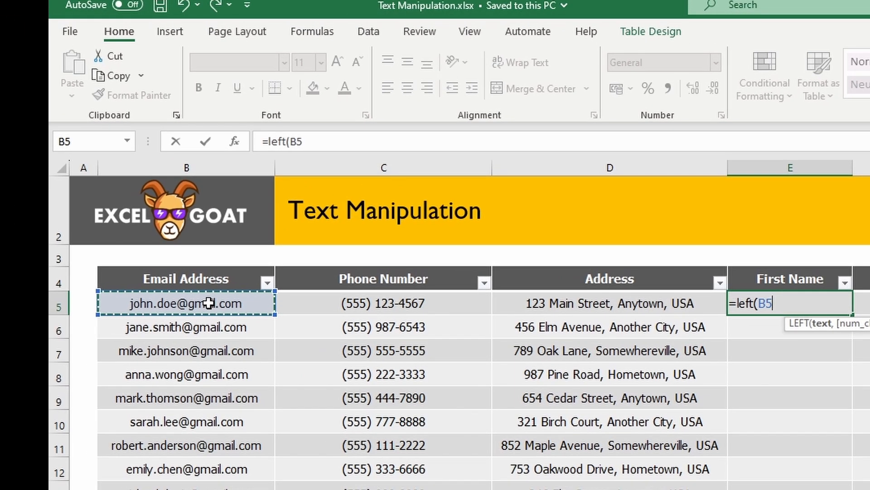
{"action": "type", "text": ","}
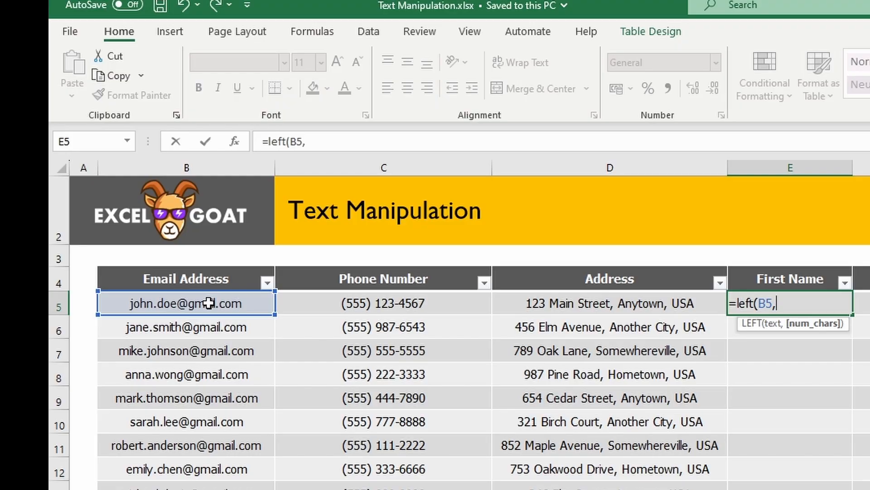
{"action": "type", "text": "4)"}
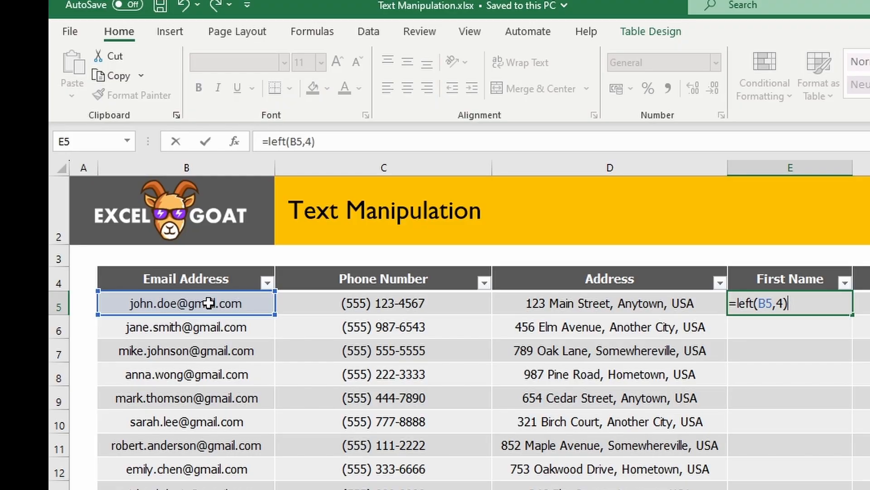
{"action": "key", "text": "Return"}
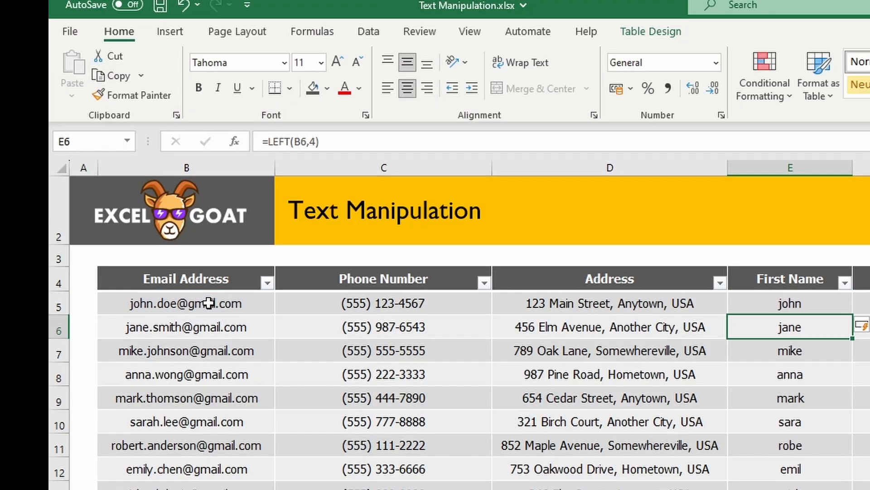
- Compare the extracted first names with the email addresses, checking the rows whose names are longer than four letters
{"action": "left_click", "coordinate": [808, 358]}
{"action": "left_click", "coordinate": [807, 374]}
{"action": "left_click", "coordinate": [809, 400]}
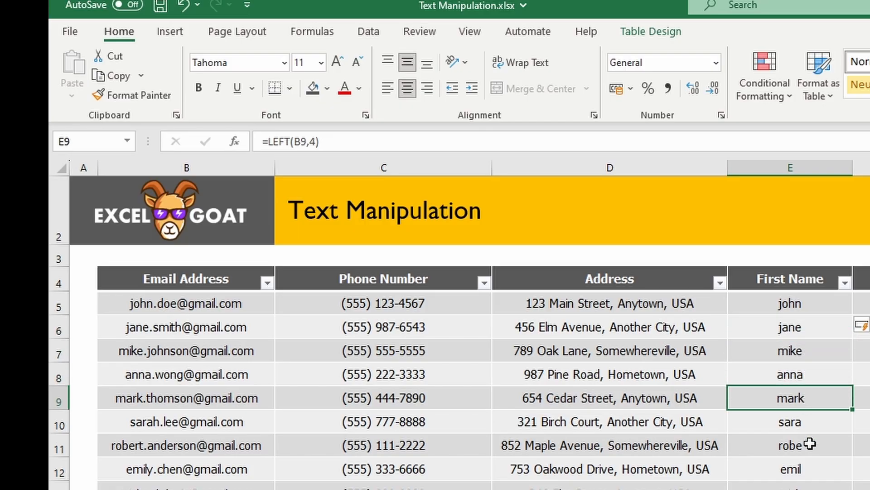
{"action": "left_click", "coordinate": [804, 425]}
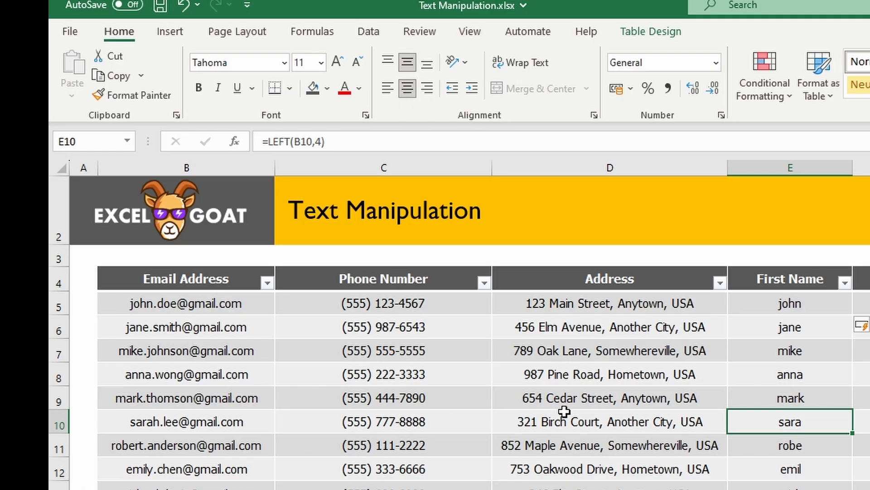
{"action": "left_click", "coordinate": [215, 422]}
{"action": "left_click", "coordinate": [176, 447]}
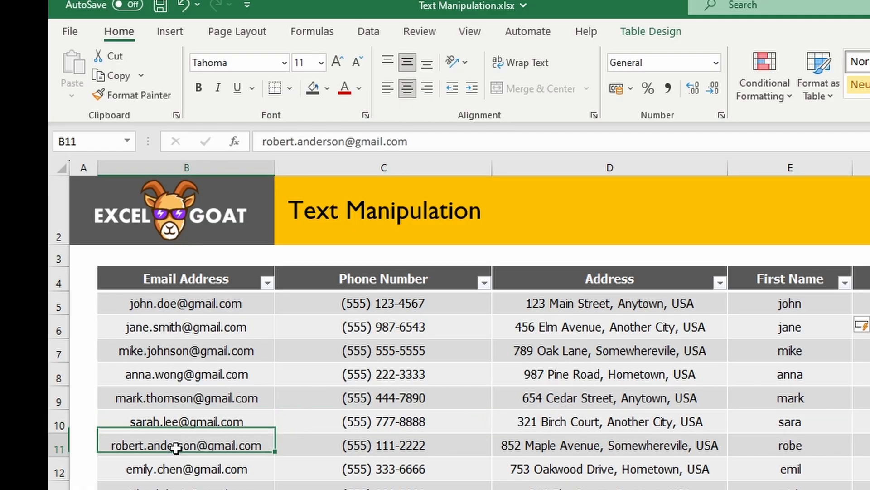
{"action": "left_click", "coordinate": [789, 449]}
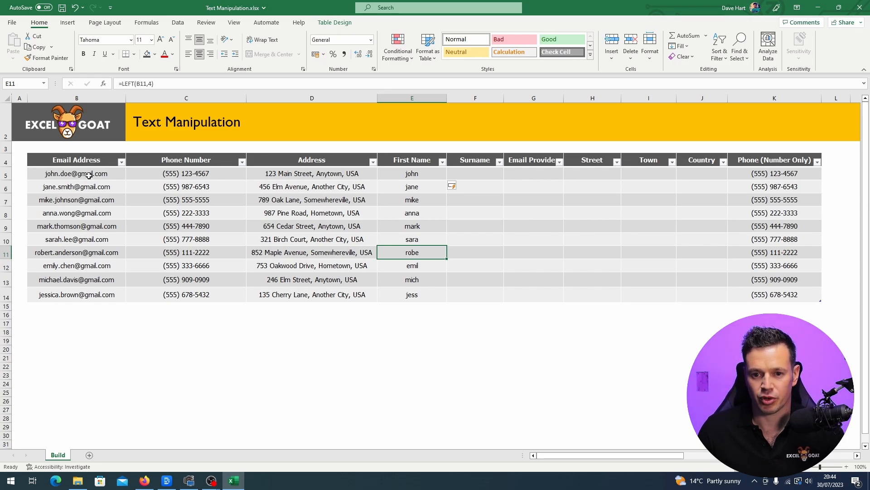
- Fill the Email Provider column with the formula =RIGHT(B5,9), extracting the last nine characters of each email address
{"action": "left_click", "coordinate": [546, 173]}
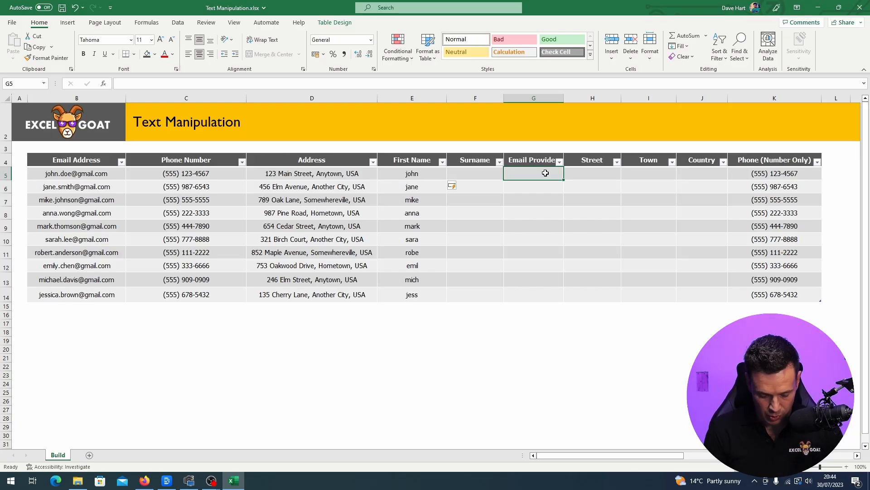
{"action": "type", "text": "=right"}
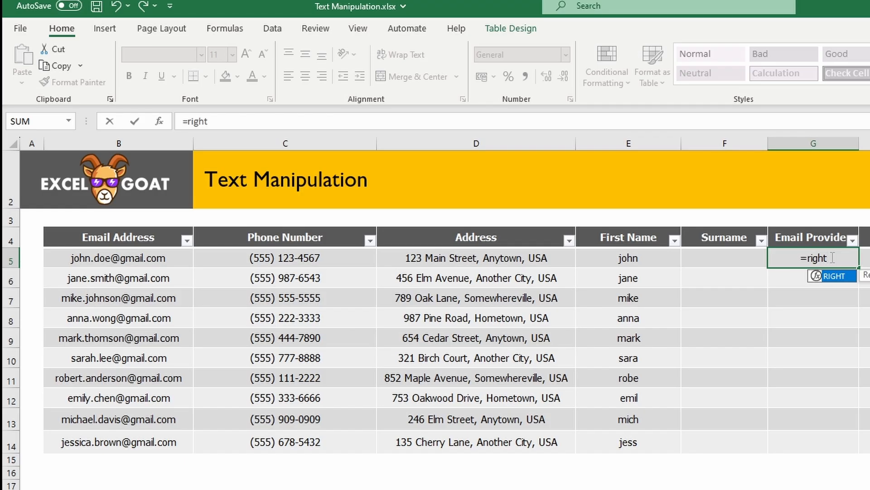
{"action": "type", "text": "("}
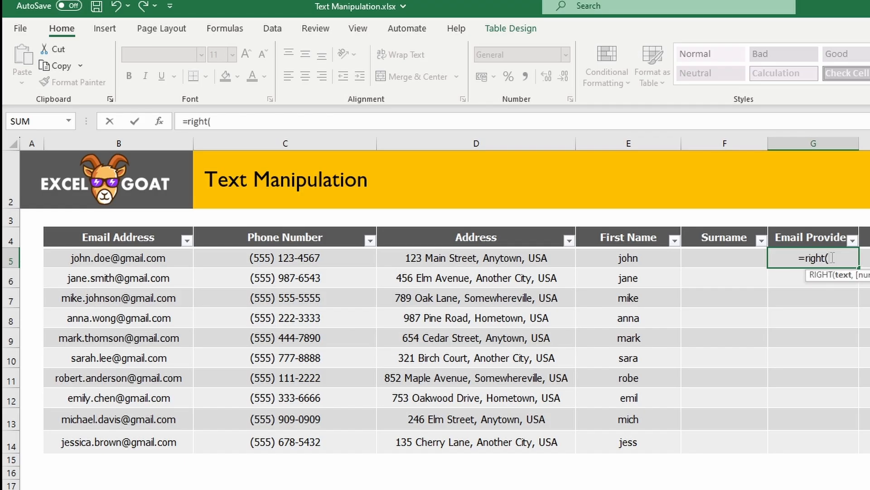
{"action": "left_click", "coordinate": [152, 259]}
{"action": "type", "text": ","}
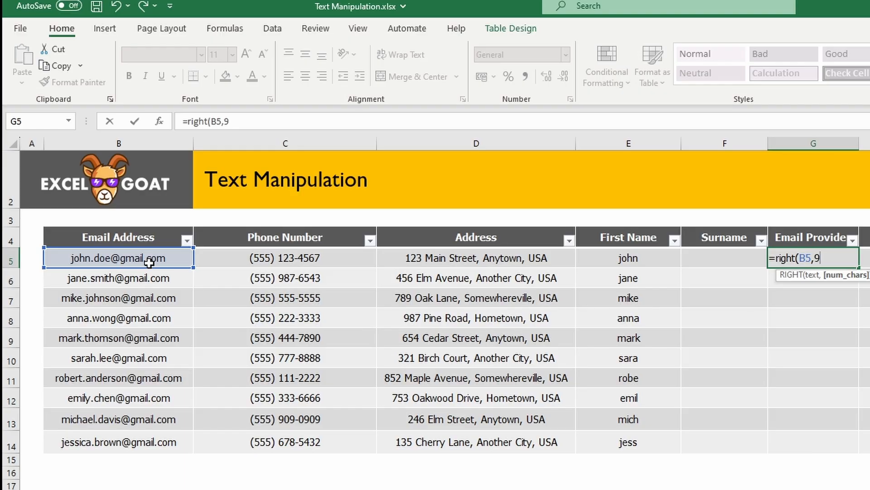
{"action": "type", "text": "9)"}
{"action": "key", "text": "Return"}
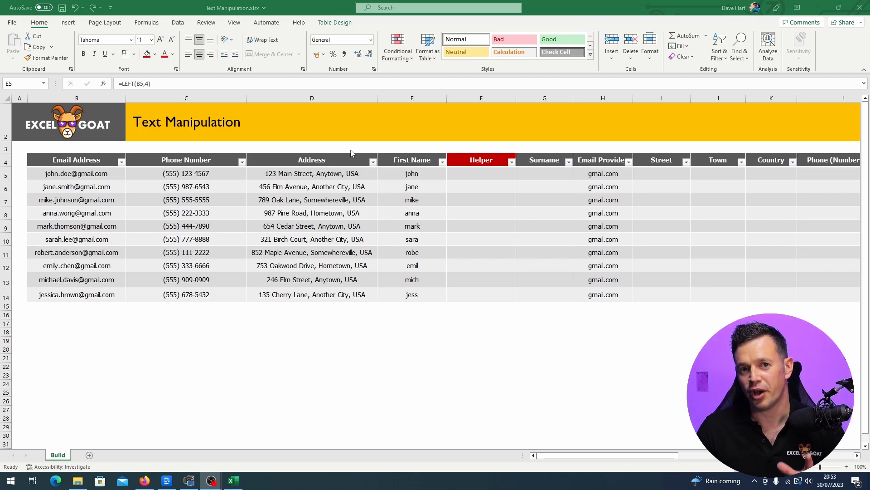
- Fill the Helper column with =SEARCH(".",B5) to locate the first dot in each email address
{"action": "left_click", "coordinate": [416, 174]}
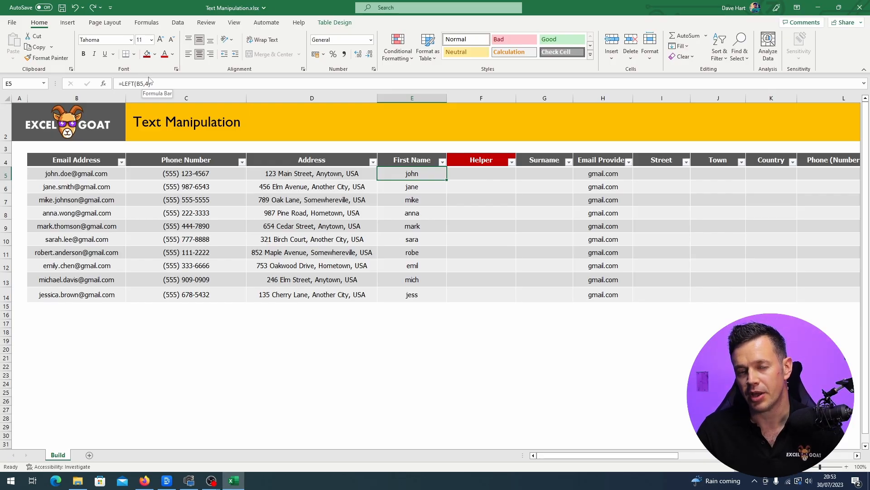
{"action": "left_click", "coordinate": [92, 173]}
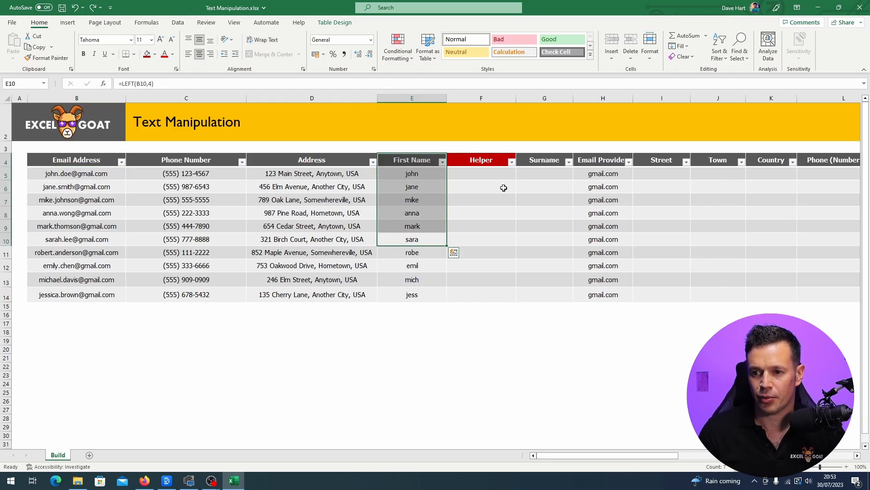
{"action": "left_click", "coordinate": [494, 175]}
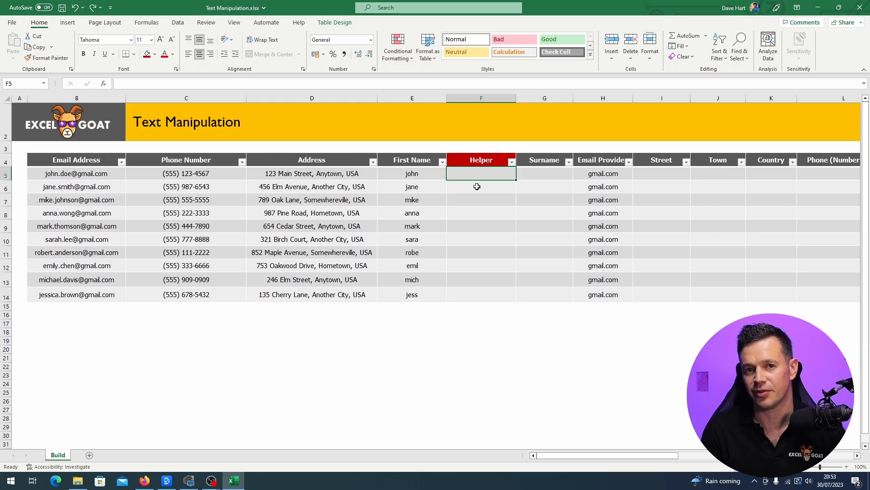
{"action": "type", "text": "=search"}
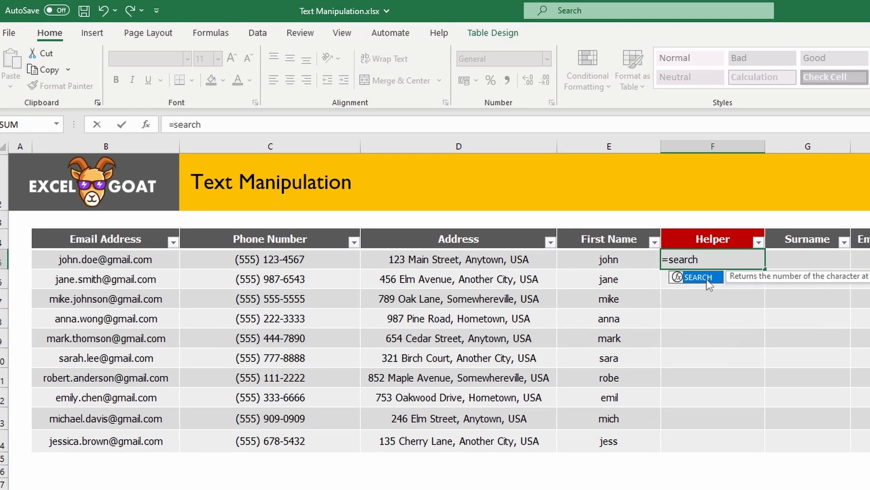
{"action": "type", "text": "("}
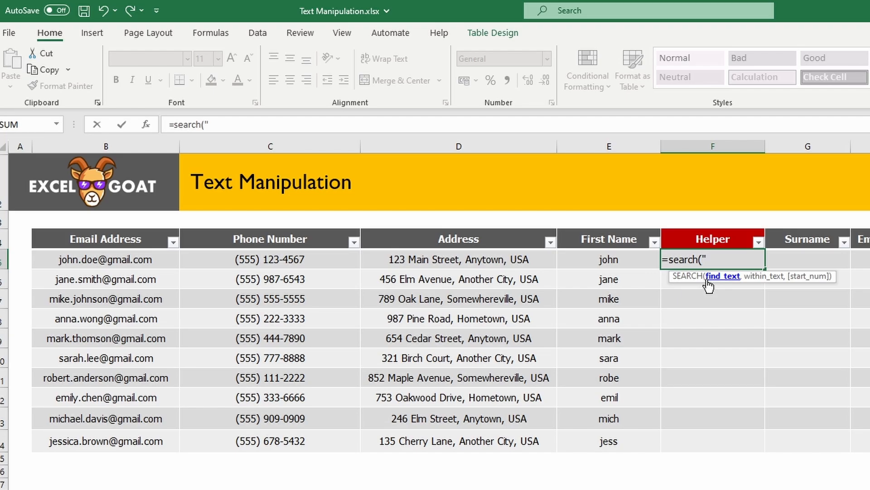
{"action": "type", "text": "\".\","}
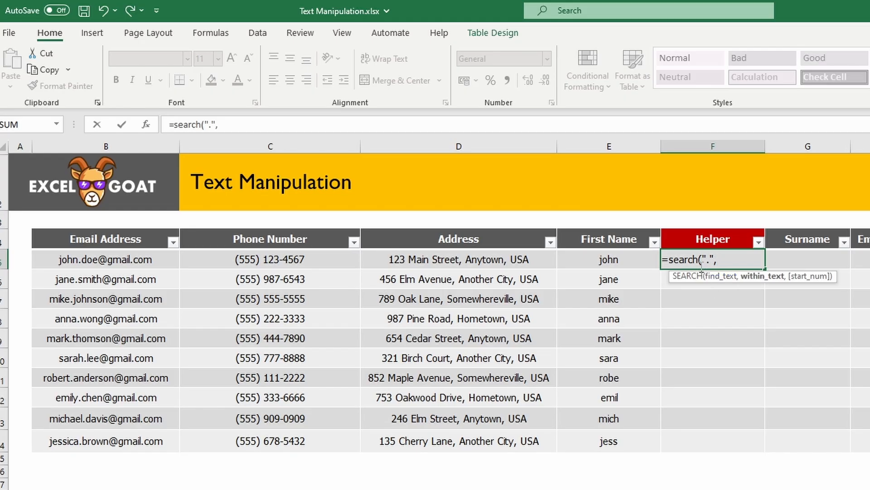
{"action": "left_click", "coordinate": [134, 260]}
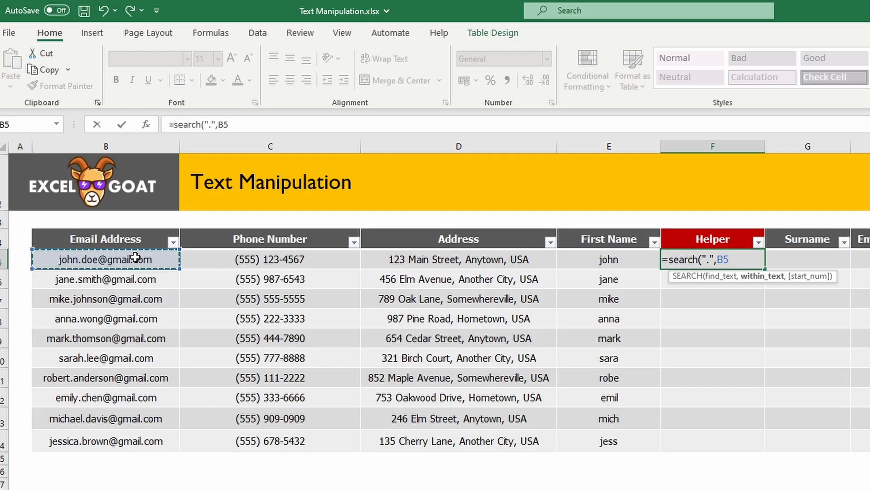
{"action": "type", "text": ")"}
{"action": "key", "text": "Return"}
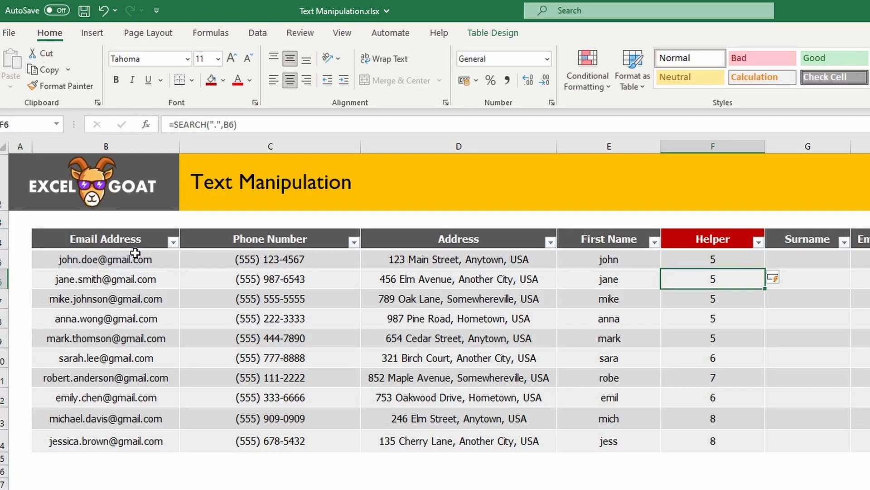
- Subtract 1 from the Helper column's formula, making it =SEARCH(".",B5)-1
{"action": "left_click", "coordinate": [718, 256]}
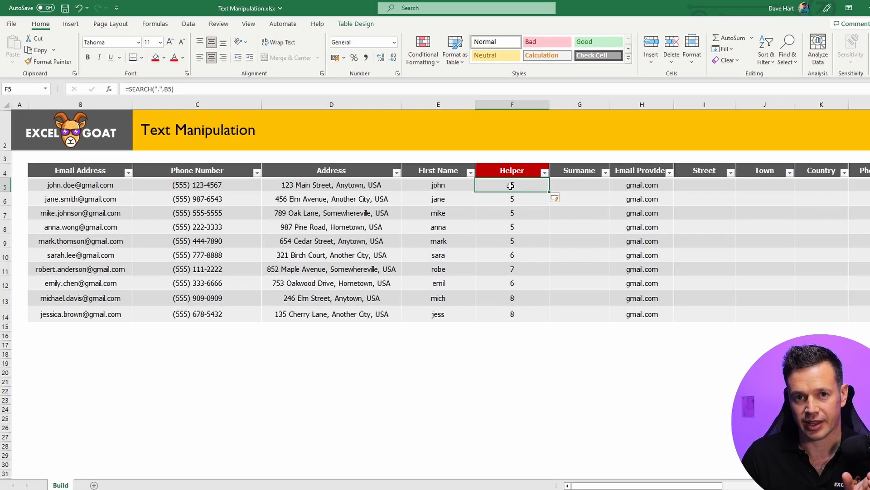
{"action": "left_click", "coordinate": [186, 89]}
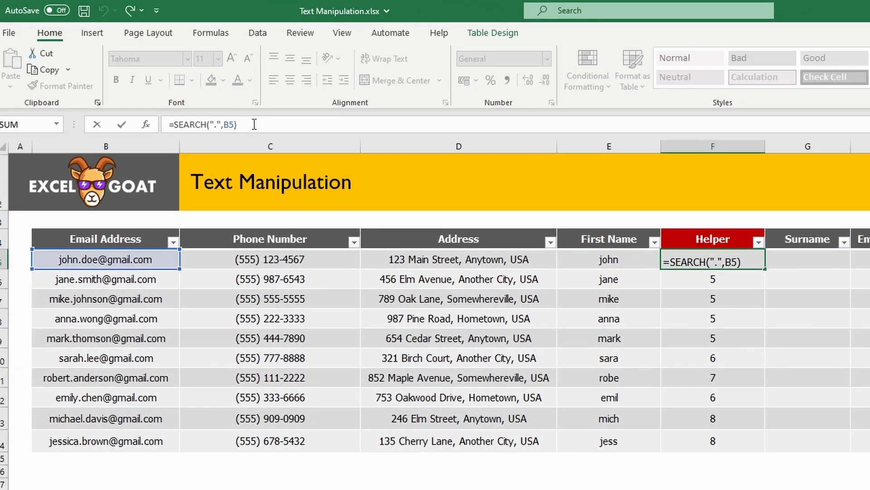
{"action": "type", "text": "-1"}
{"action": "key", "text": "Return"}
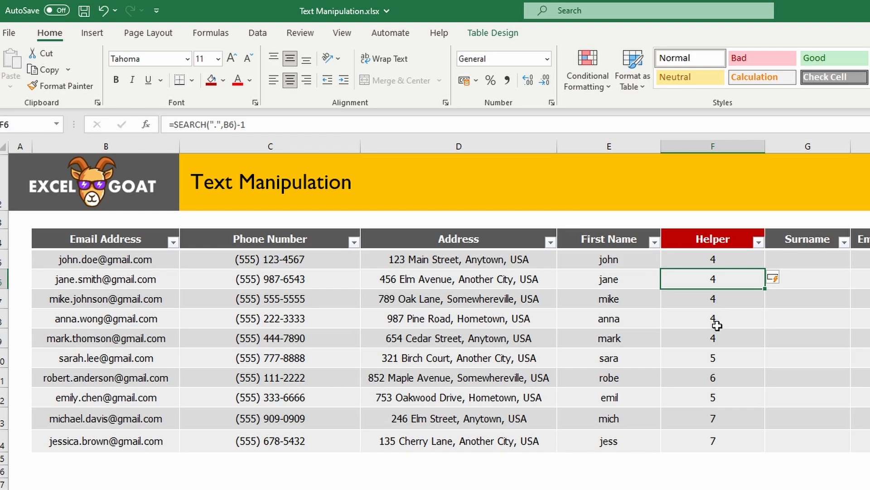
{"action": "left_click", "coordinate": [715, 359]}
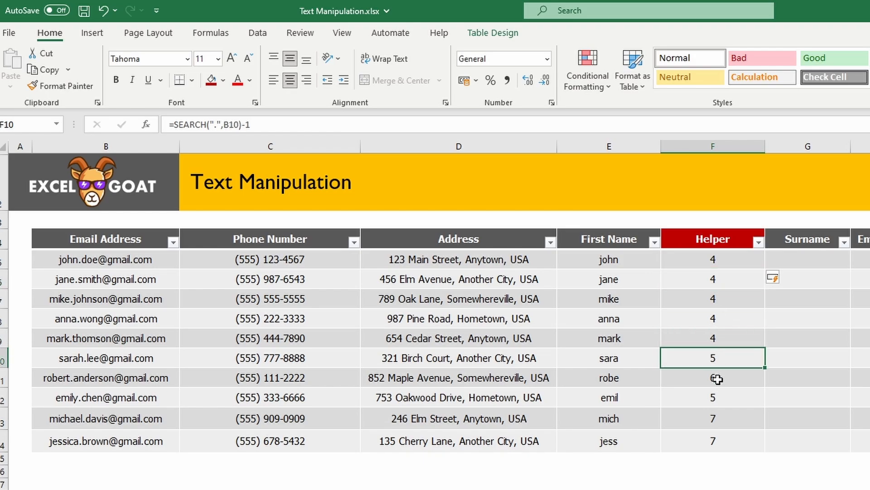
- Replace the fixed character count in the First Name formula with the Helper cell, making it =LEFT(B5,F5)
{"action": "left_click", "coordinate": [608, 258]}
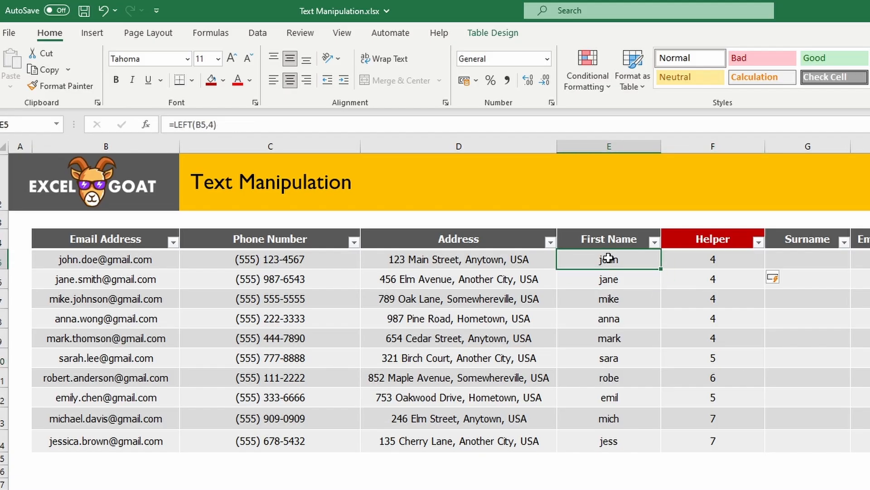
{"action": "left_click", "coordinate": [211, 123]}
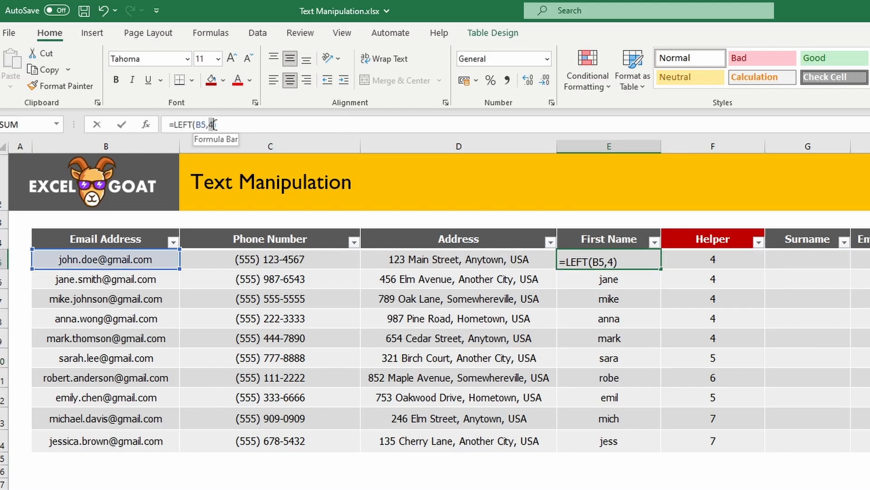
{"action": "double_click", "coordinate": [213, 124]}
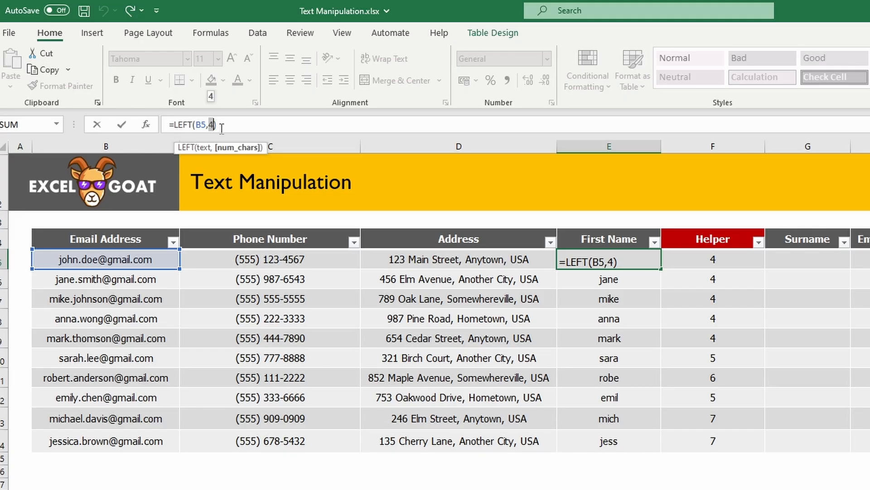
{"action": "key", "text": "BackSpace"}
{"action": "left_click", "coordinate": [725, 258]}
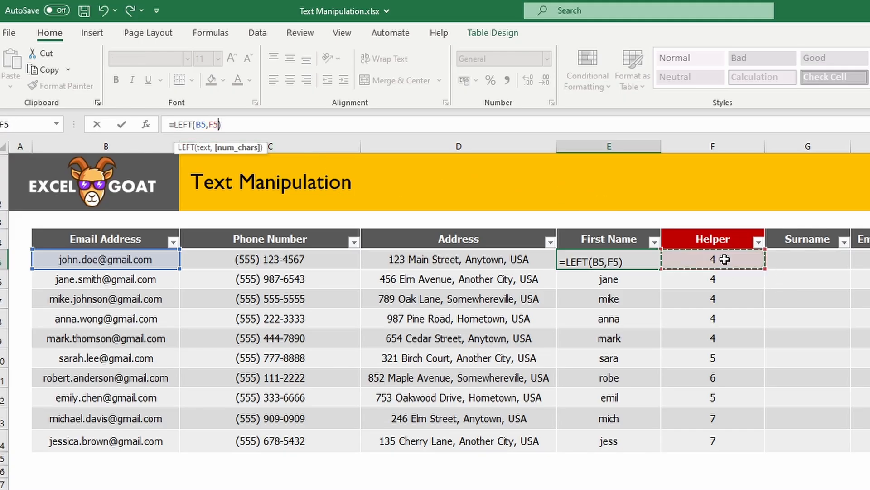
{"action": "key", "text": "Return"}
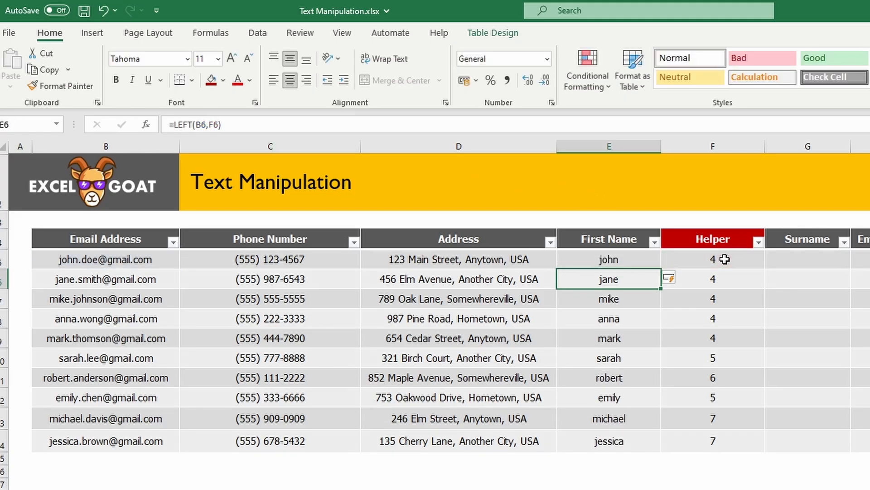
{"action": "left_click", "coordinate": [609, 259]}
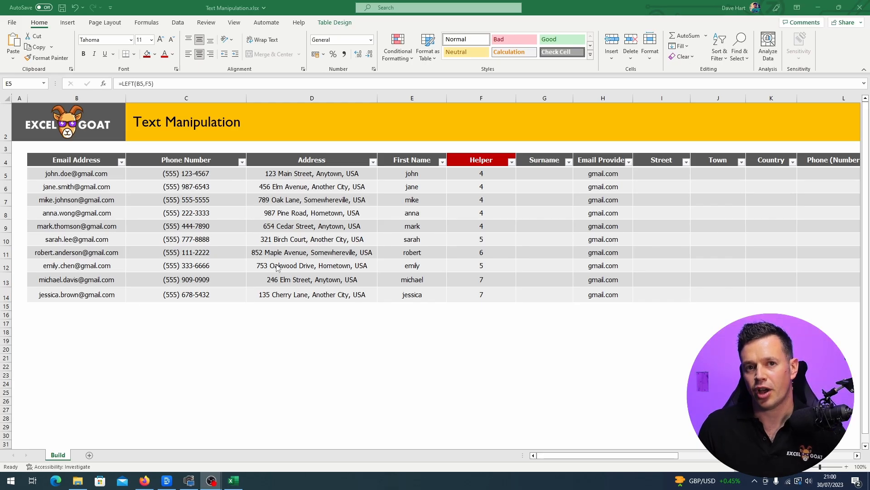
- Replace the Helper cell reference in the First Name formula with the Helper's copied SEARCH expression, making it =LEFT(B5,SEARCH(".",B5)-1)
{"action": "left_click", "coordinate": [491, 174]}
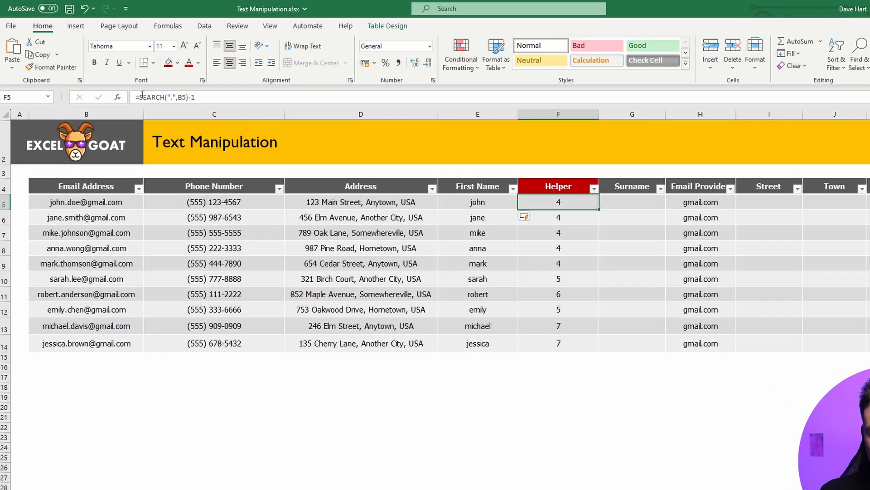
{"action": "left_click_drag", "start_coordinate": [123, 83], "coordinate": [200, 80]}
{"action": "key", "text": "ctrl+c"}
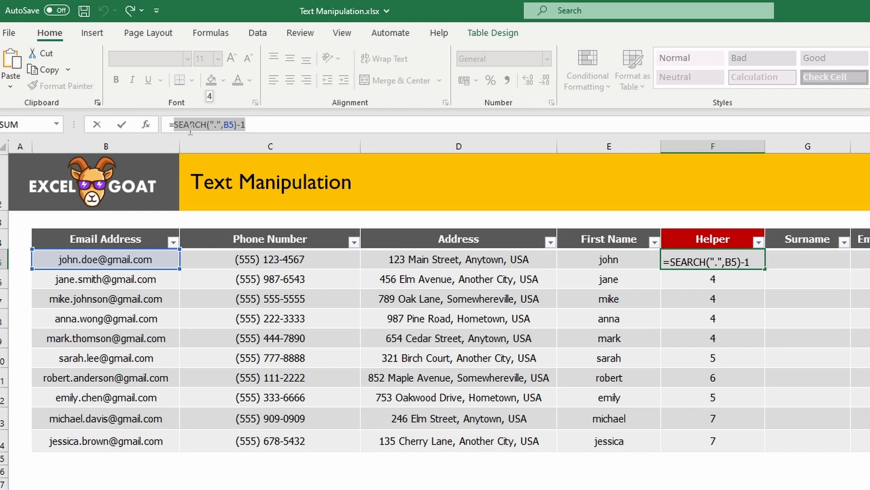
{"action": "key", "text": "ctrl+Return"}
{"action": "left_click", "coordinate": [606, 254]}
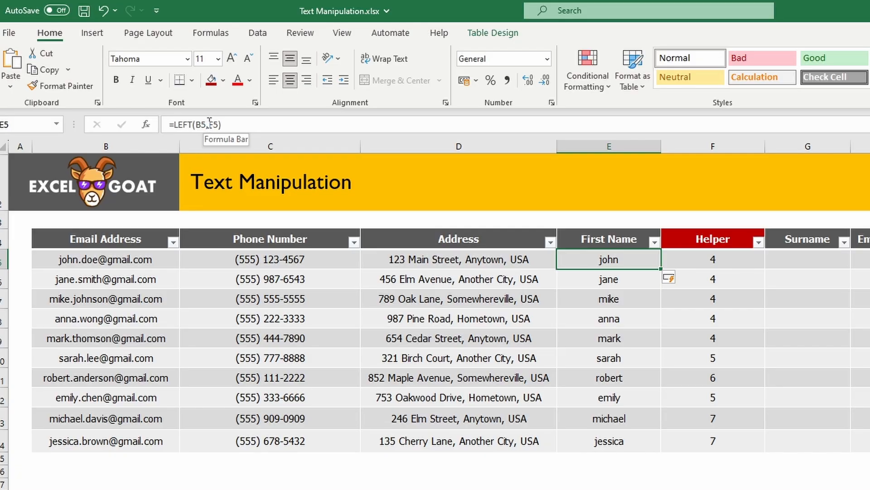
{"action": "left_click_drag", "start_coordinate": [209, 124], "coordinate": [219, 124]}
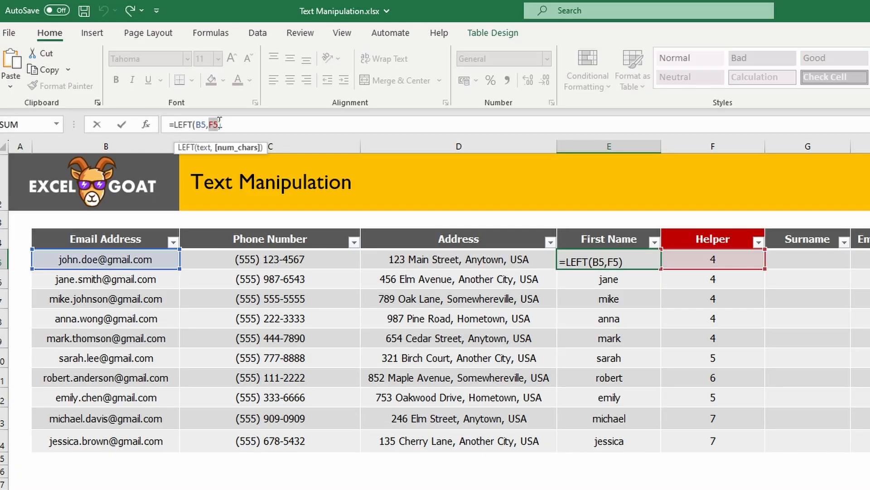
{"action": "key", "text": "ctrl+v"}
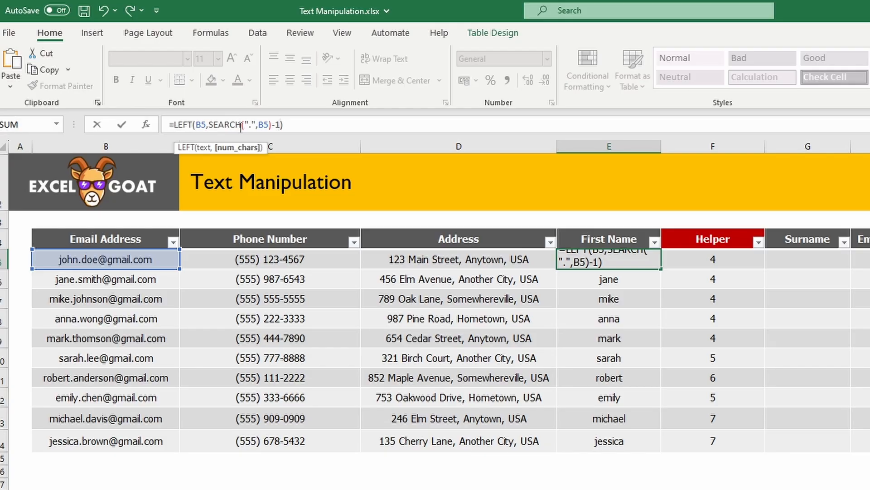
{"action": "key", "text": "Return"}
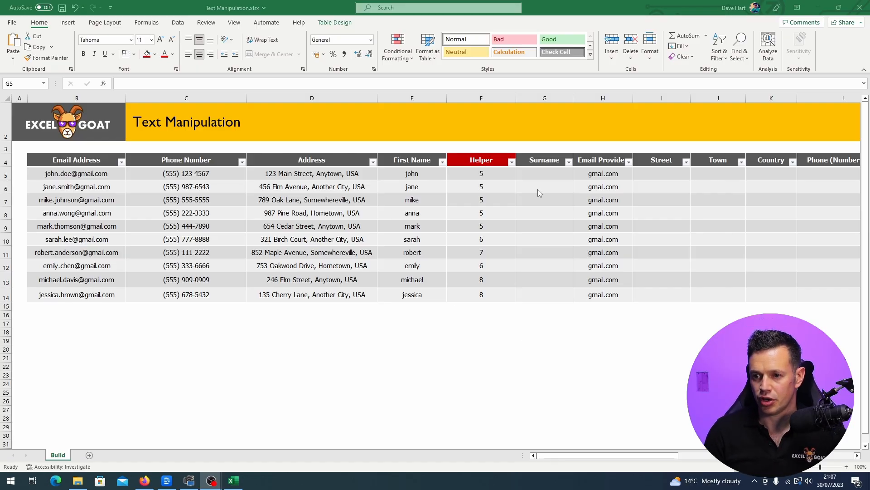
- Enter =MID(B5,7,3) in the first Surname cell to extract text from the middle of the email address
{"action": "type", "text": "=mid("}
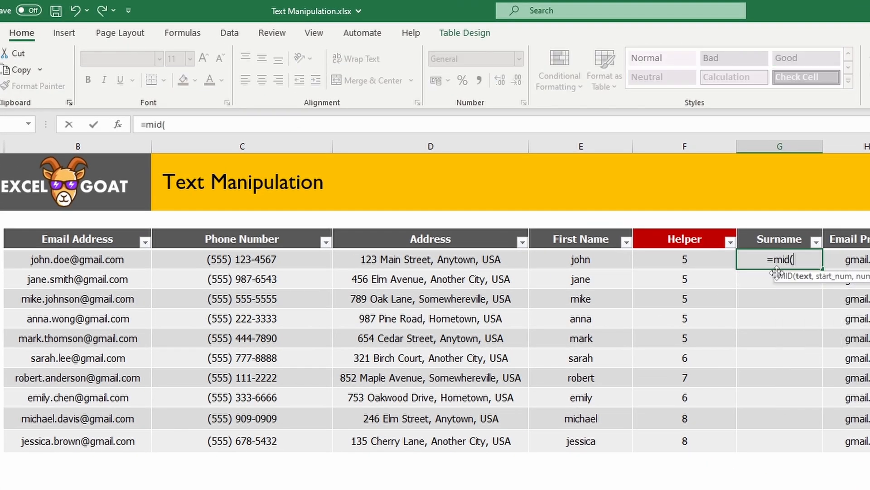
{"action": "left_click", "coordinate": [104, 252]}
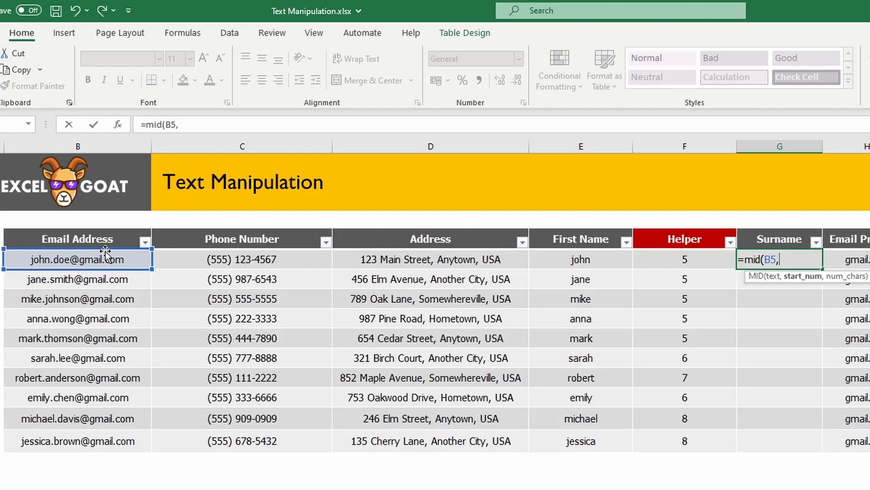
{"action": "type", "text": ","}
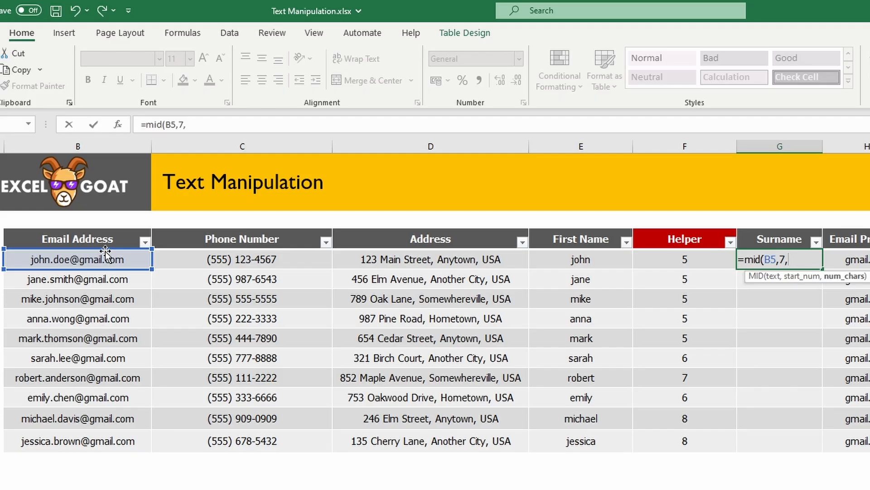
{"action": "type", "text": "3)"}
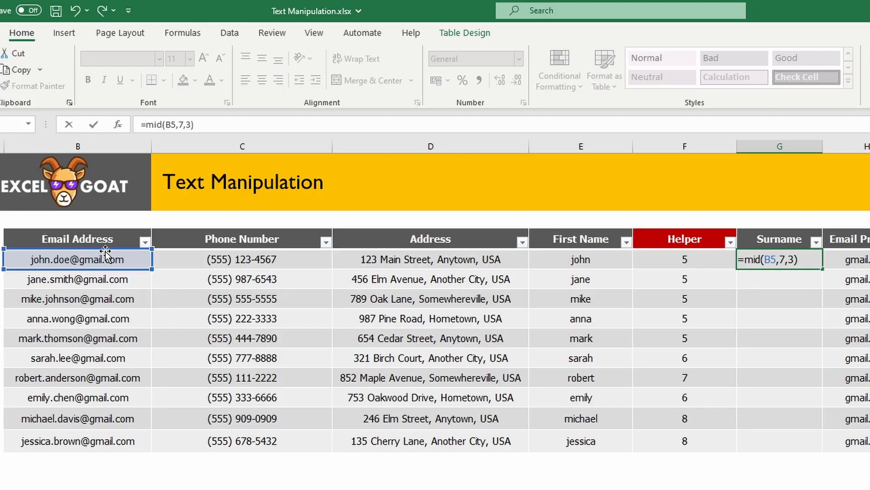
{"action": "key", "text": "Return"}
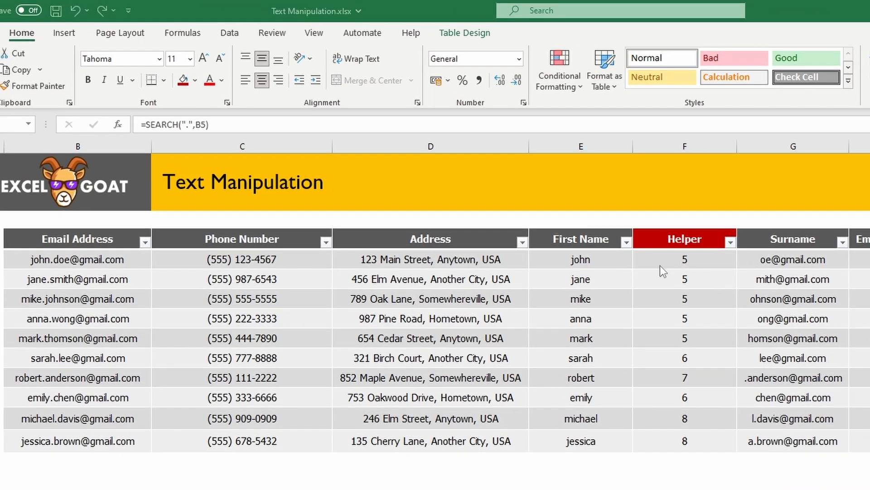
- Add 1 to the Helper column's formula, making it =SEARCH(".",B5)+1
{"action": "left_click", "coordinate": [660, 266]}
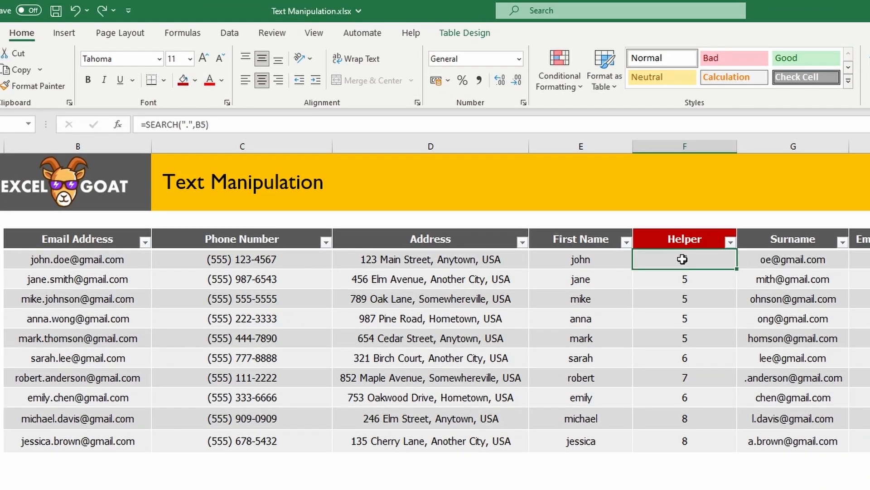
{"action": "left_click", "coordinate": [254, 125]}
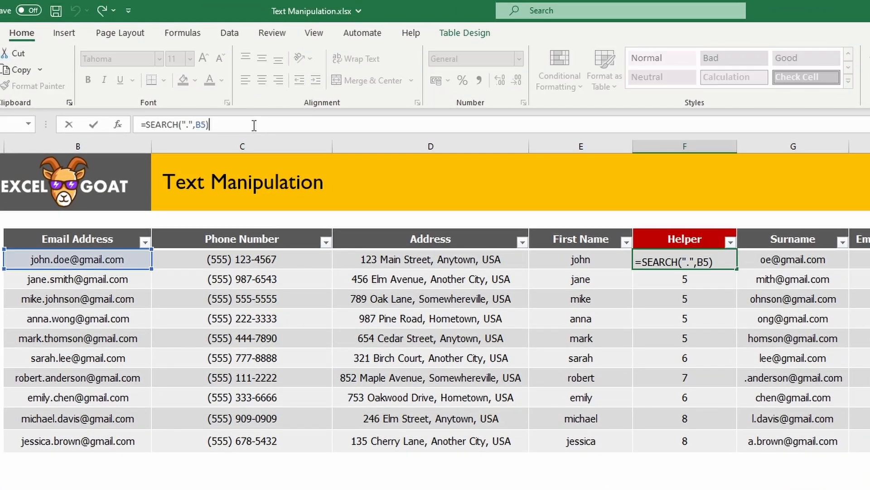
{"action": "type", "text": "+1"}
{"action": "key", "text": "Return"}
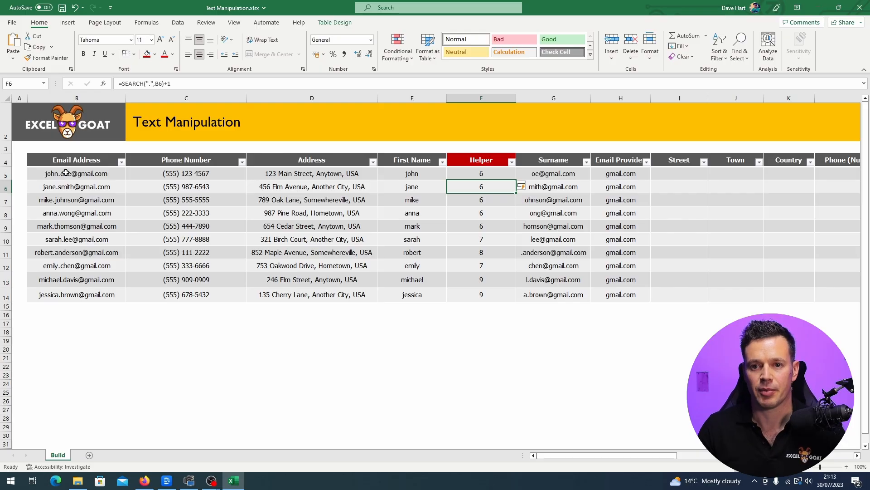
- Replace the fixed start position in the Surname formula with the Helper cell, making it =MID(B5,F5,100)
{"action": "key", "text": "Up"}
{"action": "key", "text": "Right"}
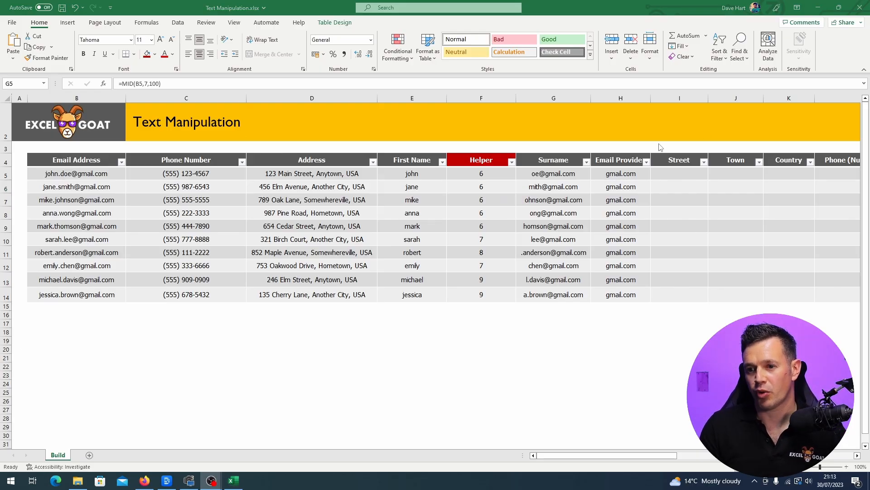
{"action": "left_click", "coordinate": [549, 173]}
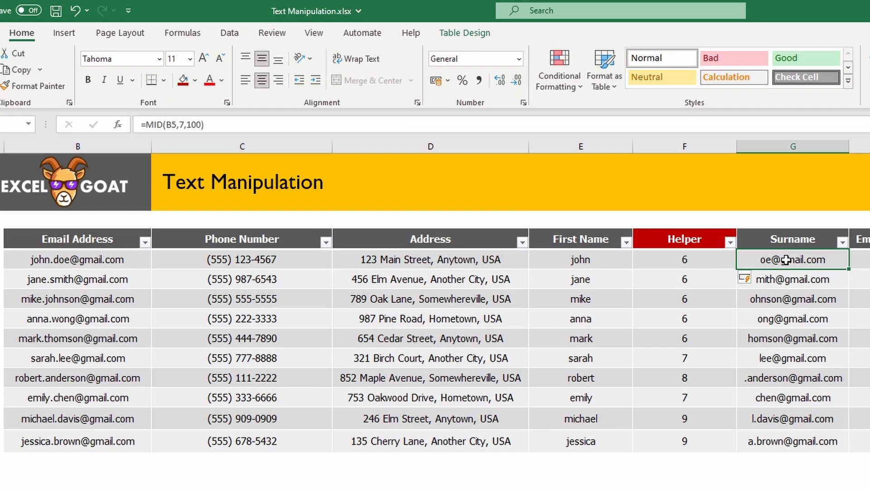
{"action": "left_click", "coordinate": [182, 124]}
{"action": "double_click", "coordinate": [182, 124]}
{"action": "key", "text": "BackSpace"}
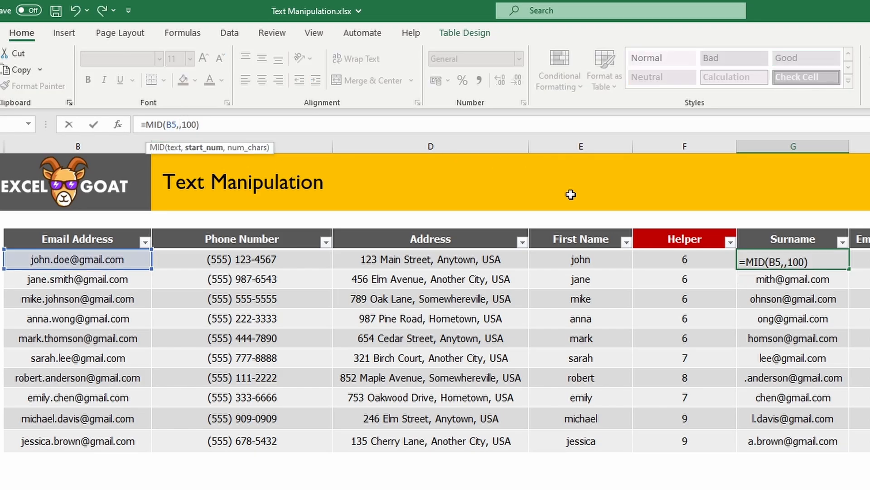
{"action": "left_click", "coordinate": [675, 265]}
{"action": "key", "text": "Return"}
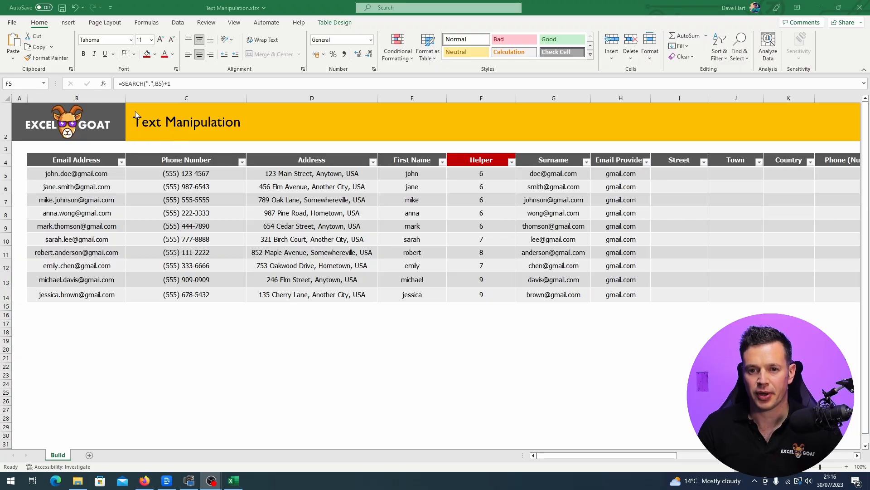
- Replace the Helper cell reference in the Surname formula with the Helper's copied expression, making it =MID(B5,SEARCH(".",B5)+1,100)
{"action": "left_click", "coordinate": [125, 84]}
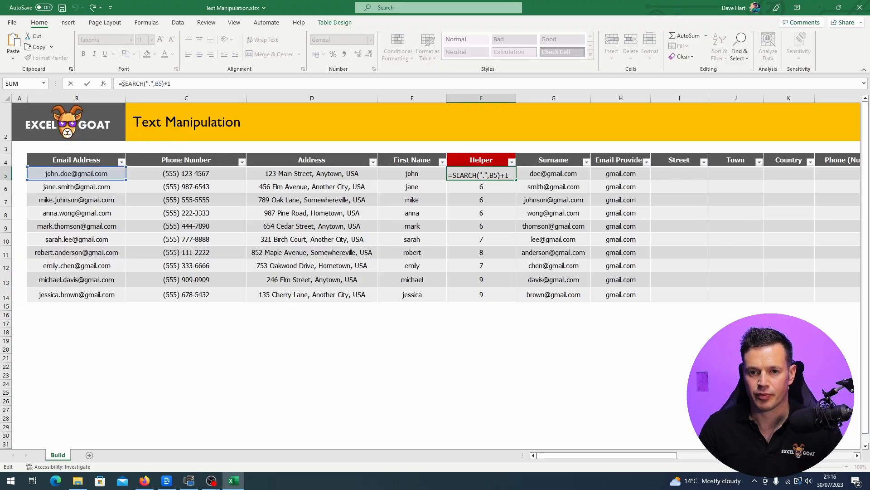
{"action": "left_click_drag", "start_coordinate": [125, 85], "coordinate": [241, 92]}
{"action": "key", "text": "ctrl+c"}
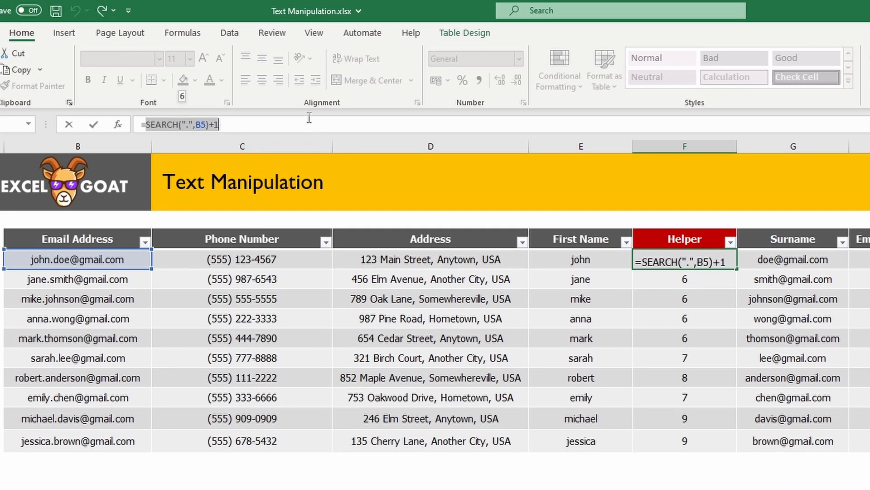
{"action": "key", "text": "Escape"}
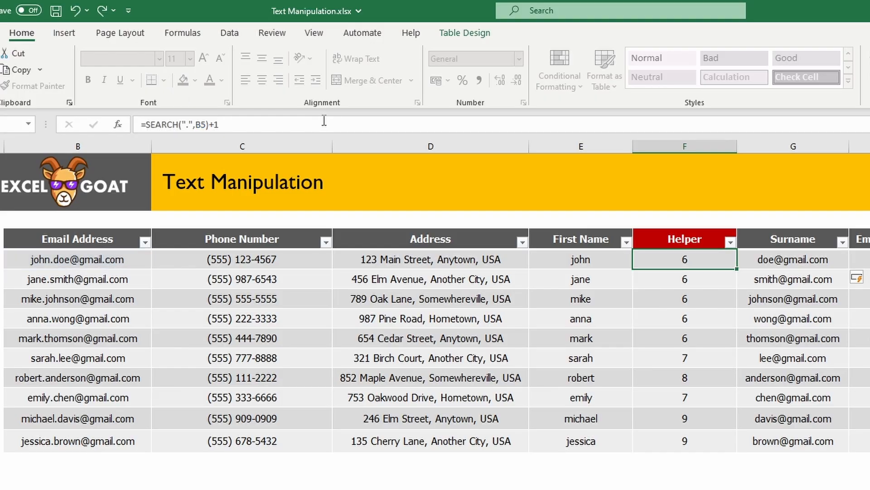
{"action": "left_click", "coordinate": [765, 261]}
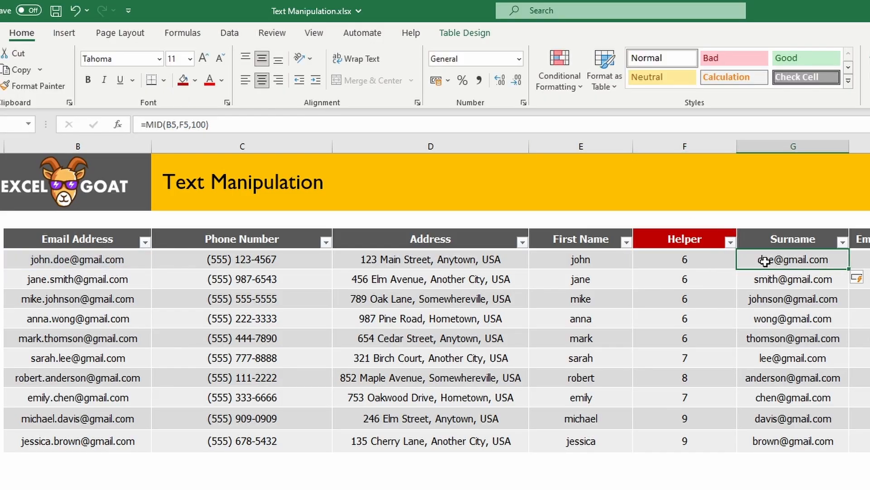
{"action": "left_click", "coordinate": [184, 125]}
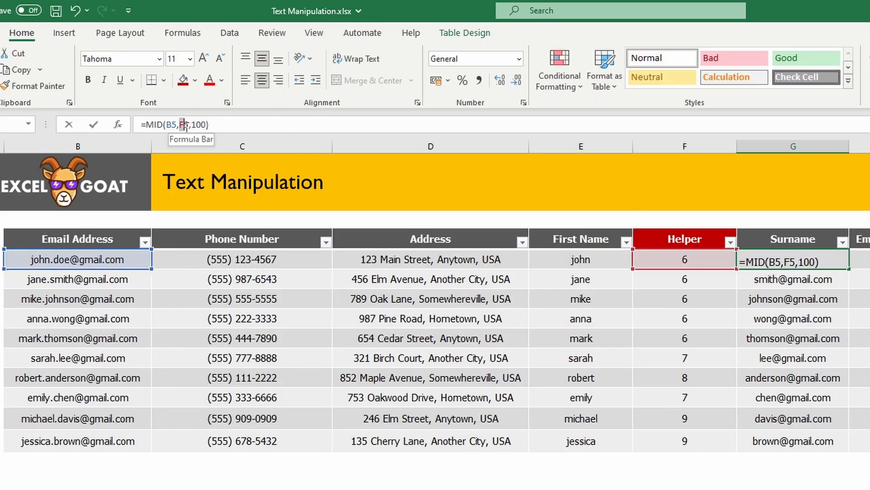
{"action": "left_click_drag", "start_coordinate": [183, 125], "coordinate": [189, 125]}
{"action": "key", "text": "ctrl+v"}
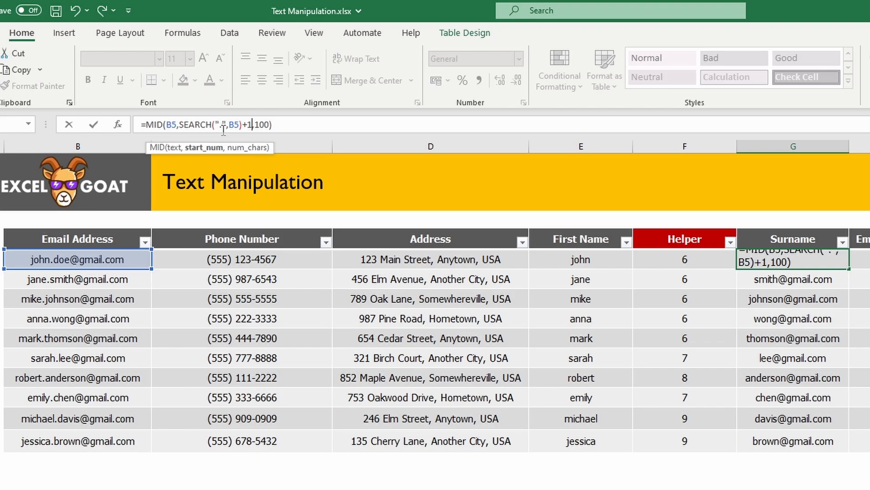
{"action": "key", "text": "Return"}
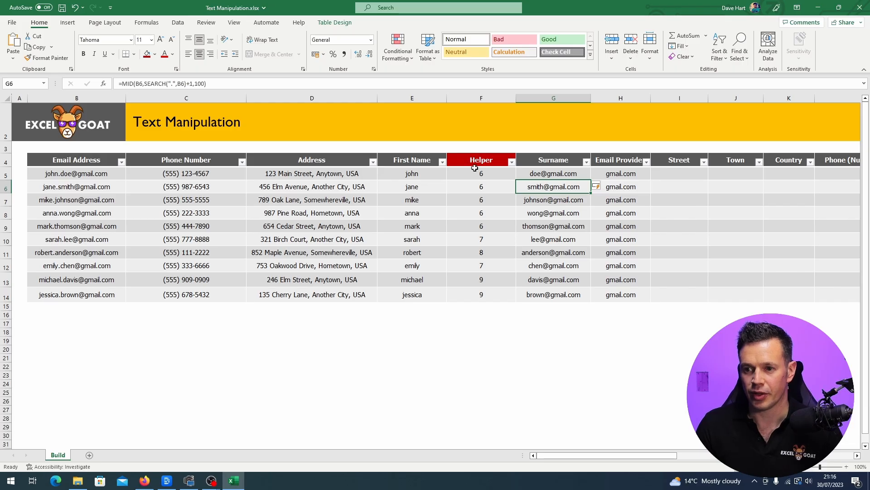
{"action": "left_click_drag", "start_coordinate": [472, 171], "coordinate": [498, 289]}
{"action": "key", "text": "Delete"}
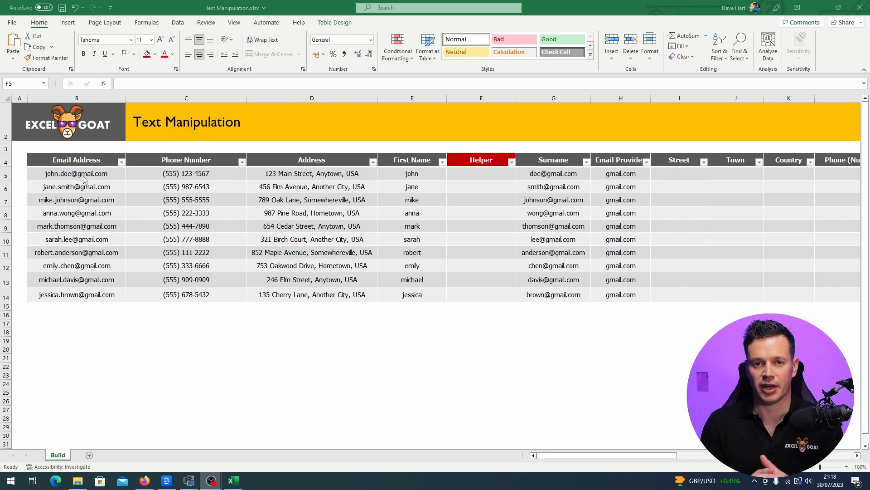
{"action": "left_click", "coordinate": [484, 173]}
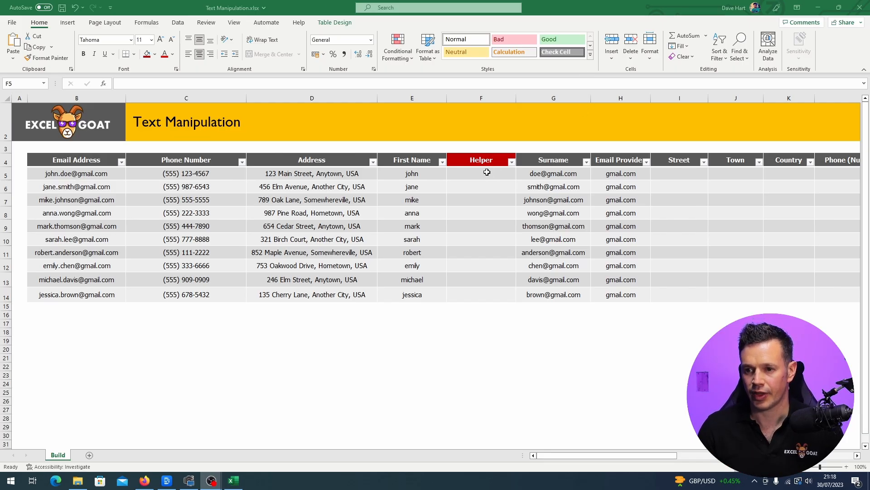
{"action": "type", "text": "=su"}
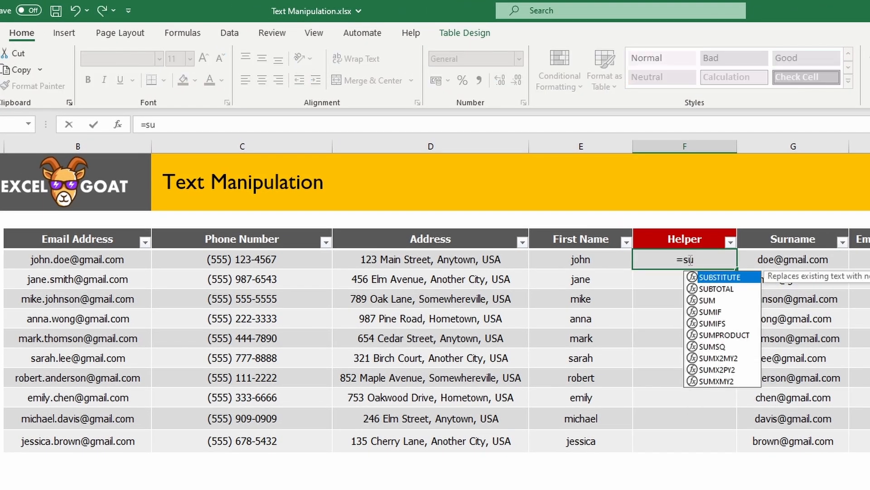
{"action": "type", "text": "bstitute("}
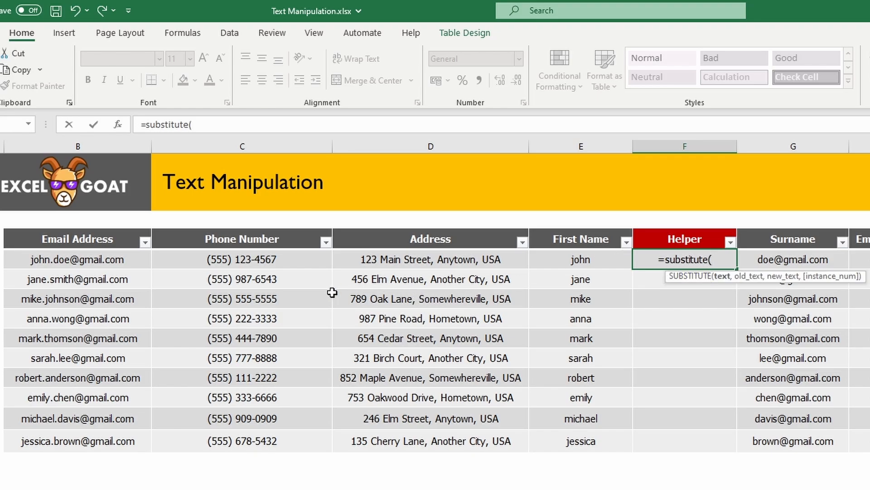
{"action": "left_click", "coordinate": [104, 258]}
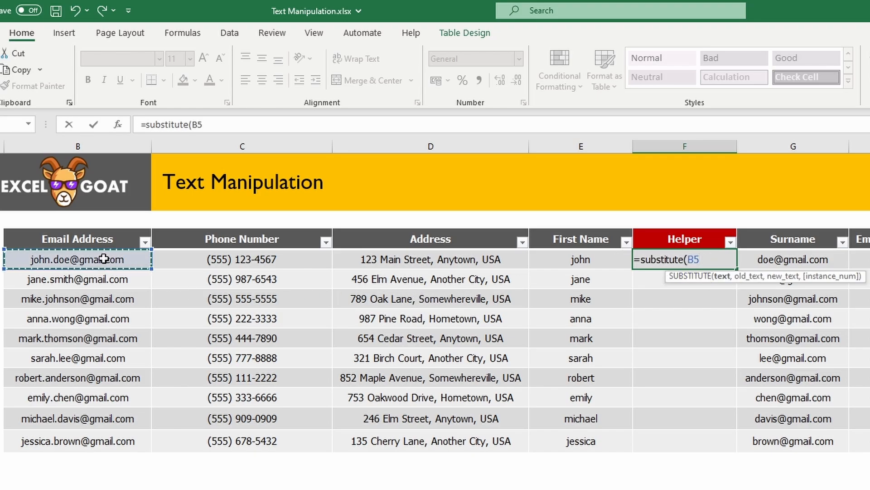
{"action": "type", "text": ","}
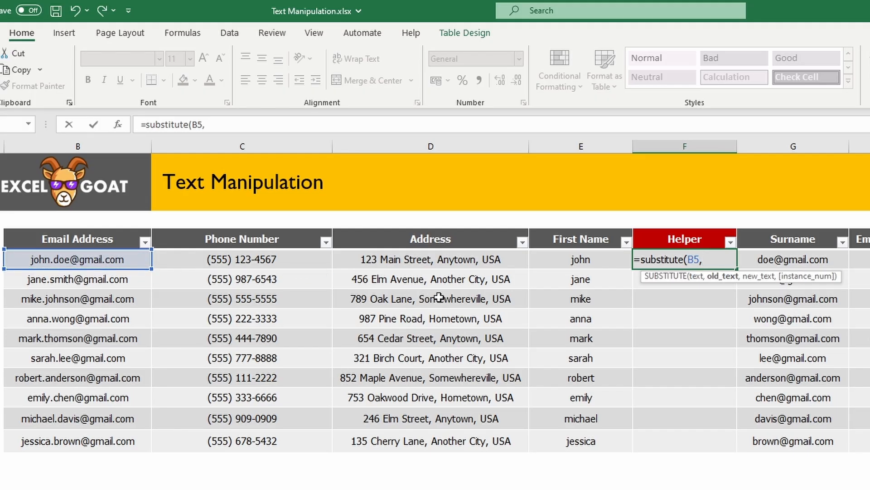
{"action": "type", "text": "\"@gmail.com"}
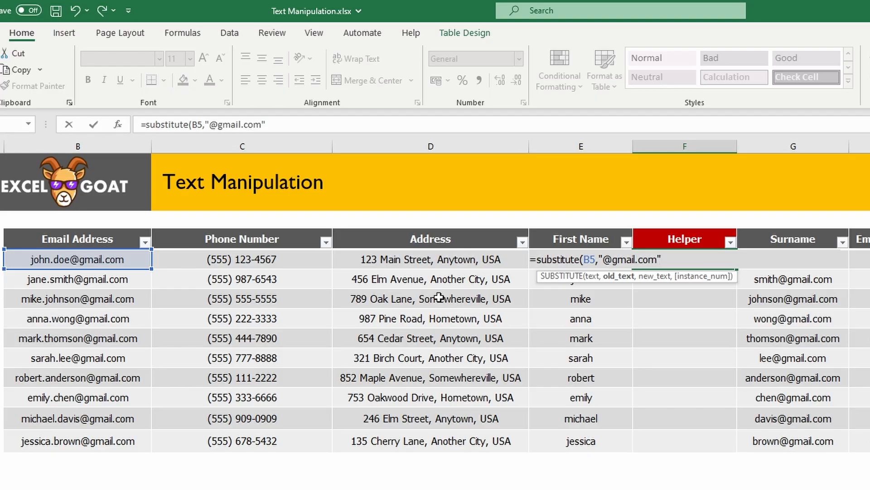
{"action": "type", "text": "\","}
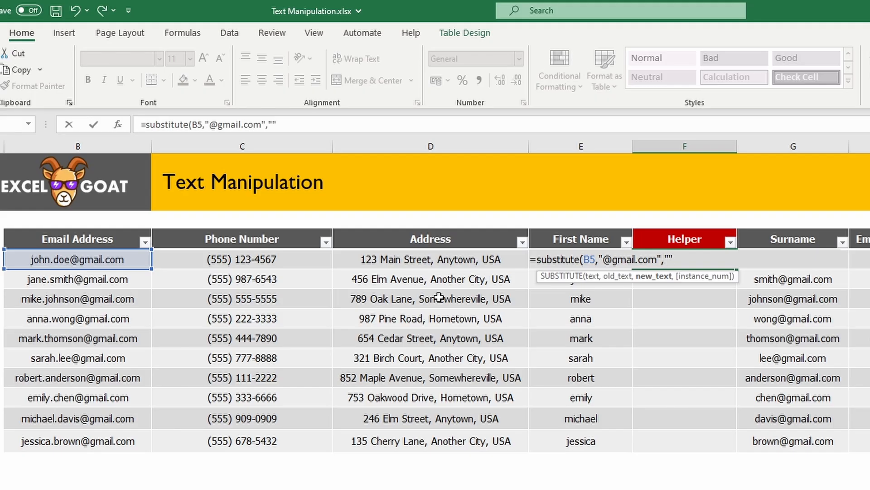
{"action": "type", "text": "\"\")"}
{"action": "key", "text": "Return"}
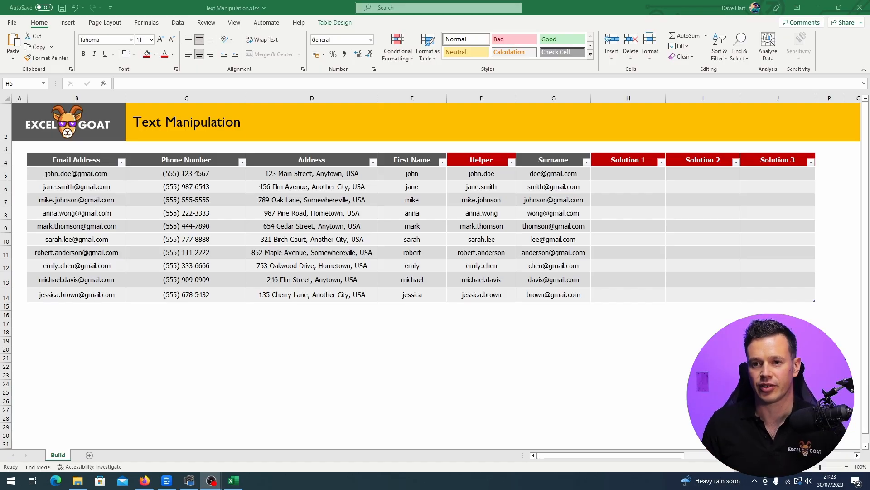
- Fill the Solution 1 column with =SEARCH(".",F5) to locate the dot in each Helper value
{"action": "left_click", "coordinate": [598, 173]}
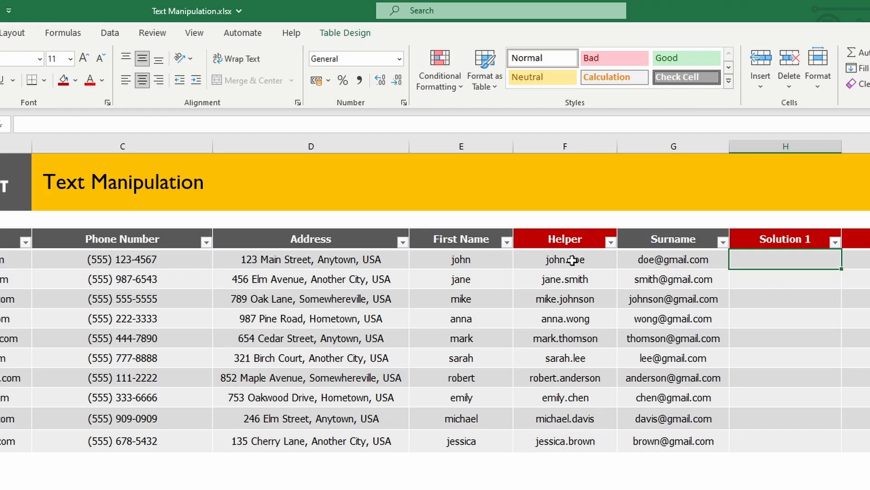
{"action": "type", "text": "=search("}
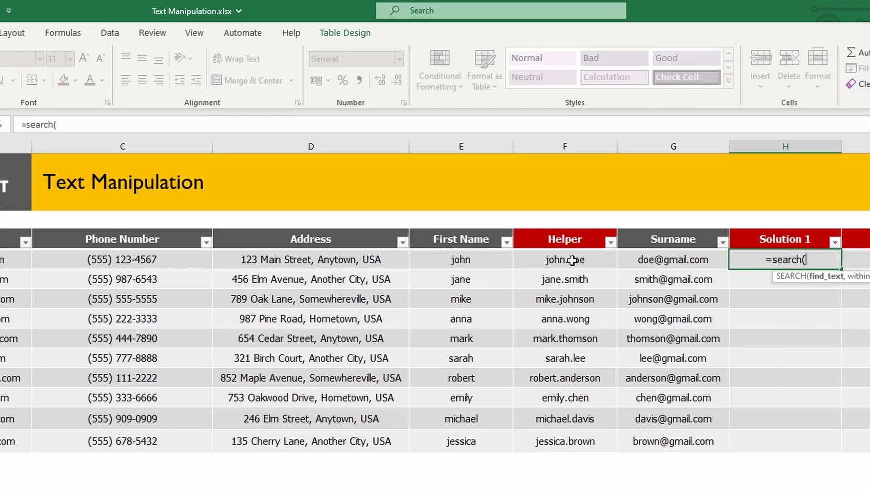
{"action": "type", "text": "\".\","}
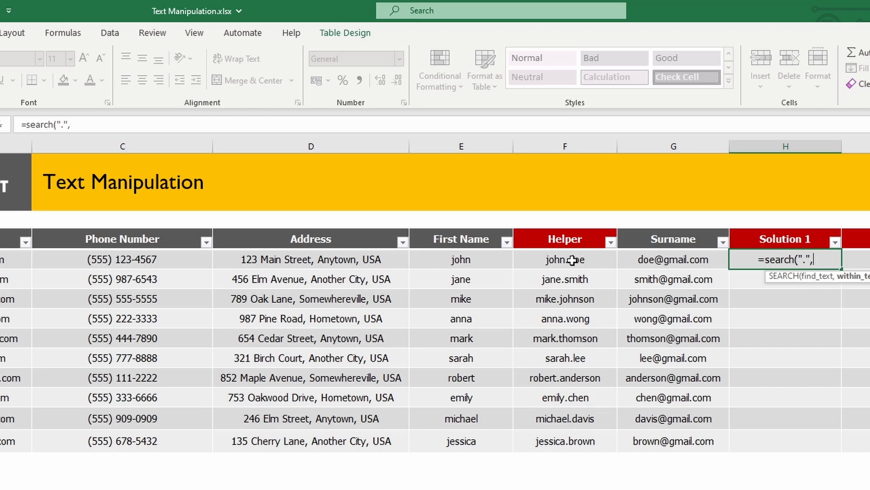
{"action": "left_click", "coordinate": [572, 260]}
{"action": "key", "text": "Return"}
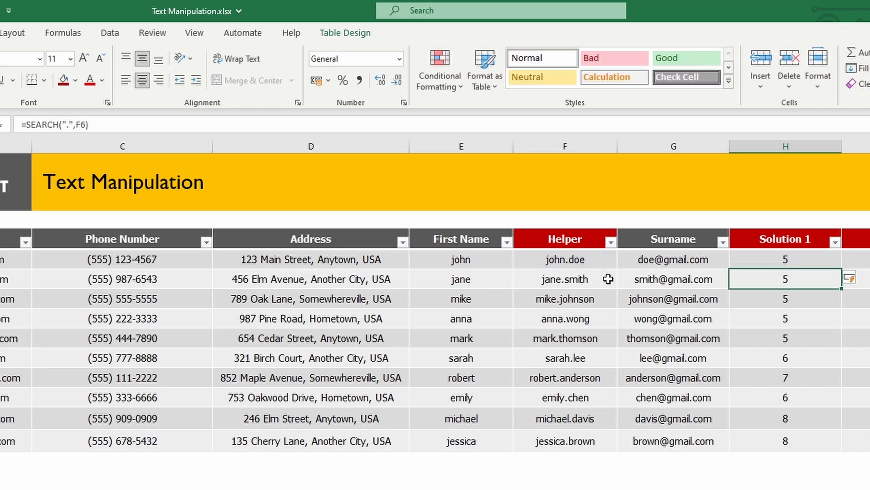
- Add 1 to the Solution 1 formula, making it =SEARCH(".",F5)+1
{"action": "left_click", "coordinate": [805, 256]}
{"action": "left_click", "coordinate": [204, 121]}
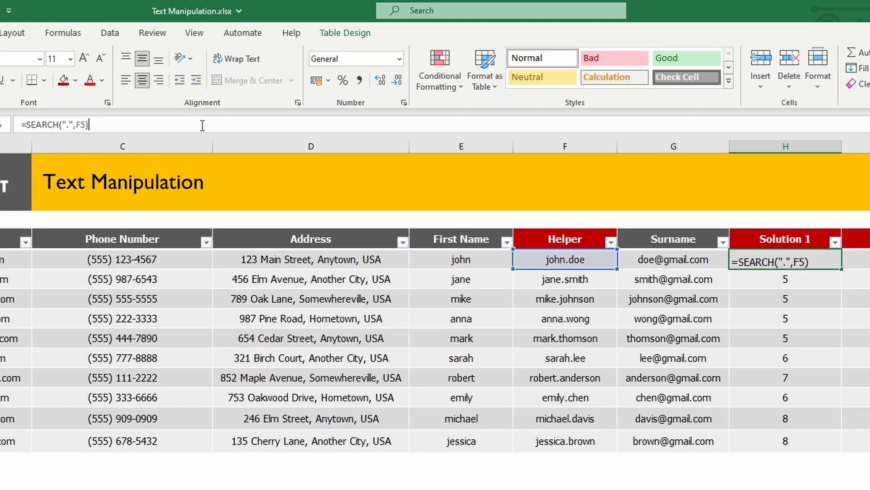
{"action": "type", "text": "+1"}
{"action": "key", "text": "Return"}
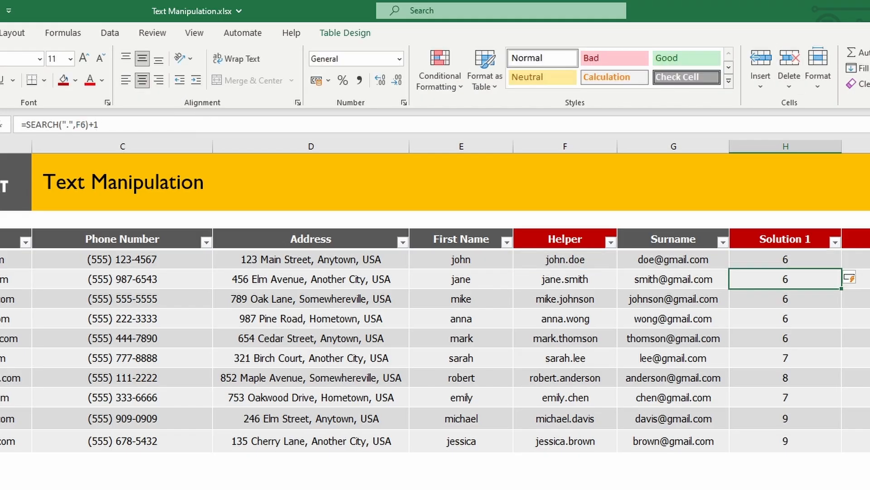
- Wrap the Solution 1 formula in MID to extract the surname from the Helper value, making it =MID(F5,SEARCH(".",F5)+1,100)
{"action": "left_click_drag", "start_coordinate": [773, 259], "coordinate": [772, 245]}
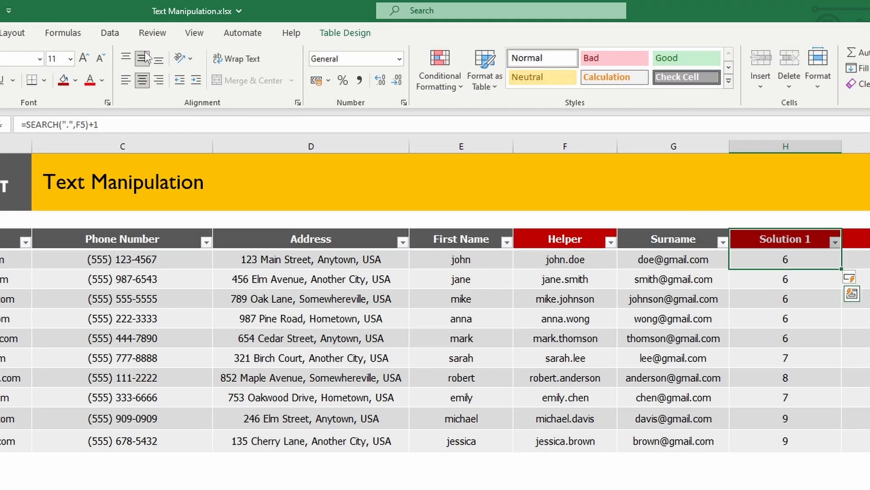
{"action": "left_click", "coordinate": [25, 124]}
{"action": "type", "text": "mid("}
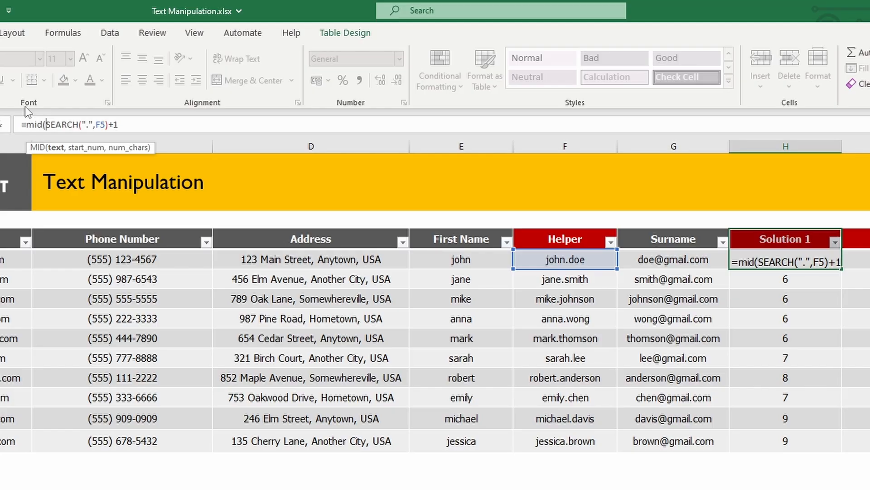
{"action": "left_click", "coordinate": [572, 258]}
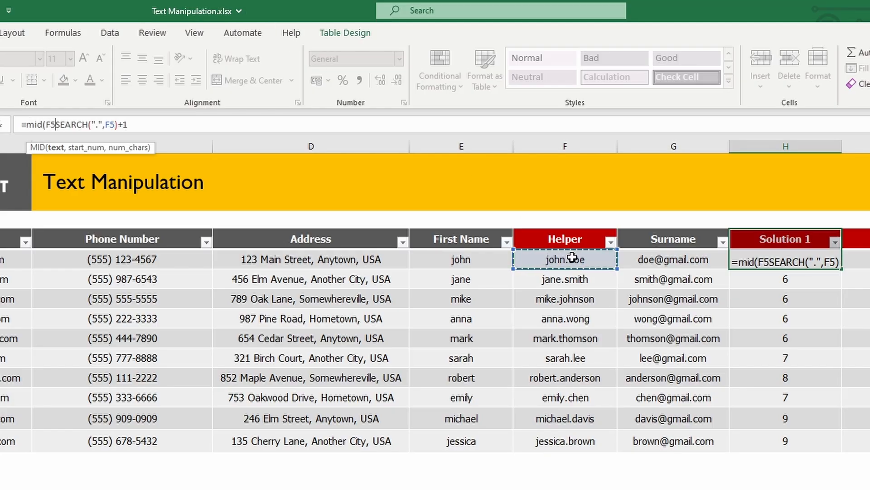
{"action": "type", "text": ","}
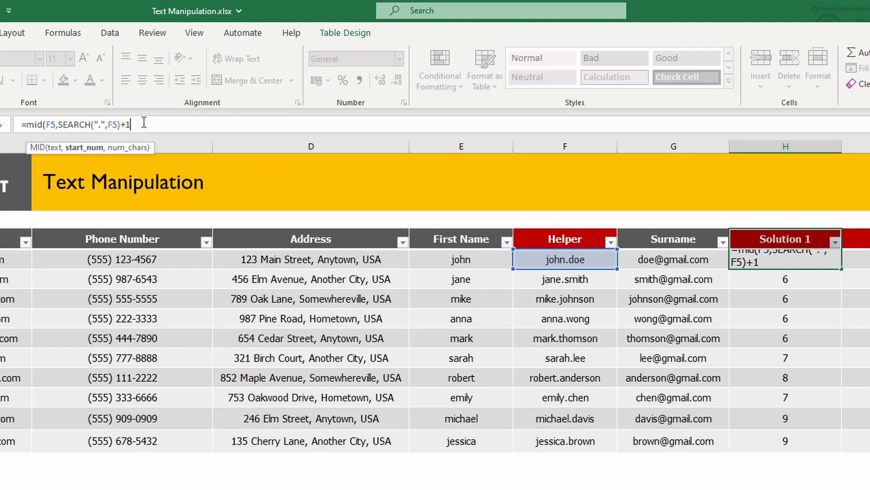
{"action": "type", "text": ","}
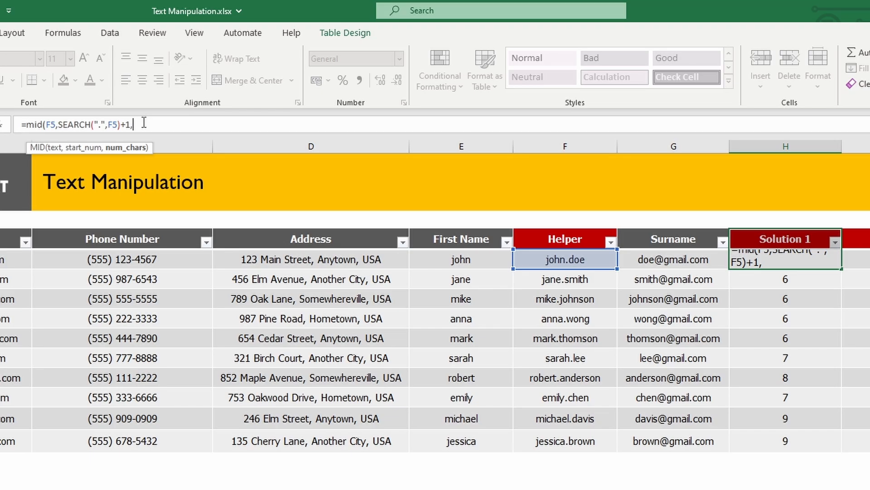
{"action": "type", "text": "100)"}
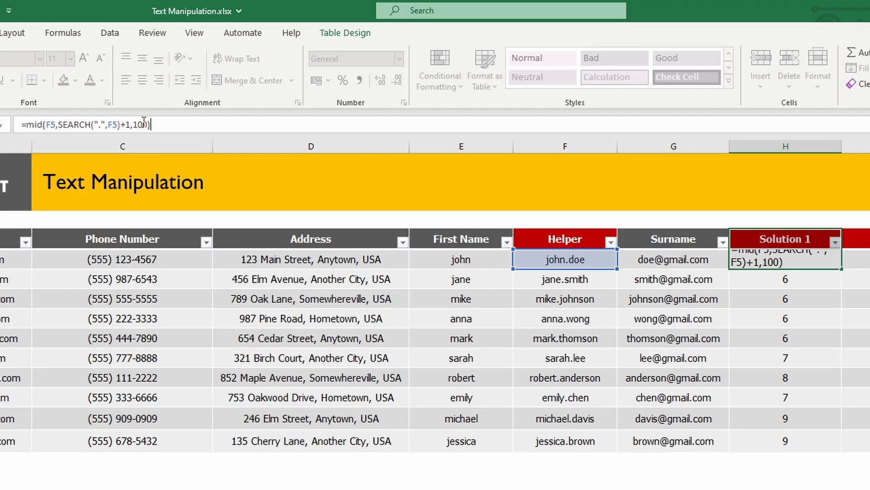
{"action": "key", "text": "shift+Return"}
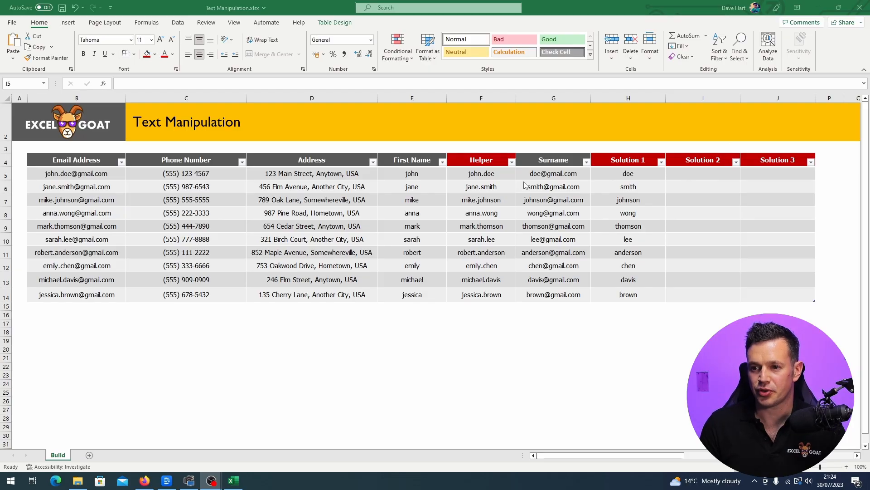
{"action": "left_click", "coordinate": [551, 173]}
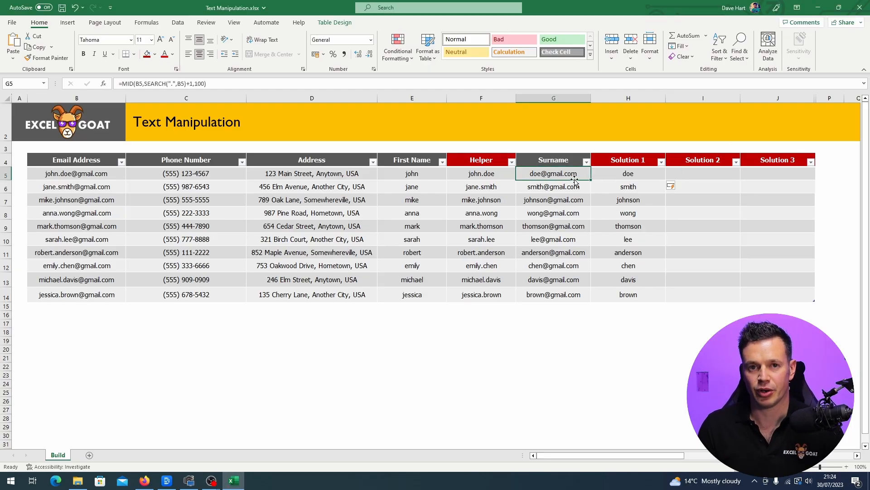
{"action": "left_click", "coordinate": [709, 169]}
{"action": "type", "text": "="}
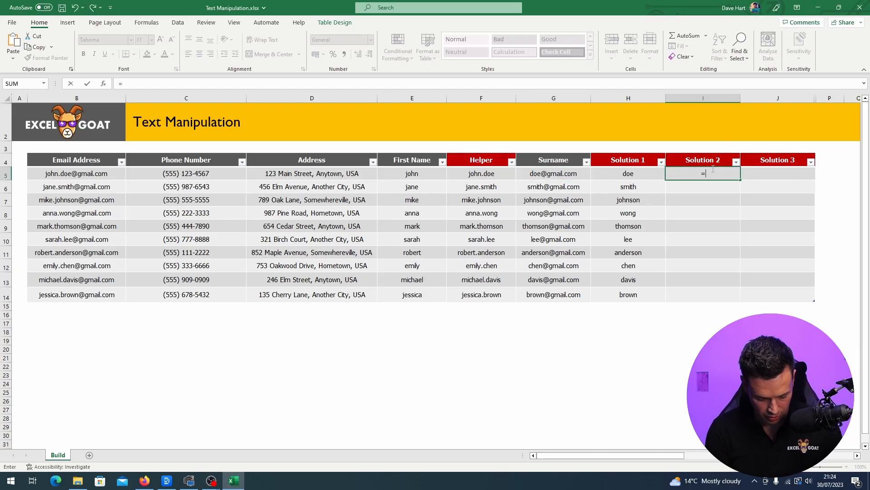
{"action": "type", "text": "substitute("}
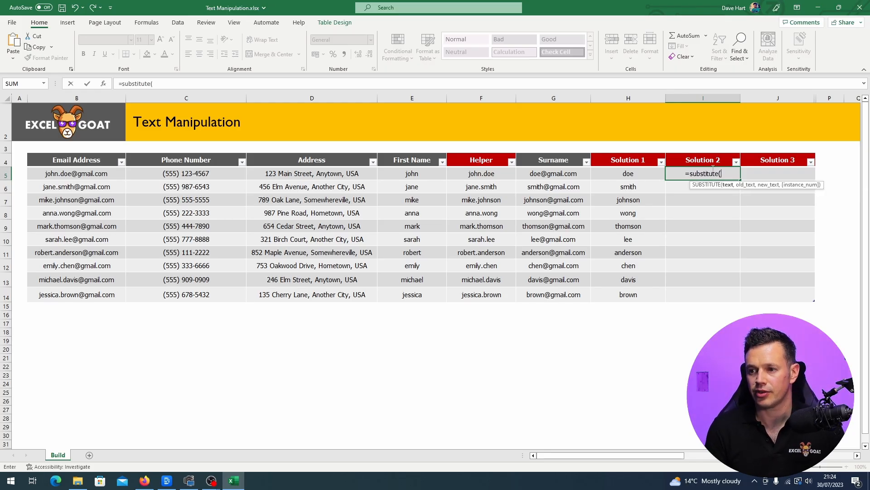
{"action": "left_click", "coordinate": [553, 174]}
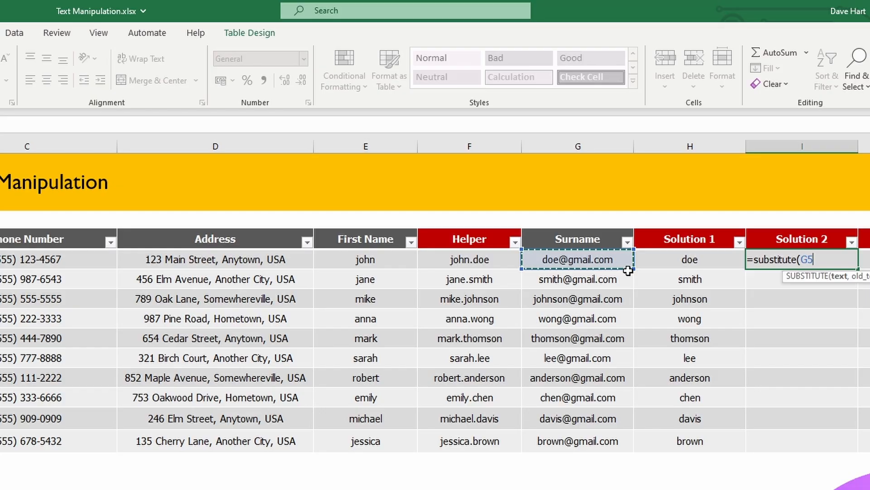
{"action": "type", "text": ","}
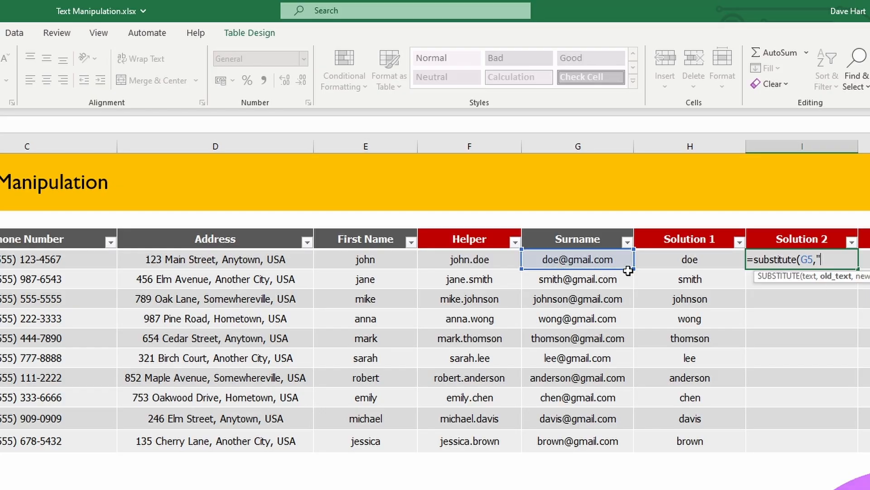
{"action": "type", "text": "\"@gmail.com\",\"\""}
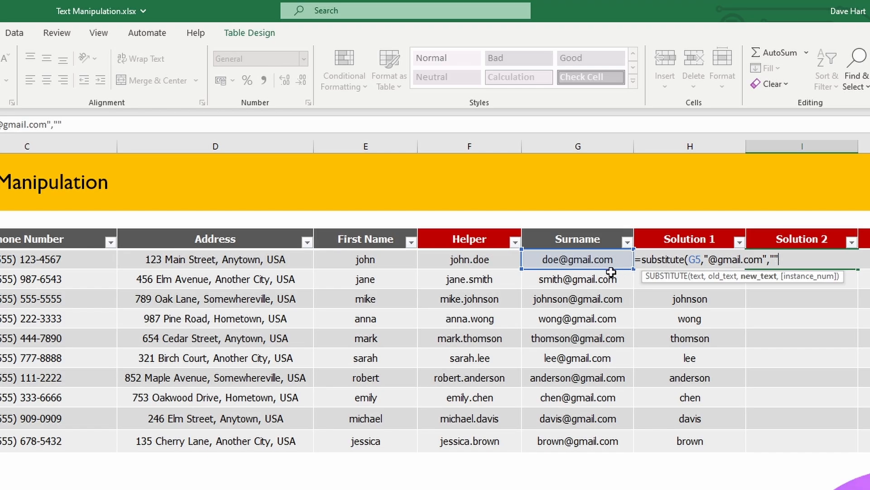
{"action": "type", "text": ")"}
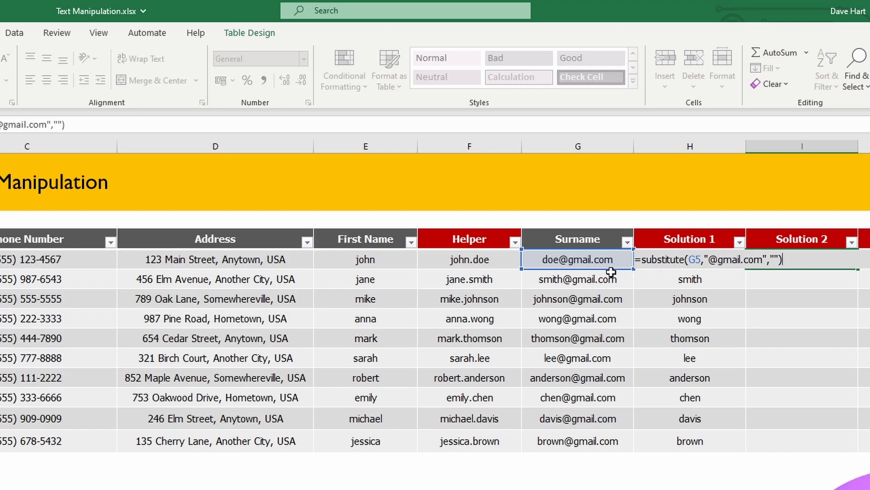
{"action": "key", "text": "Return"}
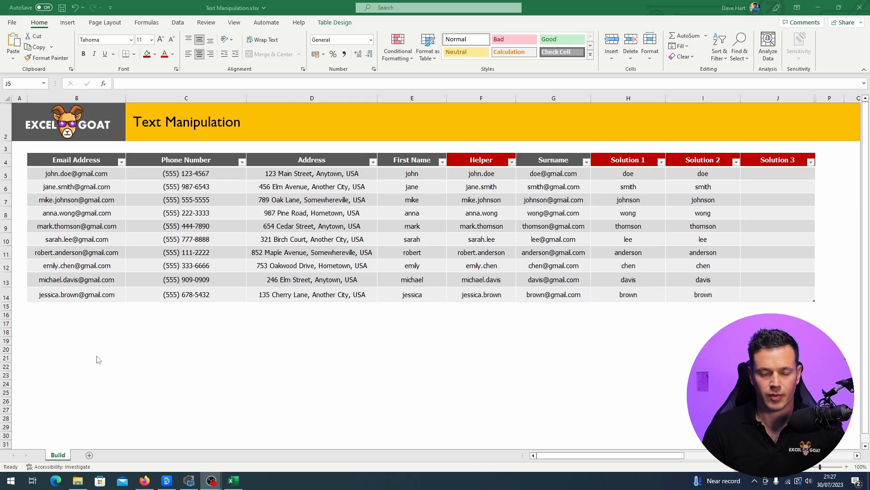
- Fill the Solution 3 column with =SEARCH("@",G5) to locate the @ sign in each Surname value
{"action": "left_click", "coordinate": [566, 173]}
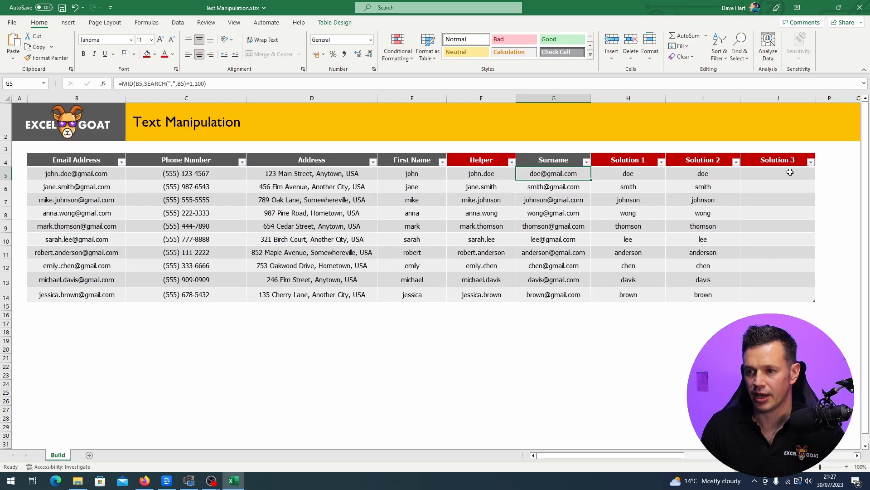
{"action": "left_click", "coordinate": [798, 171]}
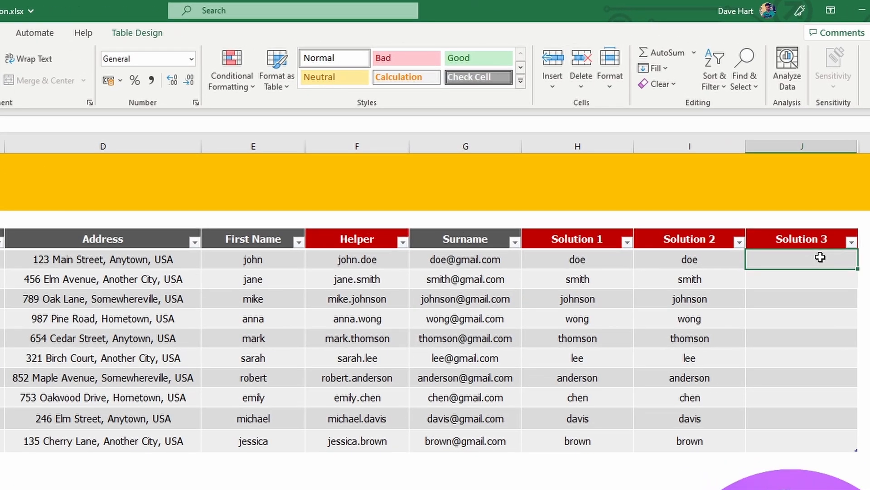
{"action": "type", "text": "=search(\"@"}
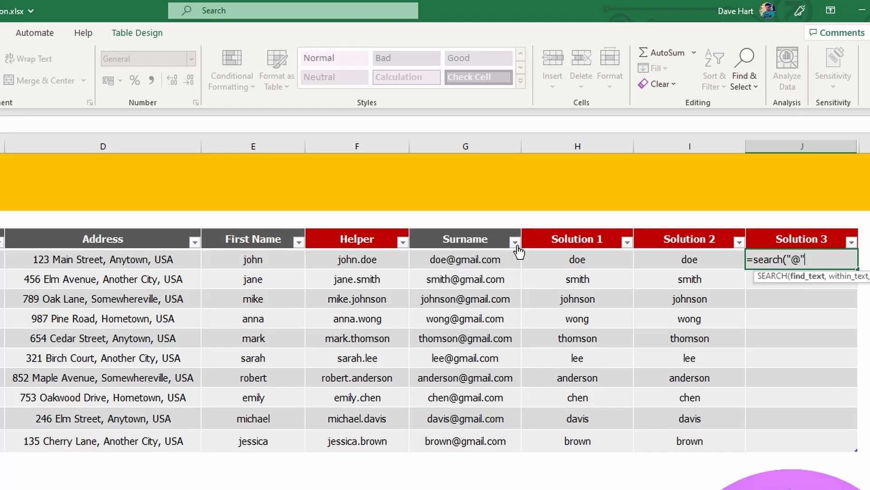
{"action": "type", "text": "\","}
{"action": "left_click", "coordinate": [451, 259]}
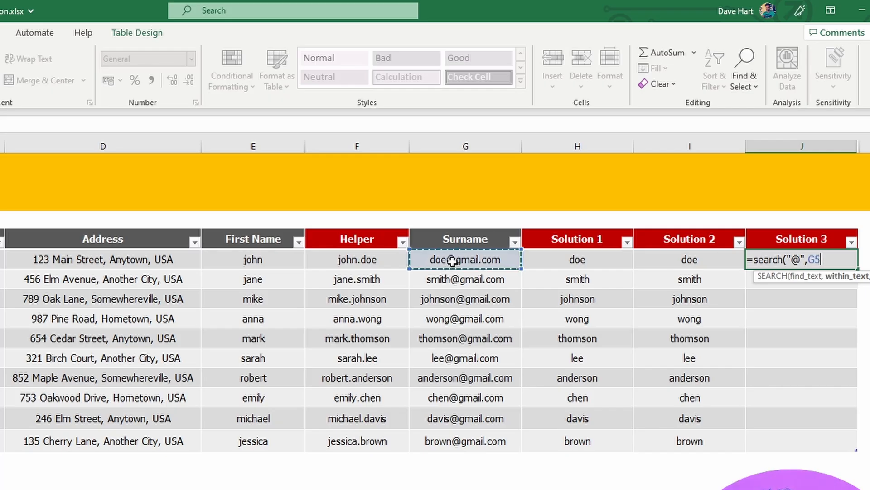
{"action": "key", "text": "Return"}
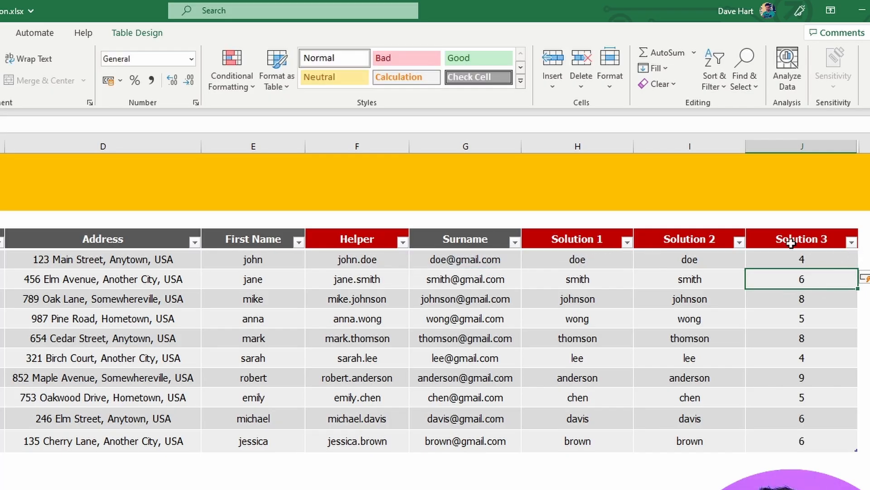
- Subtract 1 in the Solution 3 formula, making it =SEARCH("@",G5)-1
{"action": "left_click", "coordinate": [808, 257]}
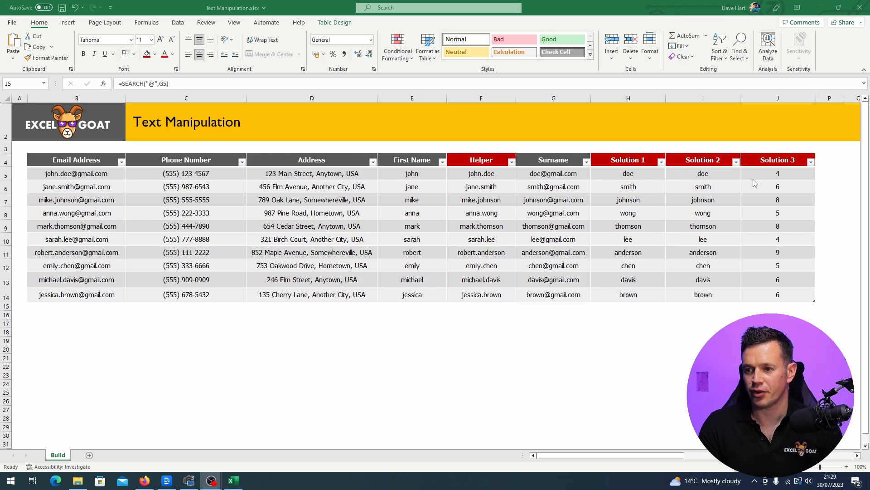
{"action": "left_click", "coordinate": [232, 84]}
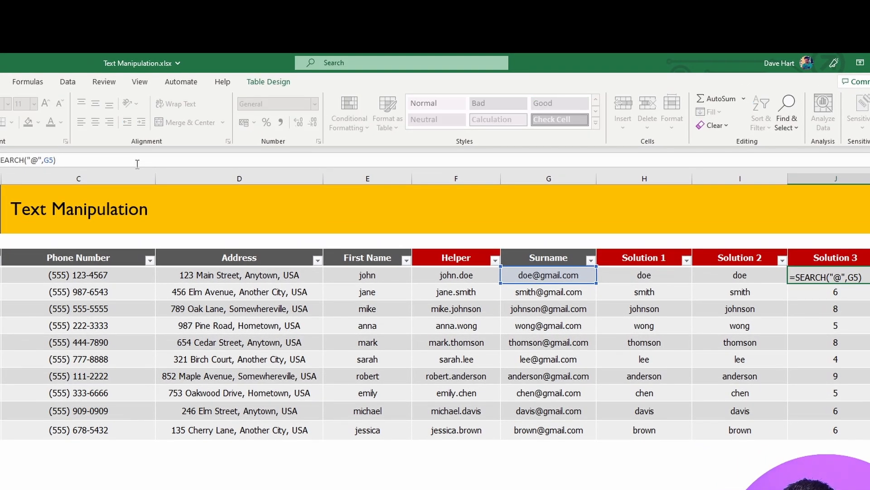
{"action": "type", "text": "-1"}
{"action": "key", "text": "Return"}
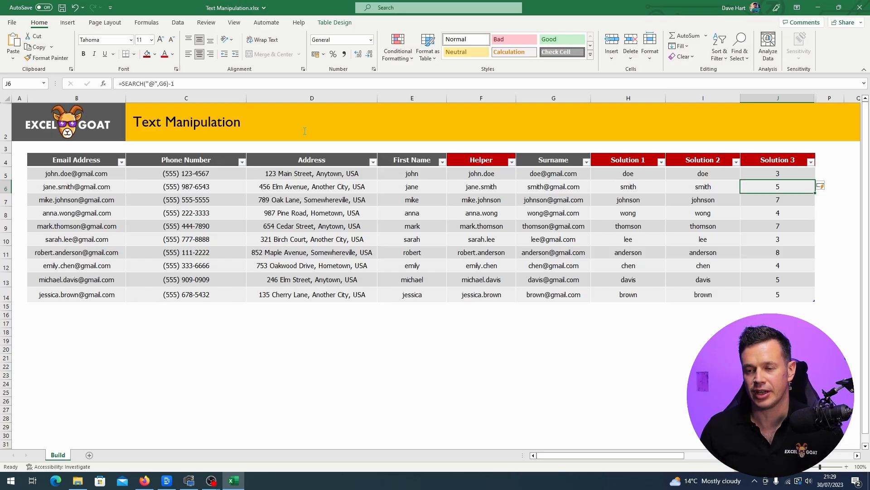
- Wrap the Solution 3 formula in LEFT to extract the text before the @ sign, making it =LEFT(G5,SEARCH("@",G5)-1)
{"action": "left_click", "coordinate": [766, 174]}
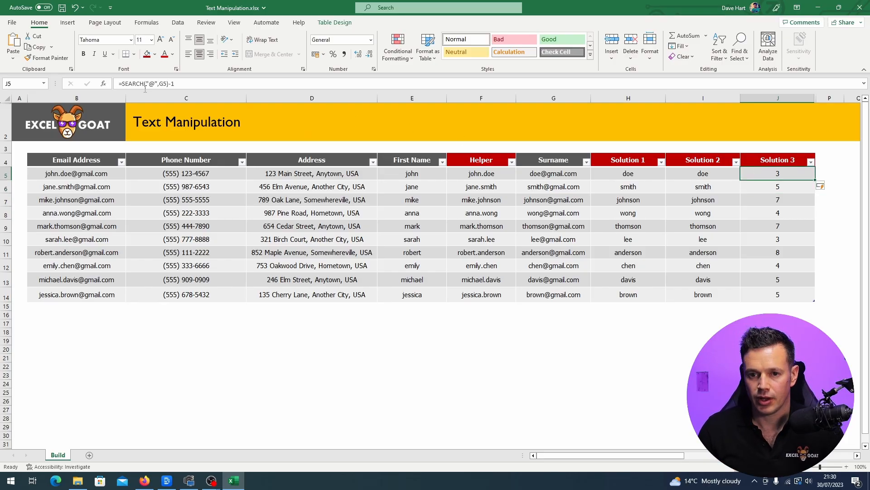
{"action": "left_click", "coordinate": [120, 84]}
{"action": "type", "text": "left("}
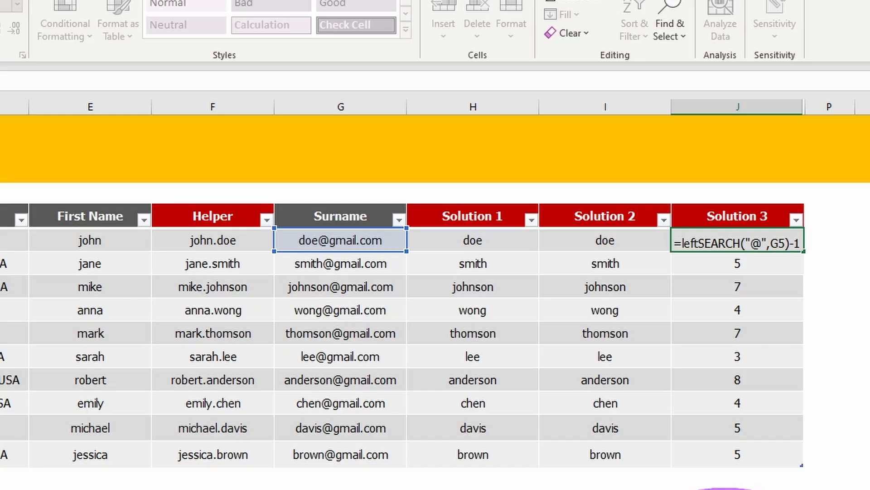
{"action": "left_click", "coordinate": [351, 239]}
{"action": "type", "text": ","}
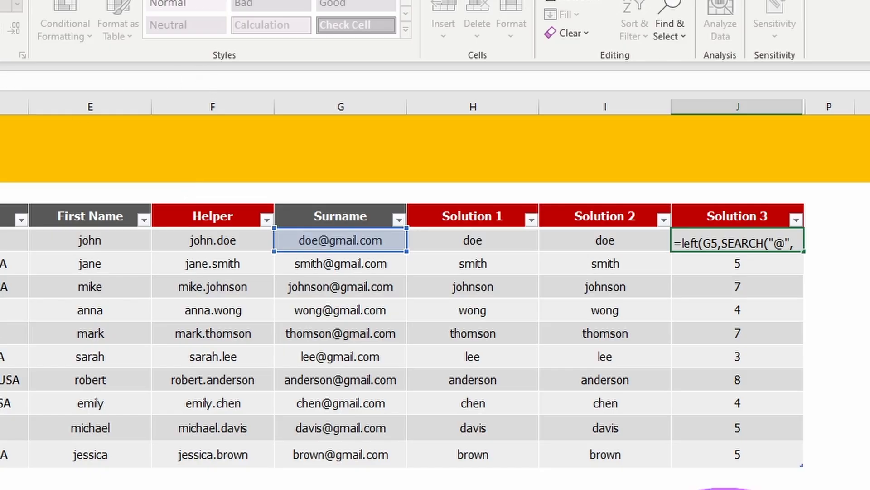
{"action": "type", "text": "G5)-1"}
{"action": "key", "text": "Return"}
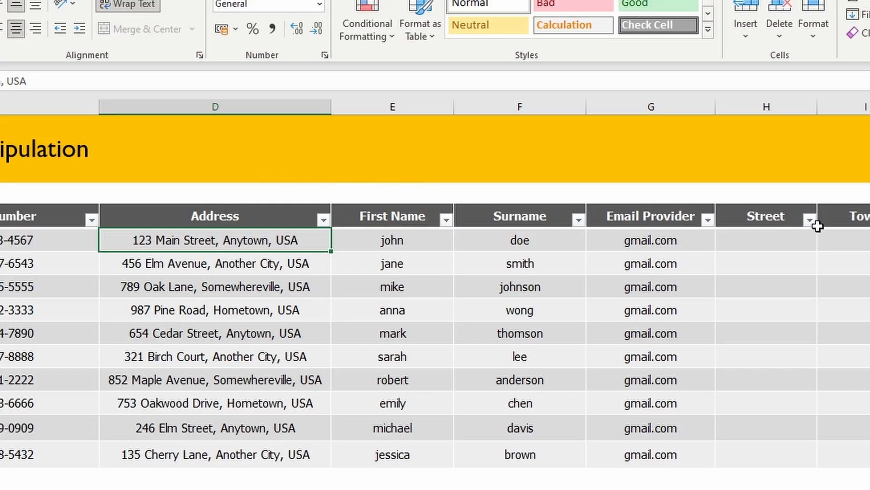
- Fill the Street column with =SEARCH(",",D5) to locate the first comma in each address
{"action": "left_click", "coordinate": [779, 242]}
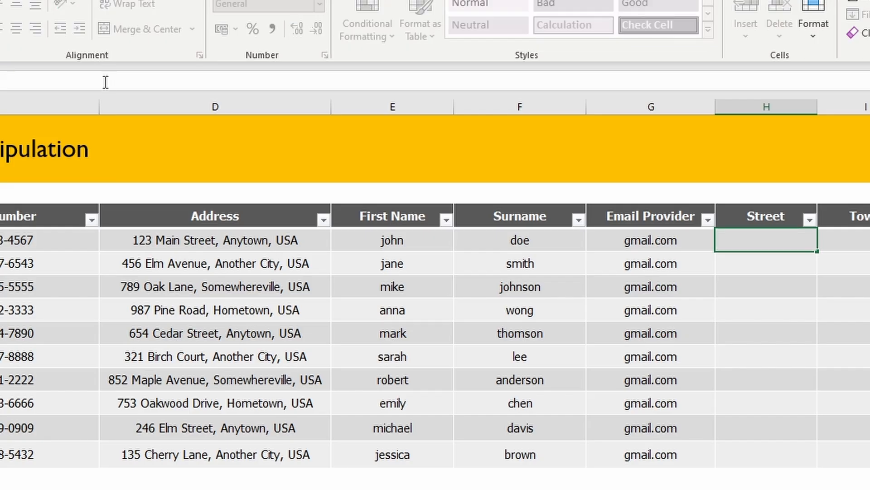
{"action": "type", "text": "=search("}
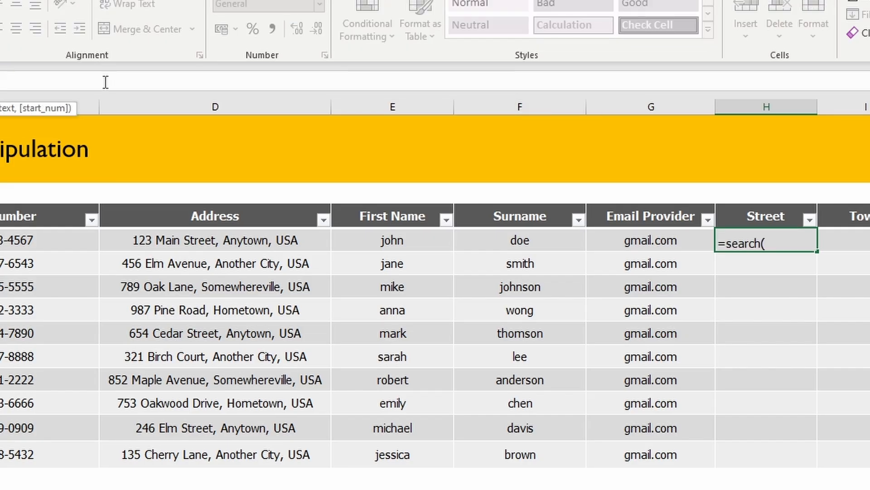
{"action": "type", "text": "\",\","}
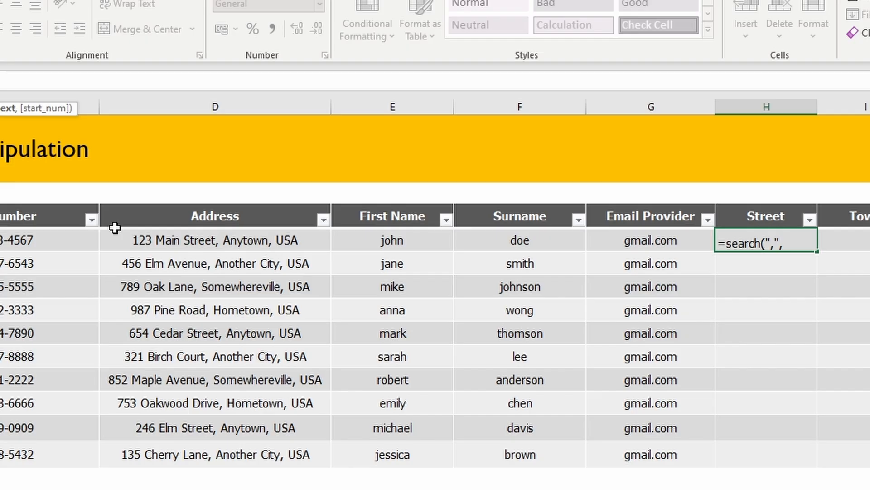
{"action": "left_click", "coordinate": [261, 239]}
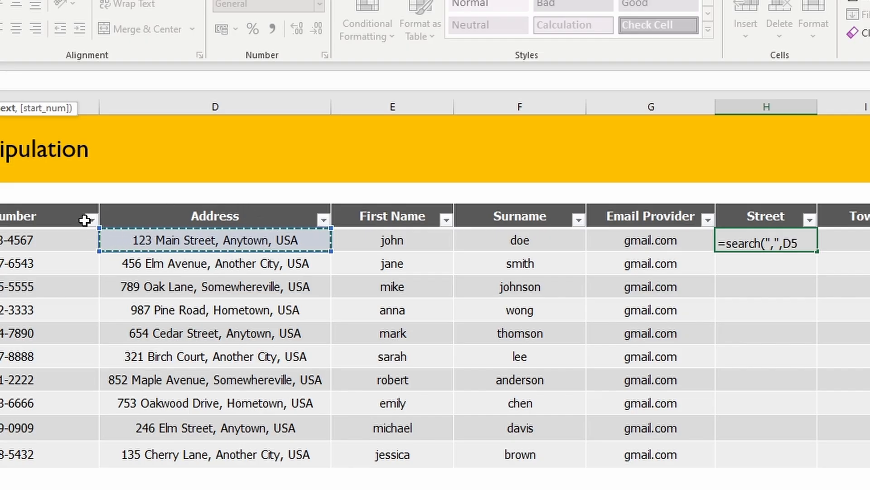
{"action": "type", "text": ")"}
{"action": "key", "text": "Return"}
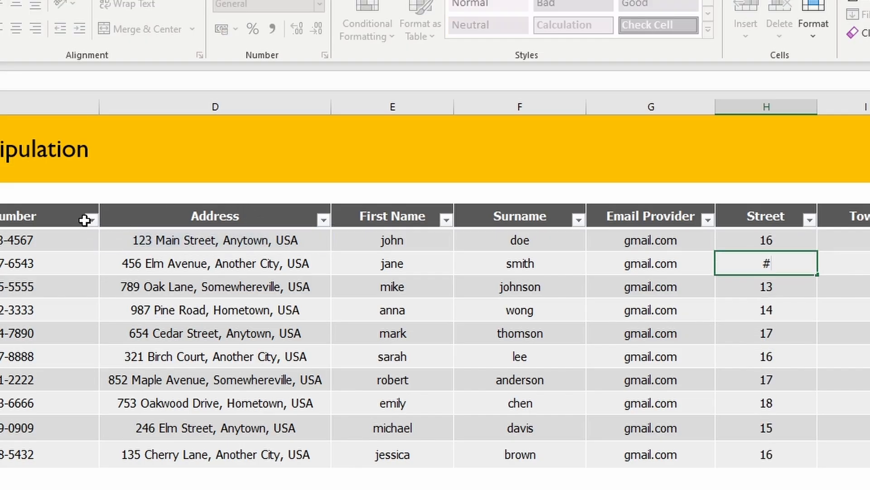
- Subtract 1 in the Street formula, making it =SEARCH(",",D5)-1
{"action": "left_click", "coordinate": [770, 245]}
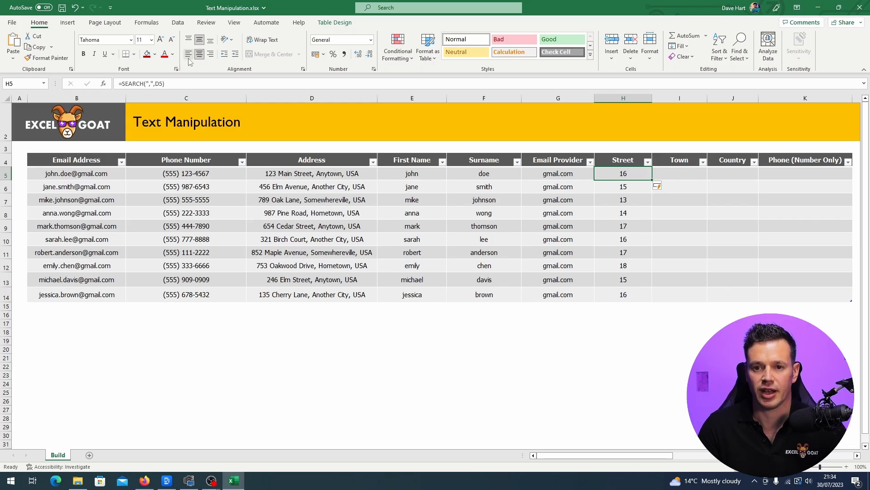
{"action": "left_click", "coordinate": [187, 86]}
{"action": "type", "text": "-1"}
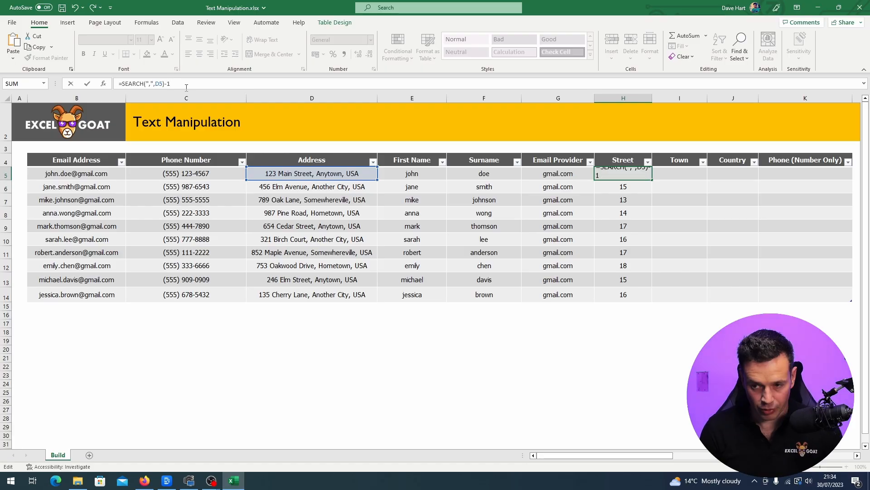
{"action": "key", "text": "Return"}
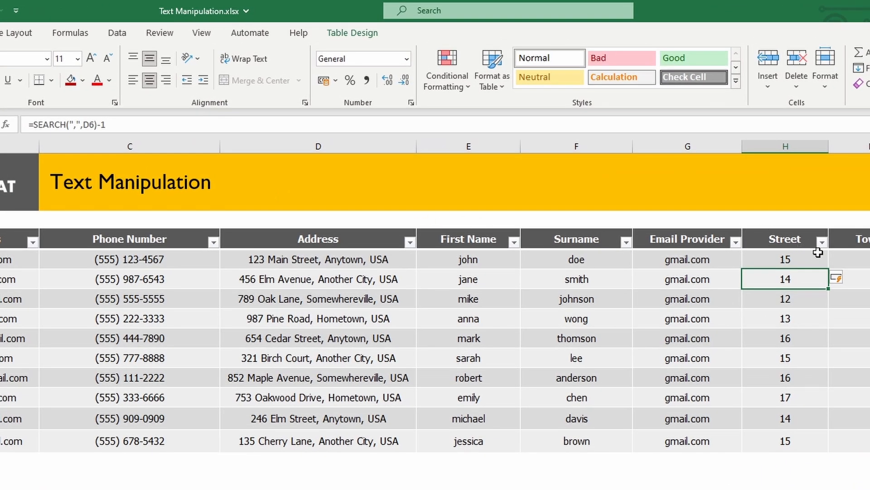
- Wrap the Street formula in LEFT to extract the text before the comma, making it =LEFT(D5,SEARCH(",",D5)-1)
{"action": "key", "text": "Up"}
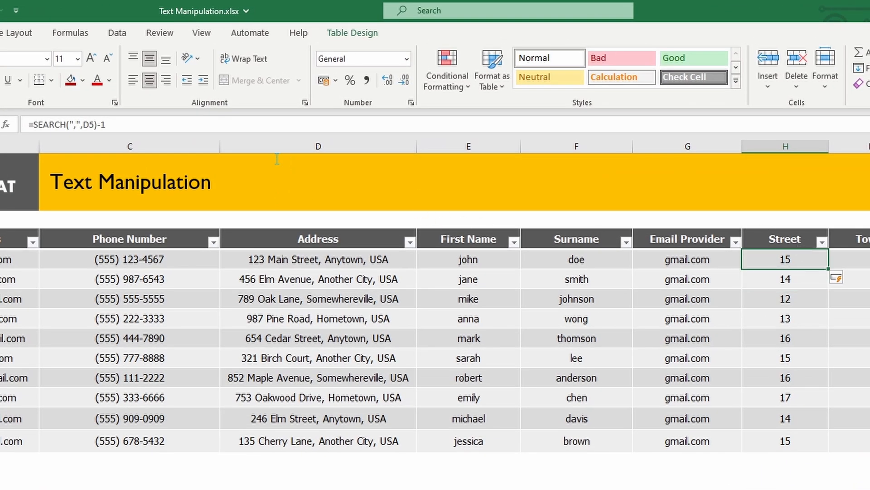
{"action": "left_click", "coordinate": [32, 125]}
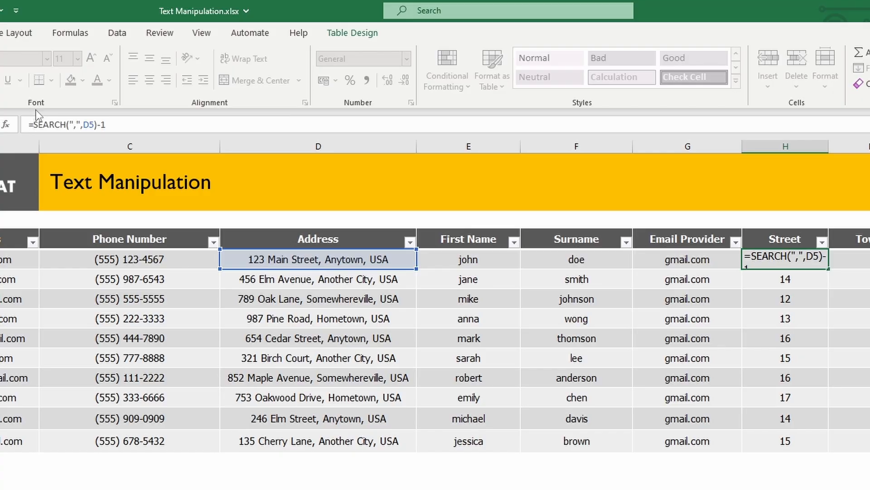
{"action": "type", "text": "left("}
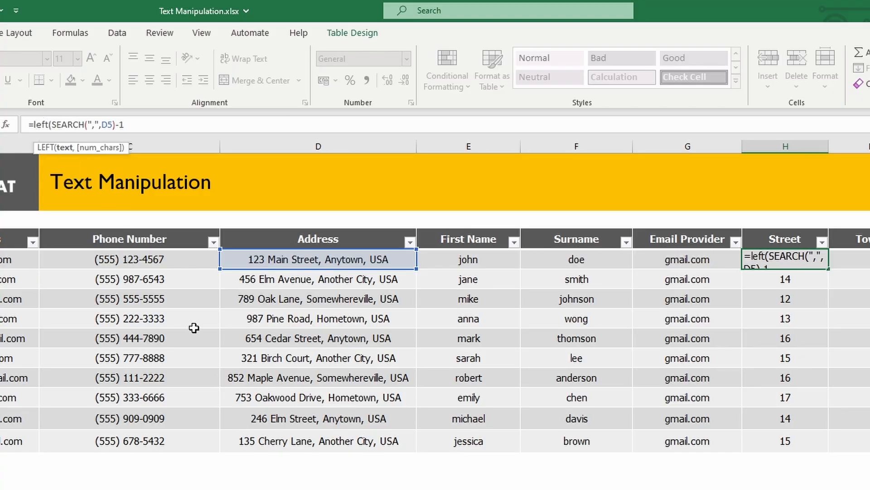
{"action": "left_click", "coordinate": [317, 258]}
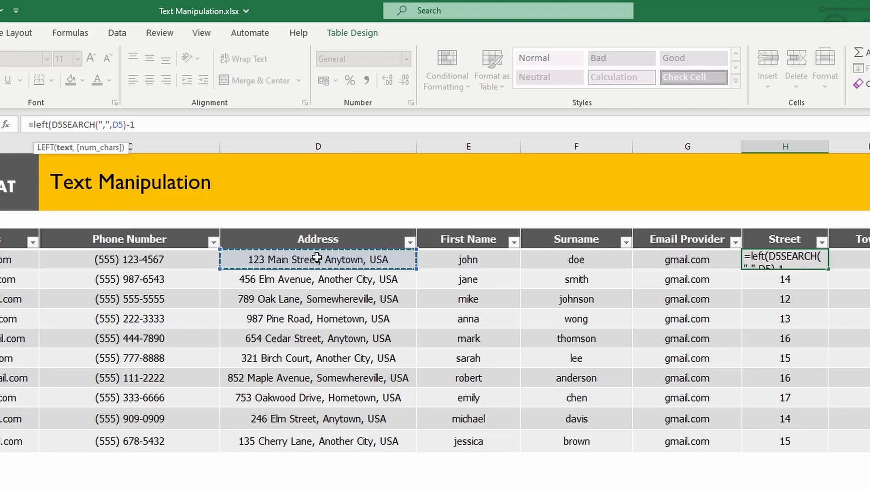
{"action": "type", "text": ","}
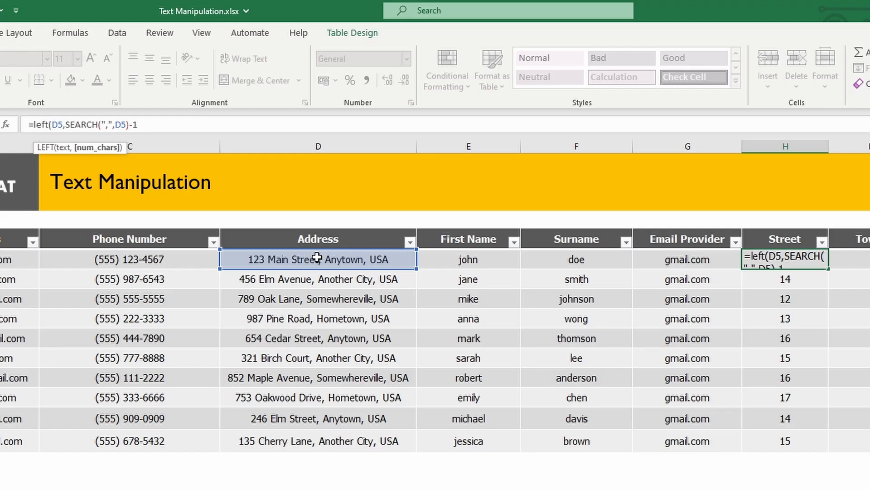
{"action": "left_click", "coordinate": [151, 123]}
{"action": "type", "text": ")"}
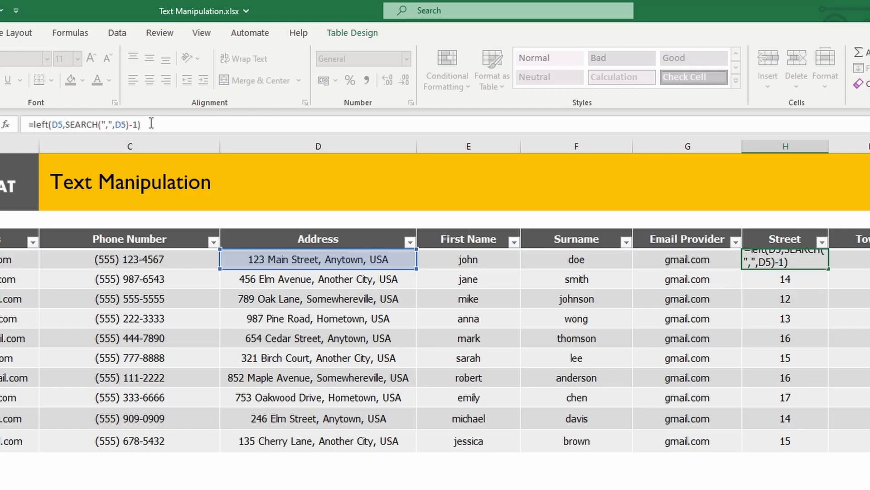
{"action": "key", "text": "Return"}
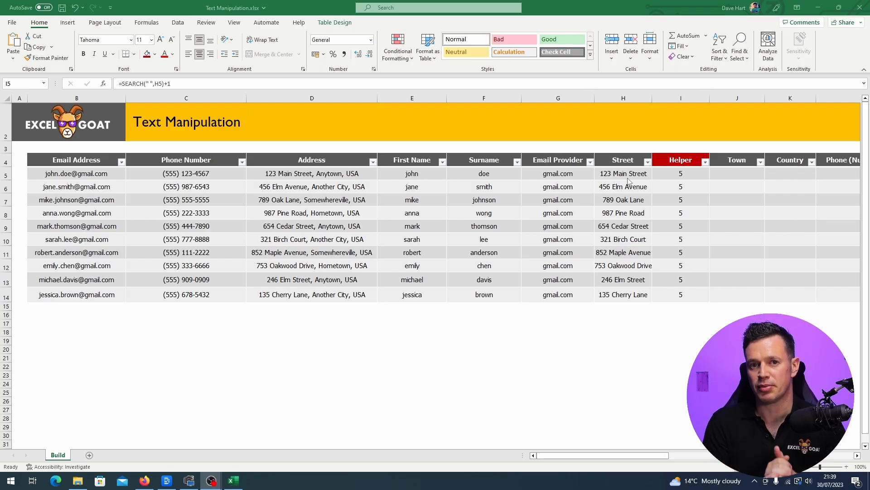
- Wrap the Helper formula in MID to drop the house number, making it =MID(H5,SEARCH(" ",H5)+1,100)
{"action": "left_click", "coordinate": [679, 173]}
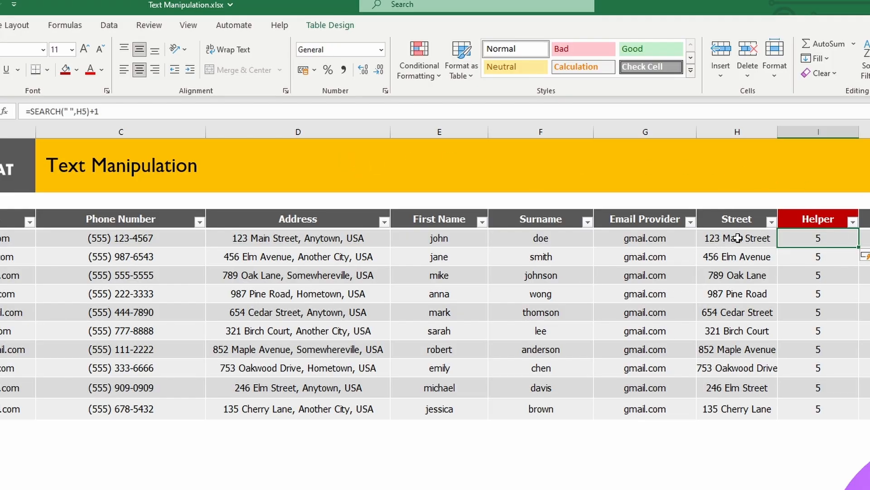
{"action": "left_click", "coordinate": [30, 111]}
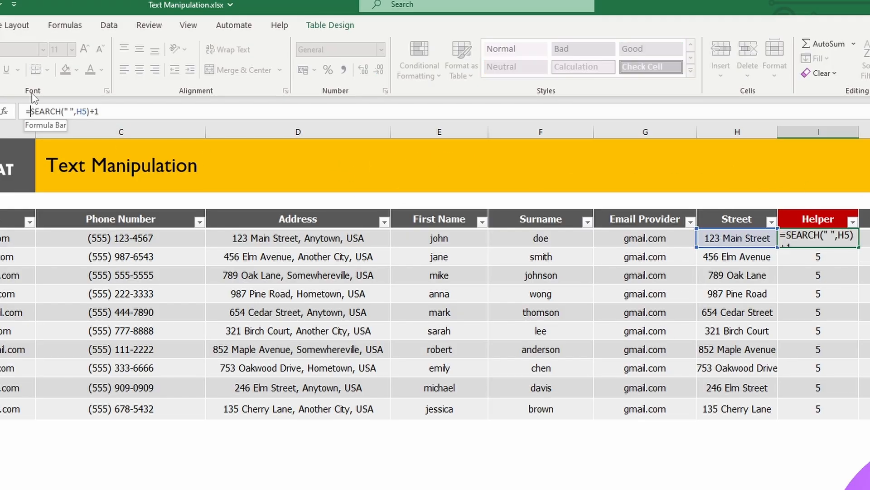
{"action": "type", "text": "mid("}
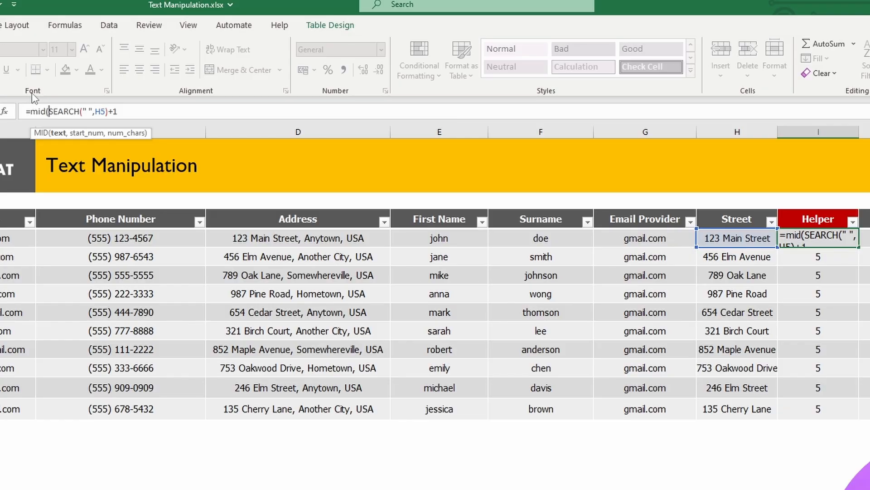
{"action": "left_click", "coordinate": [737, 243]}
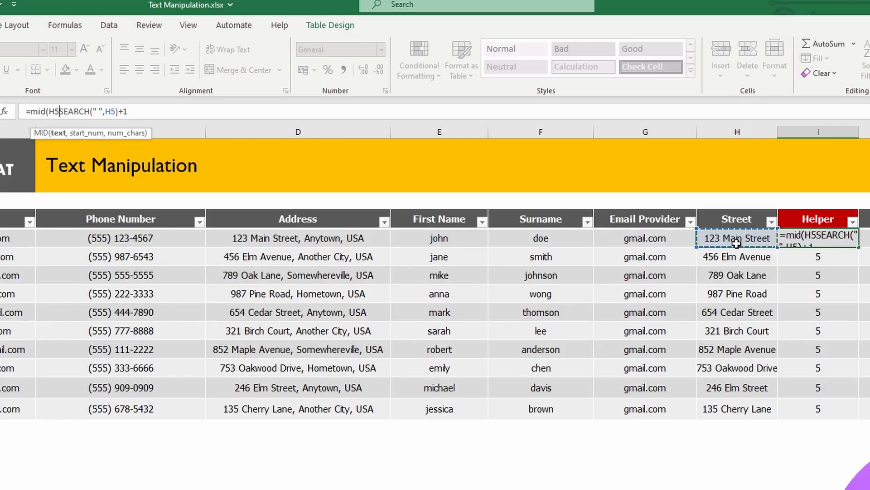
{"action": "type", "text": ","}
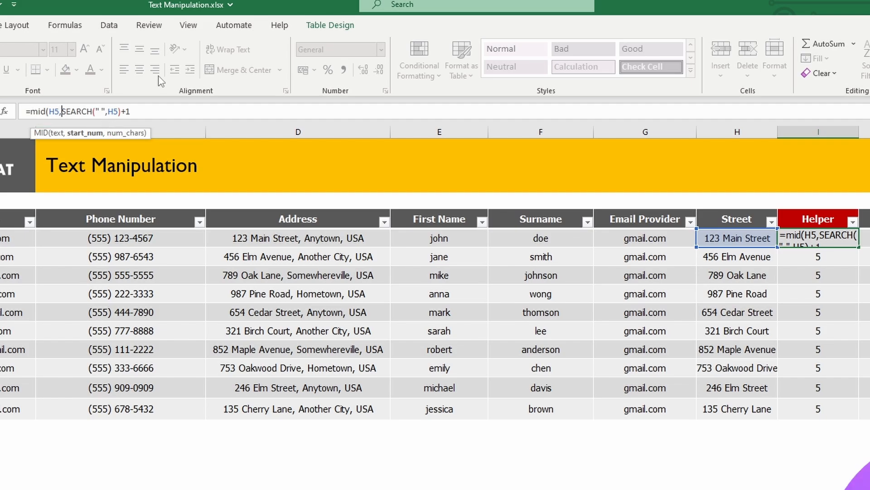
{"action": "left_click", "coordinate": [146, 111]}
{"action": "type", "text": ",100"}
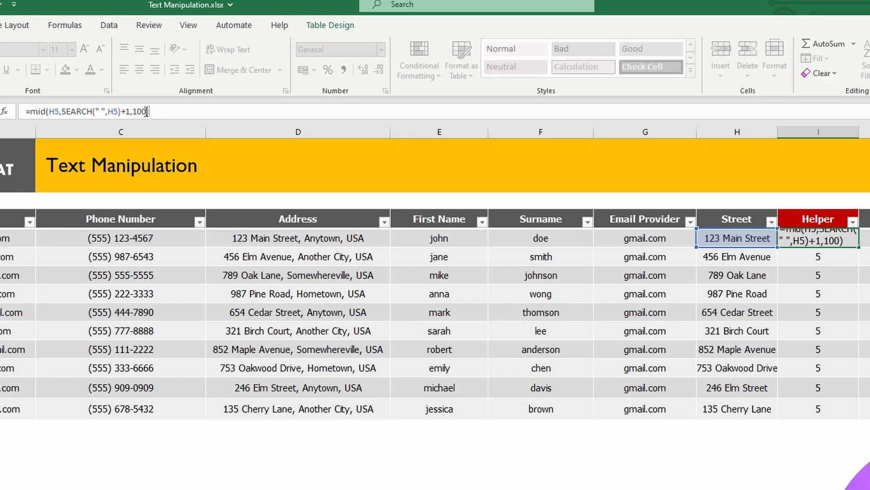
{"action": "key", "text": "Return"}
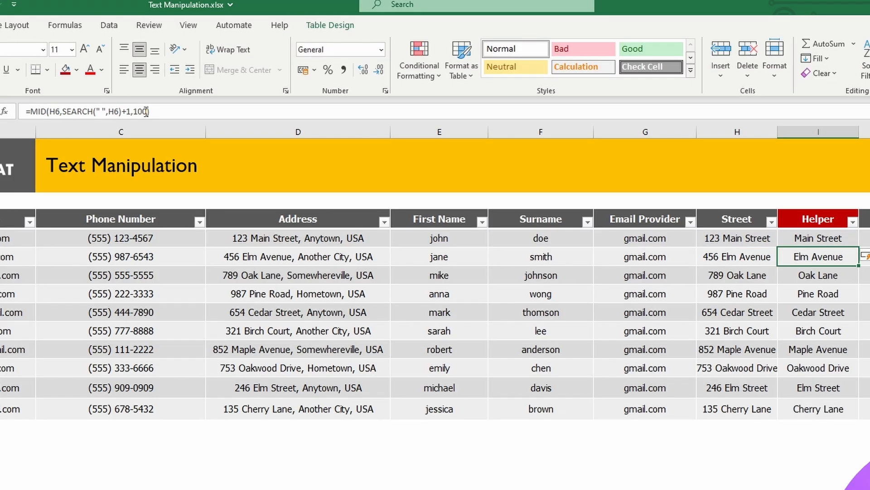
{"action": "left_click", "coordinate": [832, 239]}
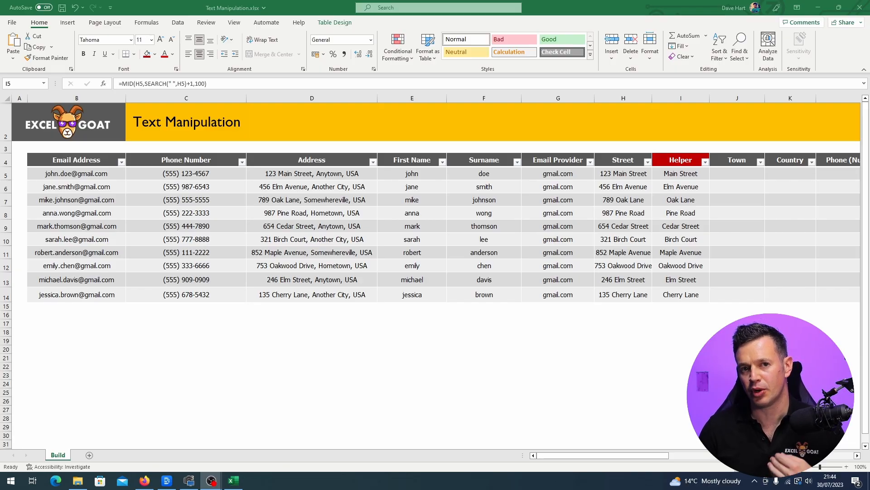
- Check the H5 references in the Helper formula and copy LEFT(D5,SEARCH(",",D5)-1) from the Street formula without its equals sign
{"action": "left_click", "coordinate": [684, 176]}
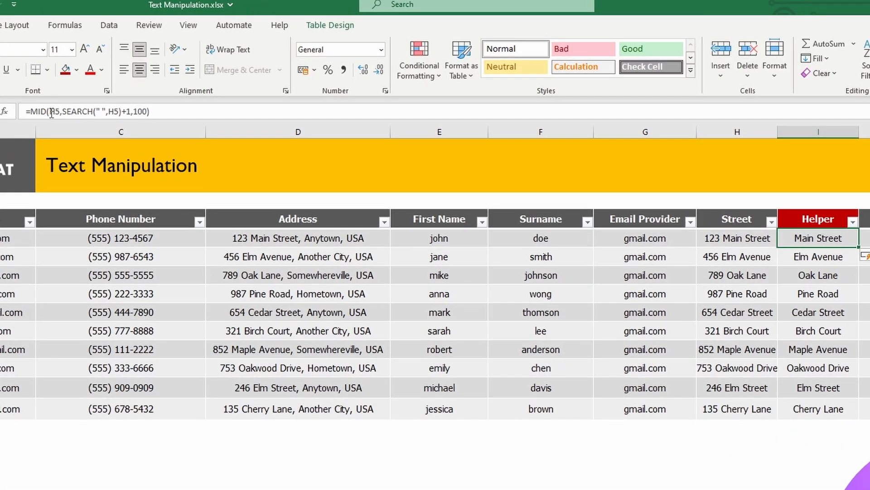
{"action": "left_click", "coordinate": [51, 113]}
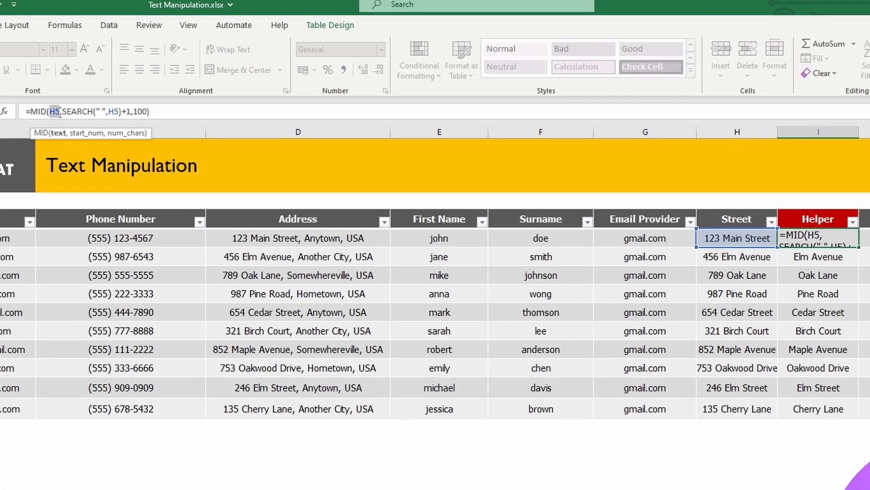
{"action": "double_click", "coordinate": [113, 111]}
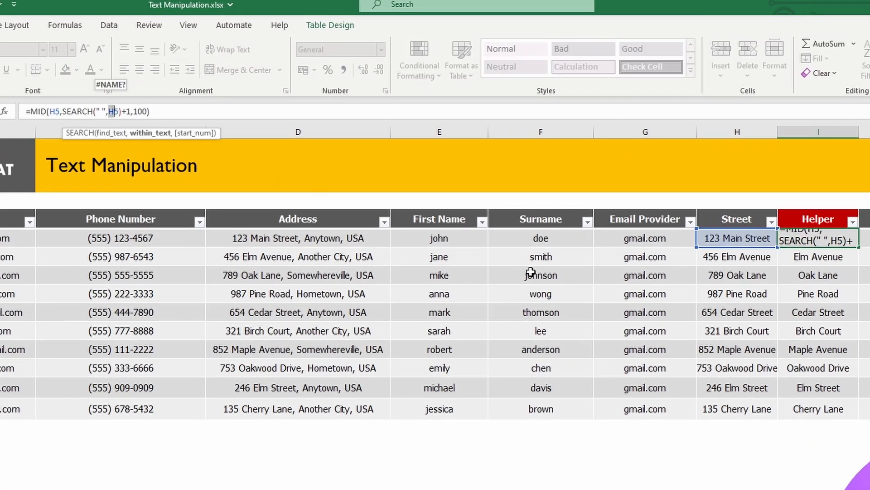
{"action": "key", "text": "ctrl+Return"}
{"action": "left_click", "coordinate": [735, 239]}
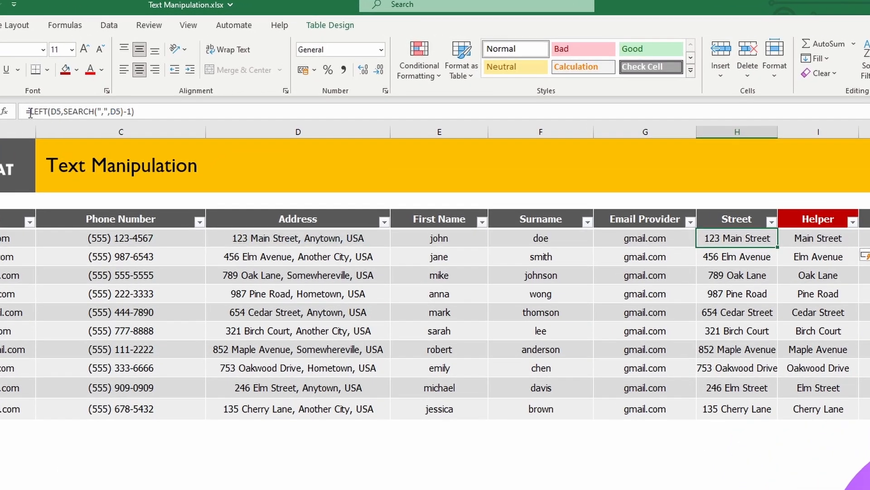
{"action": "left_click_drag", "start_coordinate": [121, 84], "coordinate": [244, 84]}
{"action": "key", "text": "ctrl+c"}
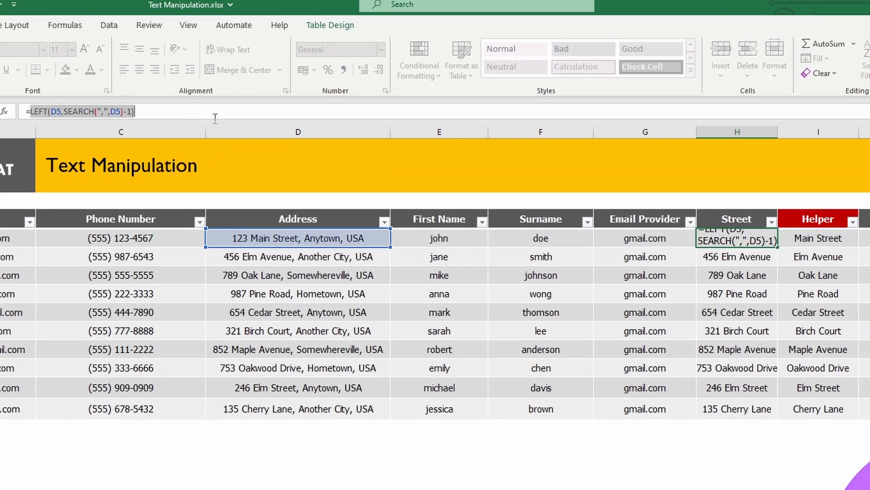
{"action": "key", "text": "Escape"}
- Replace both H5 references in the Helper formula with the copied LEFT(D5,SEARCH(",",D5)-1) expression
{"action": "left_click", "coordinate": [816, 237]}
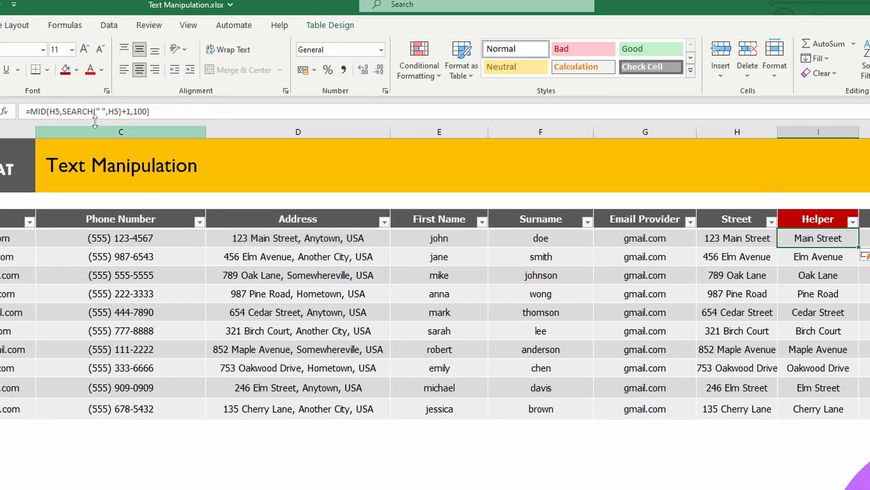
{"action": "double_click", "coordinate": [115, 111]}
{"action": "left_click_drag", "start_coordinate": [116, 110], "coordinate": [120, 110]}
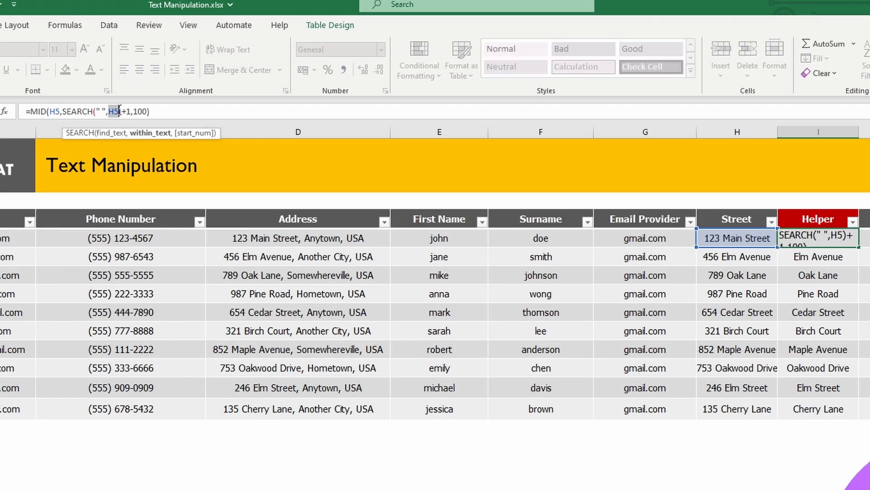
{"action": "key", "text": "ctrl+v"}
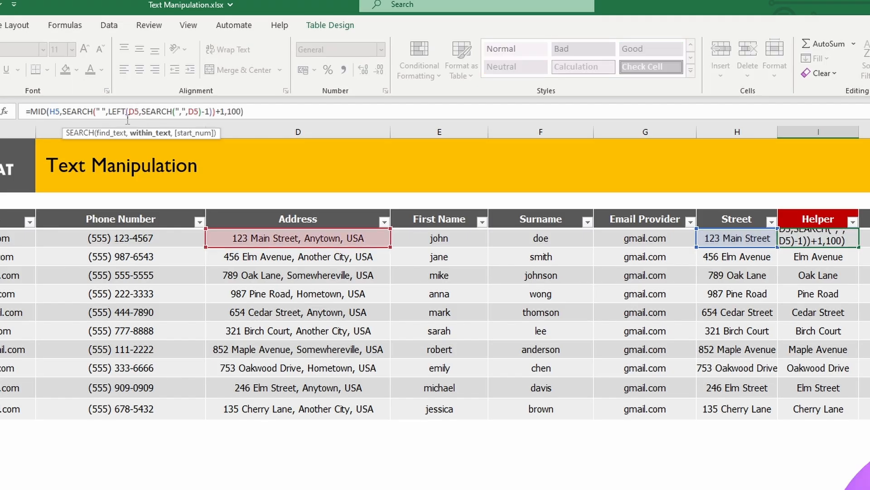
{"action": "double_click", "coordinate": [54, 111]}
{"action": "key", "text": "ctrl+v"}
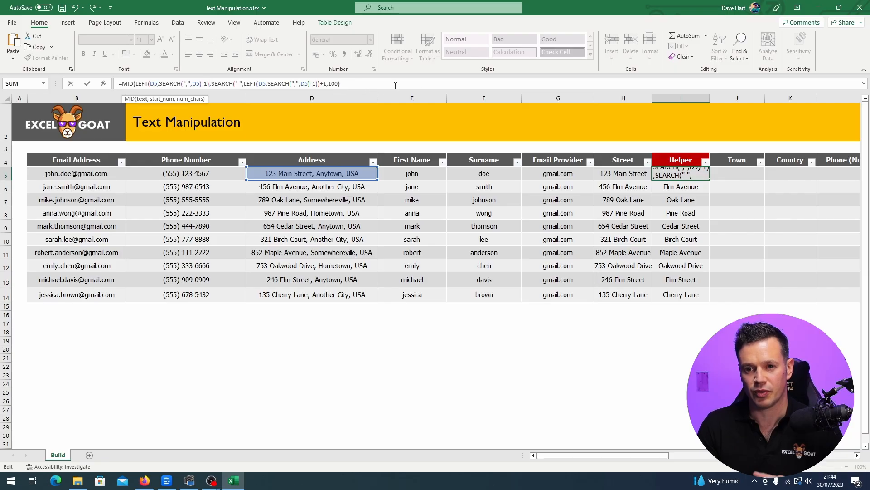
{"action": "key", "text": "Return"}
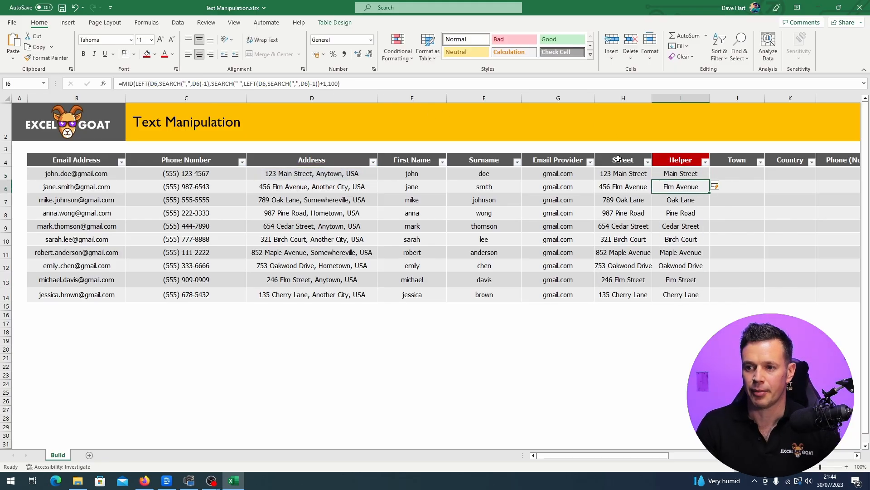
- Delete the original Street column H and retitle the Helper column as Street
{"action": "left_click", "coordinate": [625, 173]}
{"action": "left_click", "coordinate": [627, 104]}
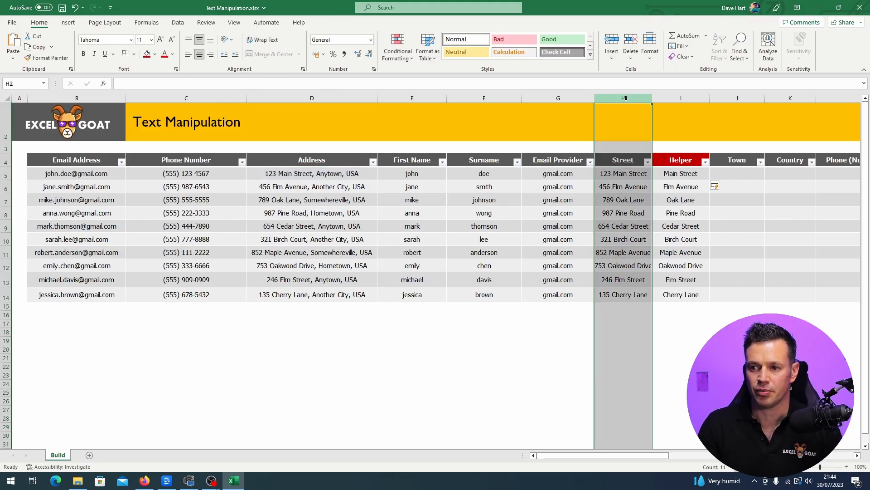
{"action": "right_click", "coordinate": [627, 103]}
{"action": "left_click", "coordinate": [649, 204]}
{"action": "left_click", "coordinate": [624, 160]}
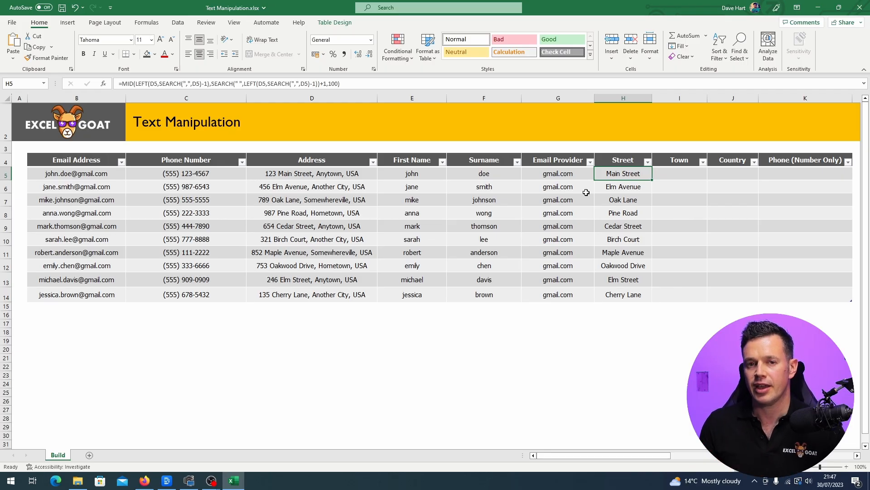
- Try the formula =SEARCH(",",D5,1) in the Town column to locate the first comma in each address
{"action": "left_click", "coordinate": [355, 175]}
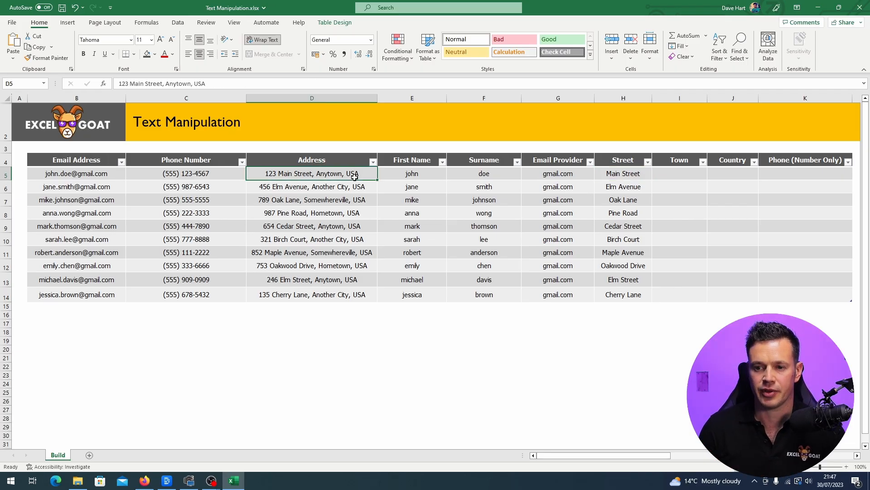
{"action": "left_click", "coordinate": [633, 174]}
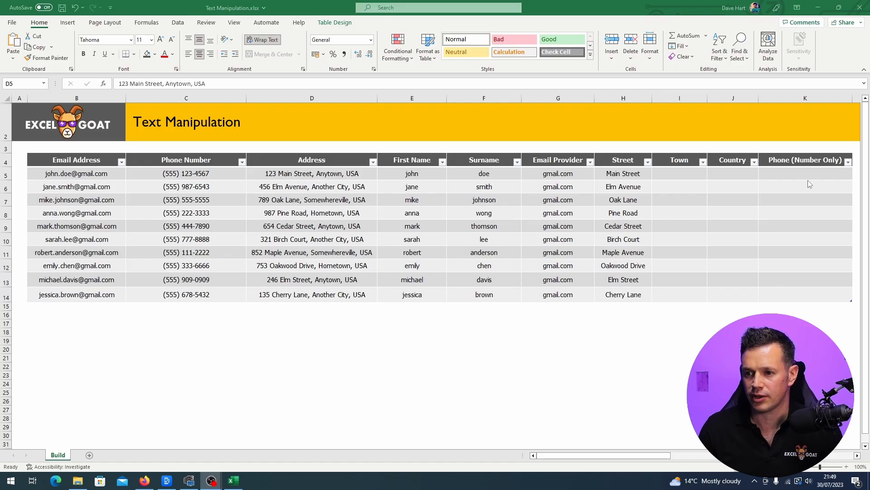
{"action": "left_click", "coordinate": [670, 175]}
{"action": "type", "text": "=s"}
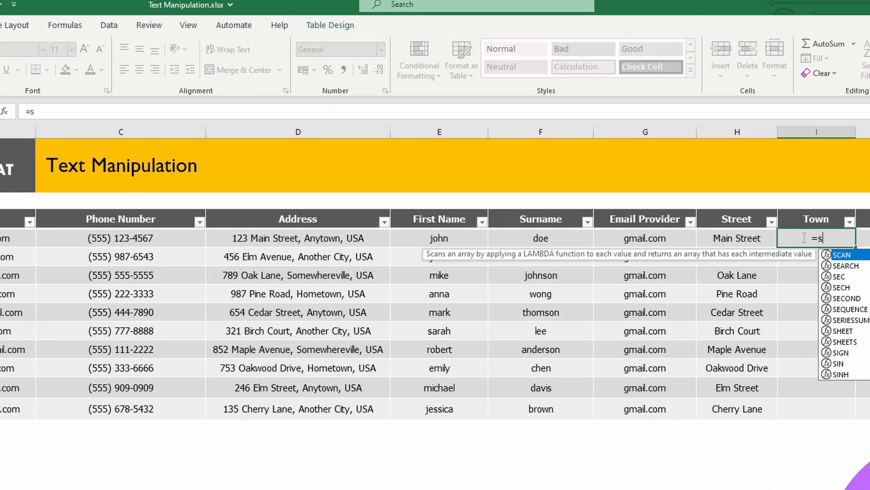
{"action": "type", "text": "earch("}
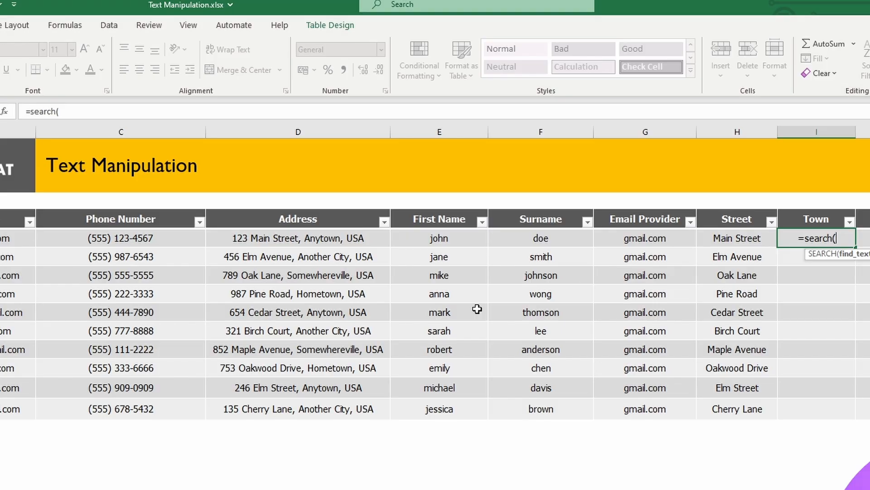
{"action": "type", "text": "\",\""}
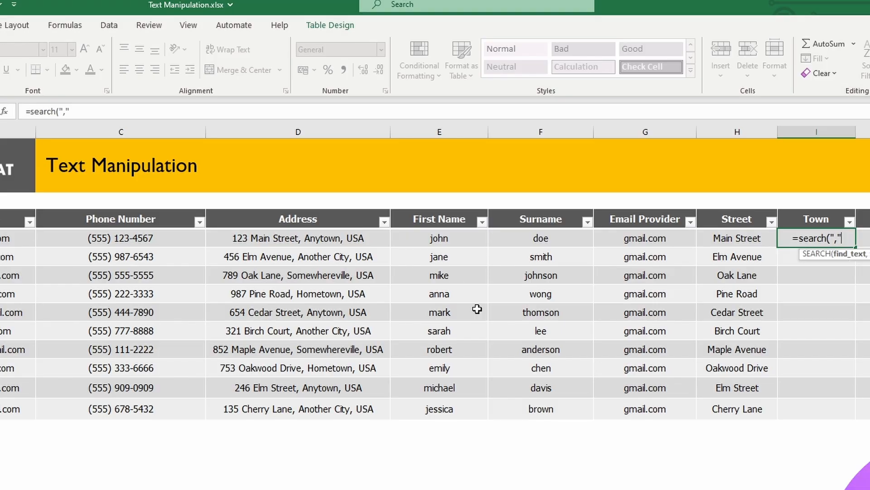
{"action": "type", "text": ","}
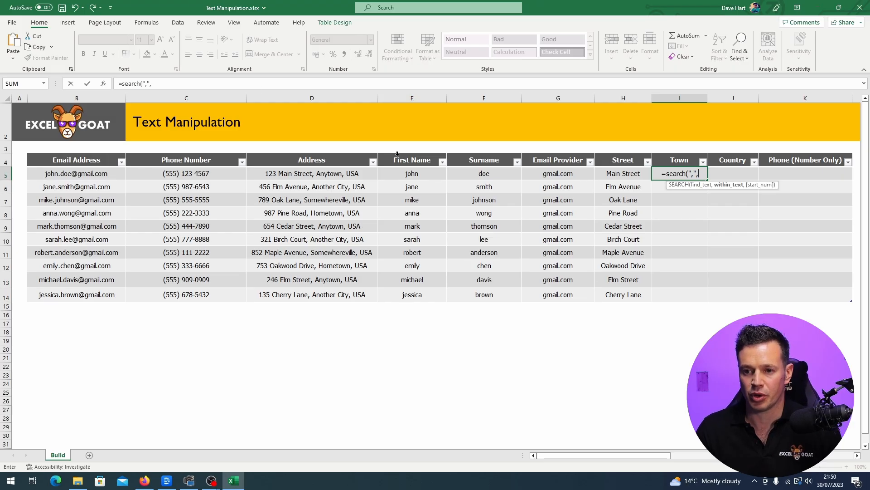
{"action": "left_click", "coordinate": [311, 172]}
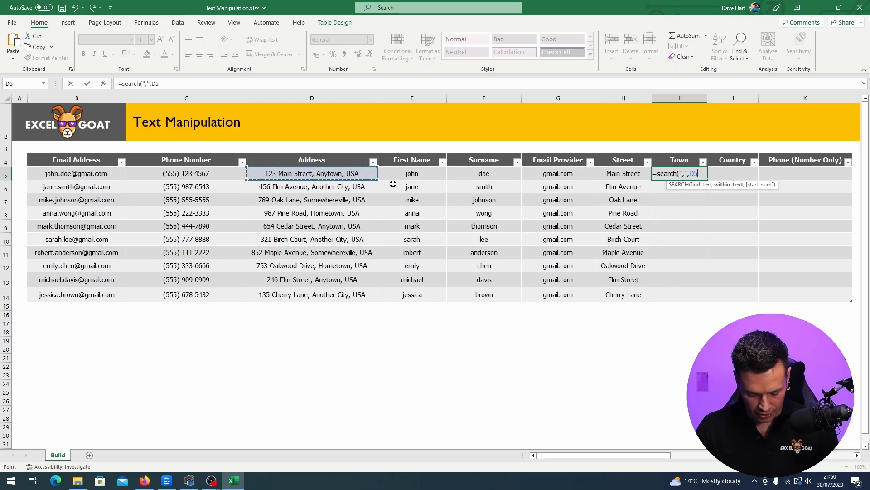
{"action": "type", "text": ","}
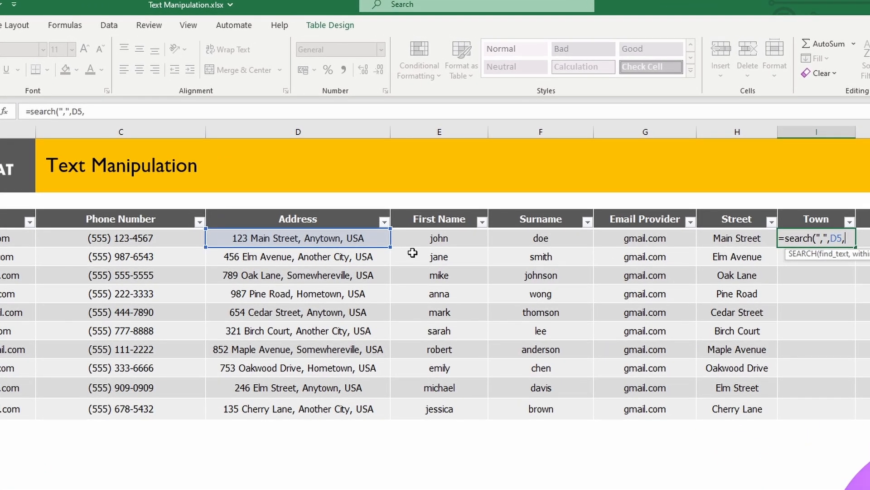
{"action": "type", "text": "1)"}
{"action": "key", "text": "Return"}
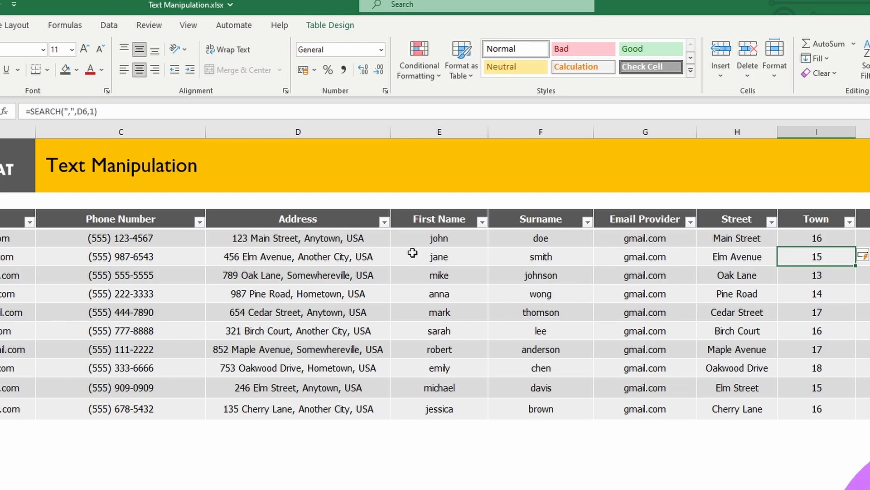
- Try a start position of 17 in the Town formula, making it =SEARCH(",",D5,17)
{"action": "left_click", "coordinate": [809, 237]}
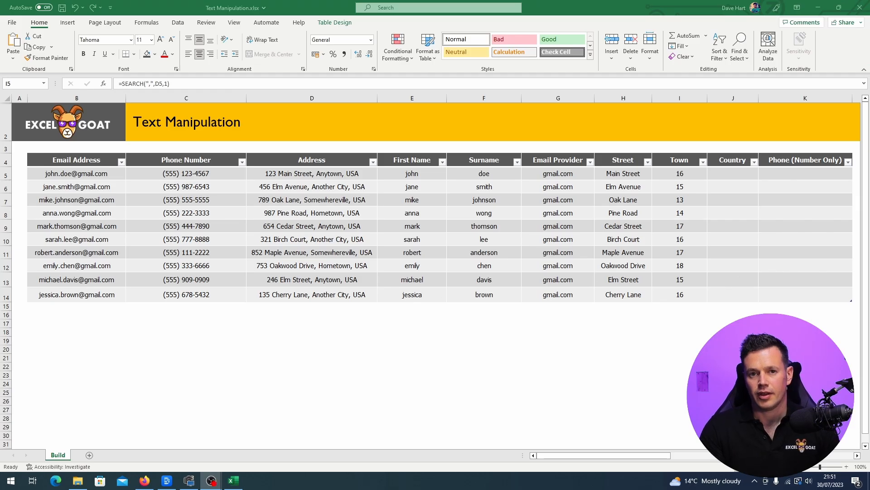
{"action": "left_click", "coordinate": [694, 171]}
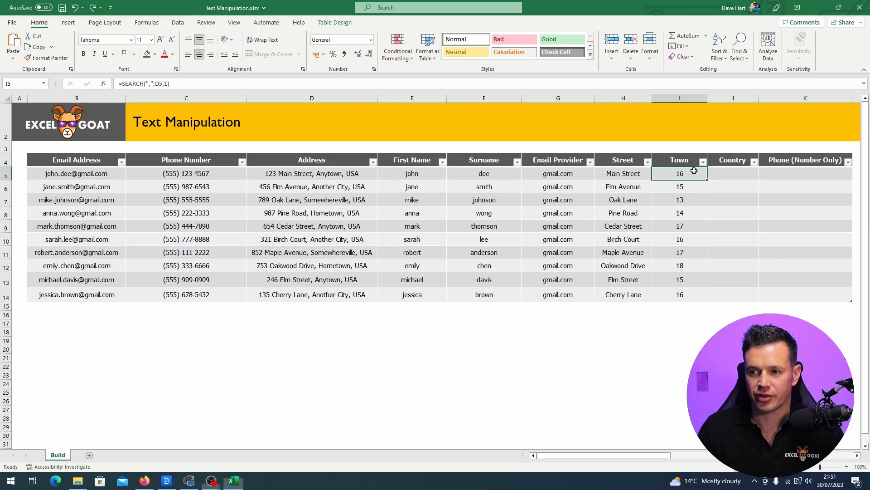
{"action": "left_click", "coordinate": [168, 83]}
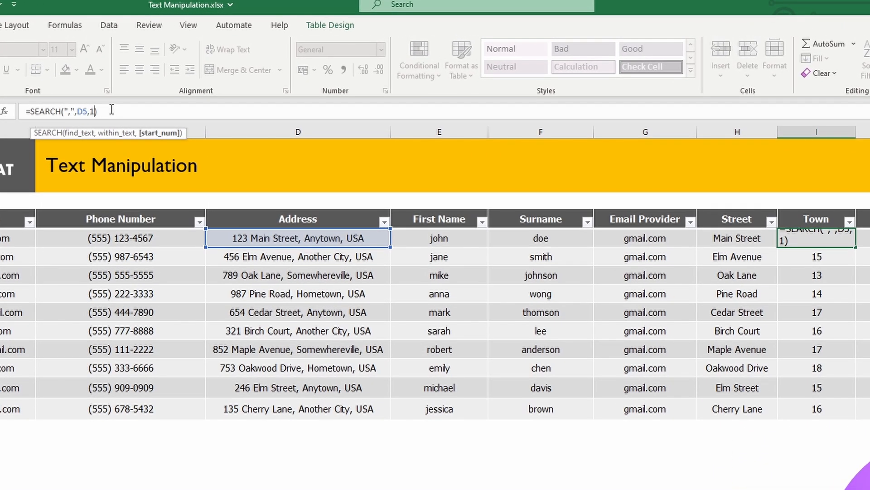
{"action": "type", "text": "7"}
{"action": "key", "text": "Return"}
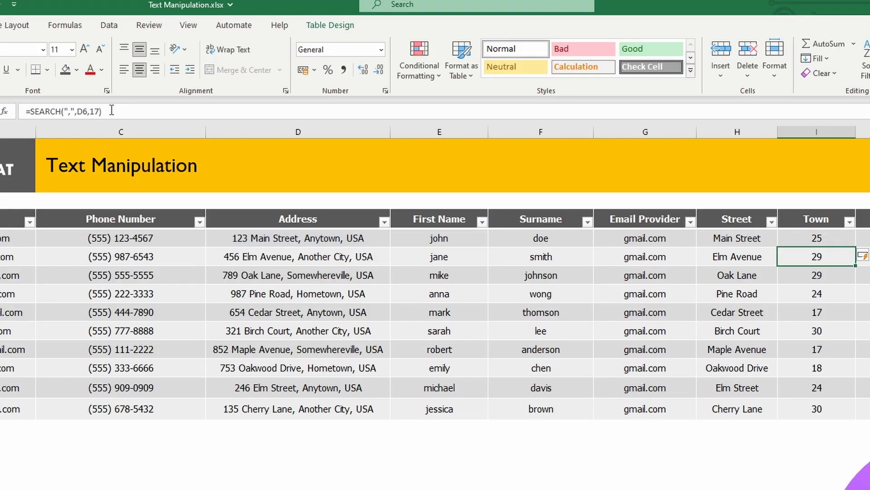
- Compare the Town results with the addresses and undo the trial SEARCH formulas so the Town column is empty
{"action": "left_click", "coordinate": [301, 237]}
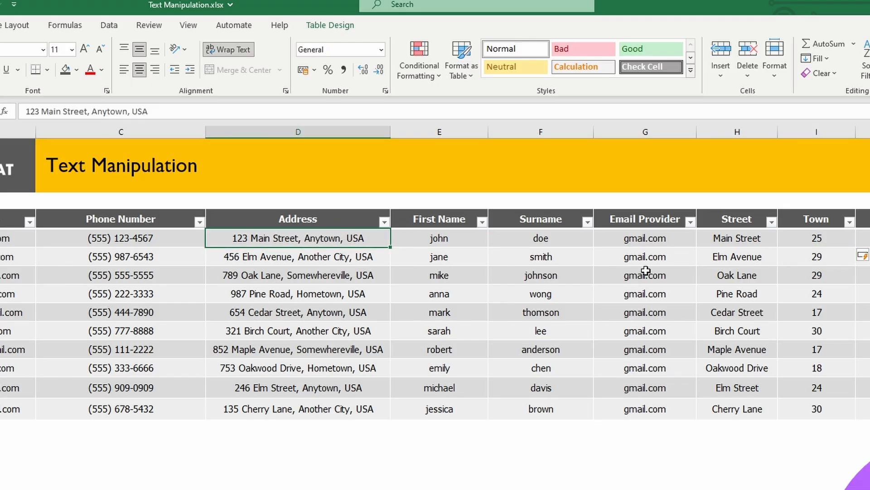
{"action": "left_click", "coordinate": [829, 252]}
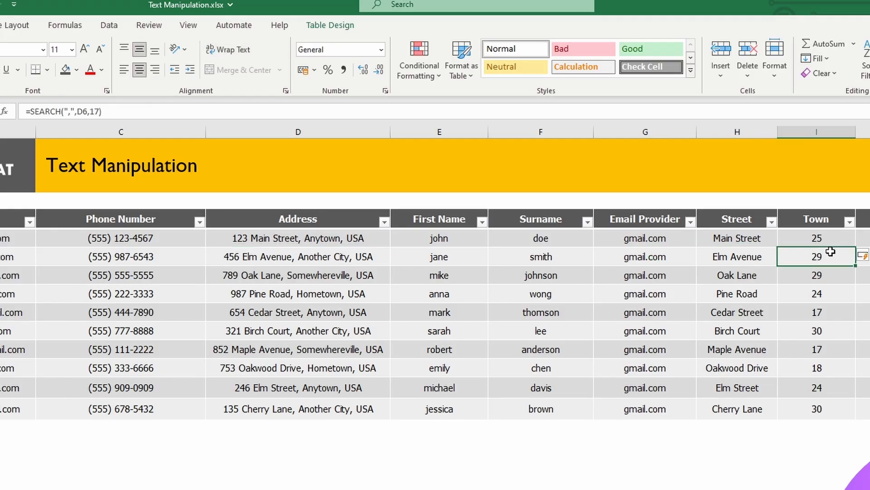
{"action": "left_click", "coordinate": [823, 313]}
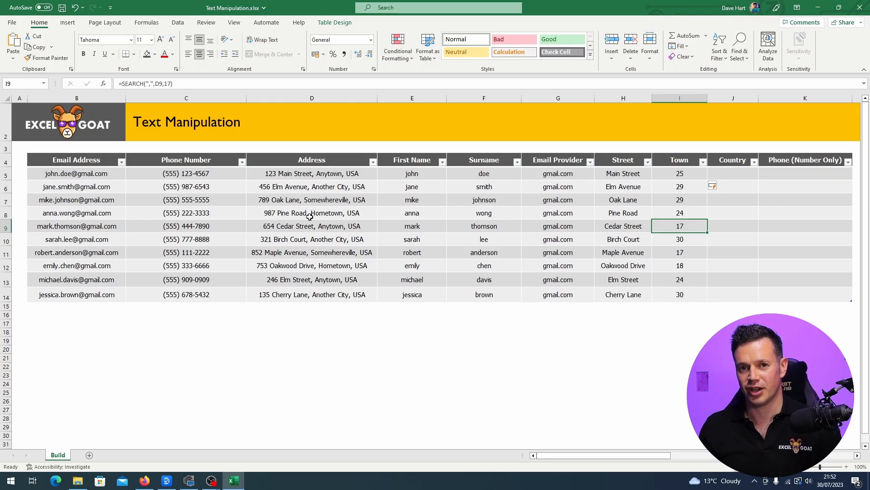
{"action": "key", "text": "ctrl+z"}
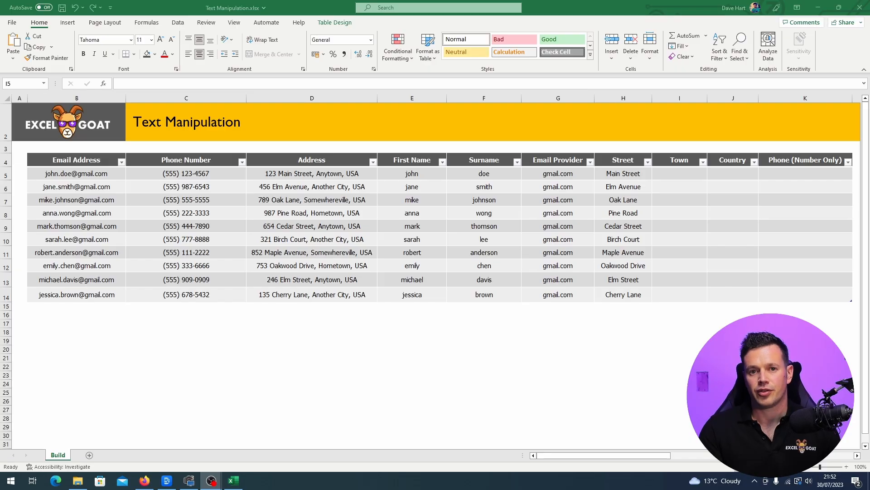
- Fill the Town column with =SEARCH(",",D5) to locate the first comma in each address
{"action": "left_click", "coordinate": [688, 173]}
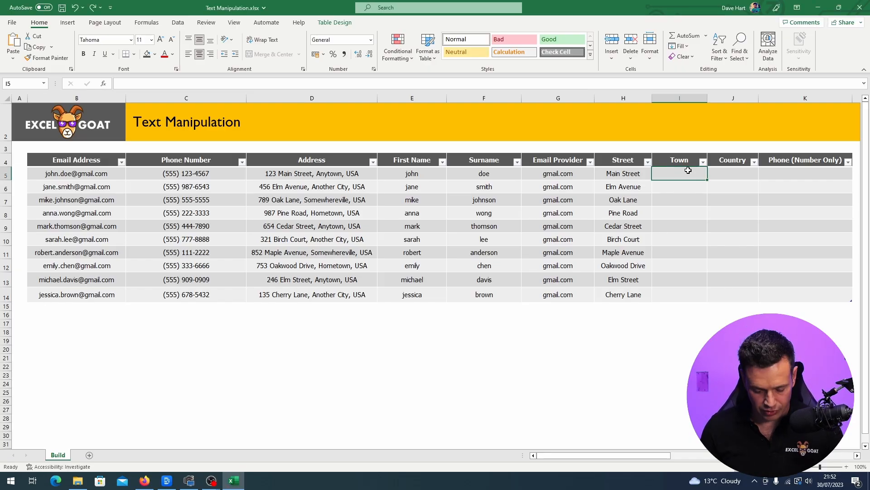
{"action": "type", "text": "=search"}
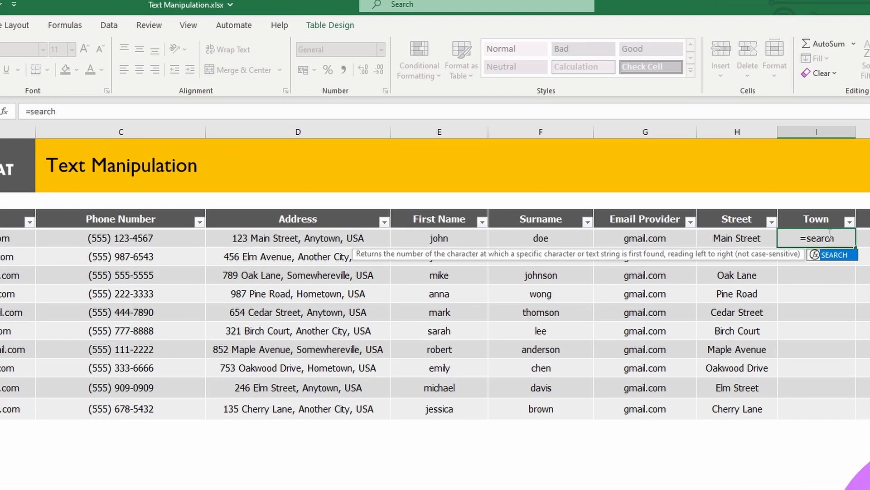
{"action": "type", "text": "("}
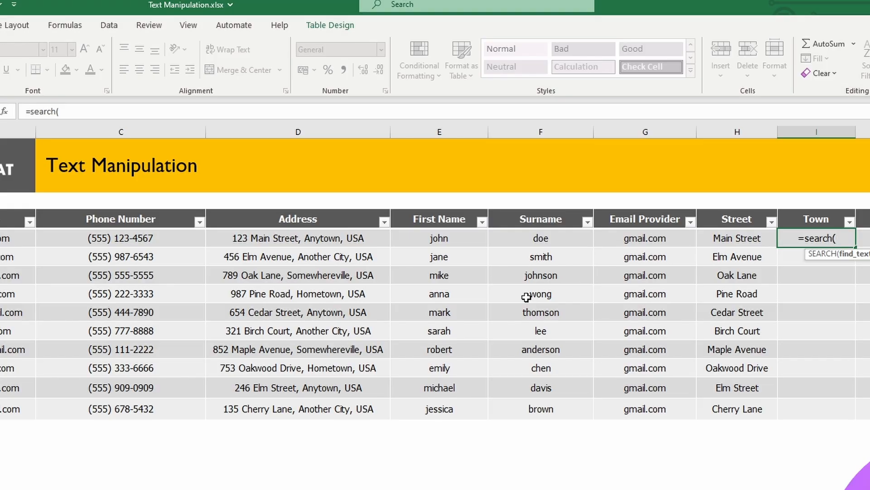
{"action": "type", "text": "\",\""}
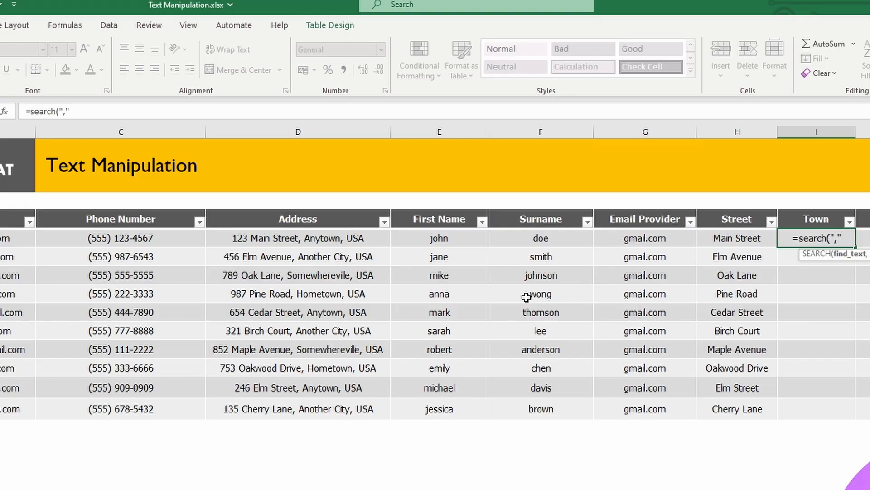
{"action": "type", "text": ","}
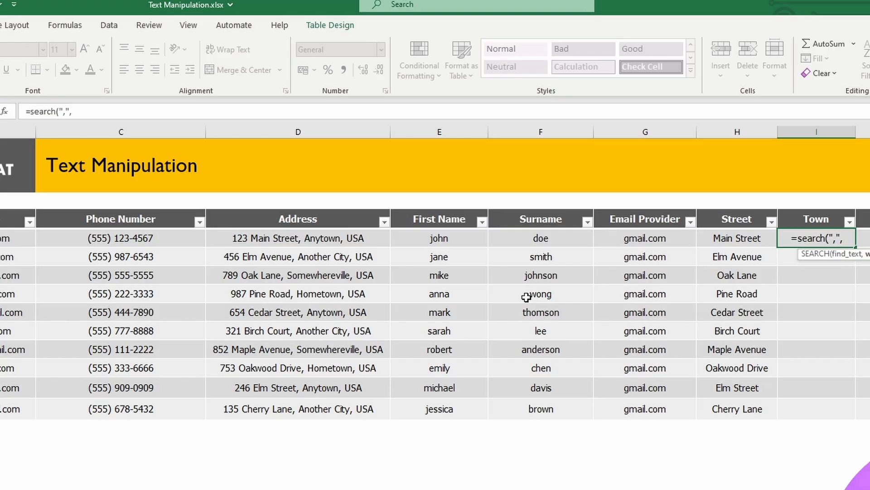
{"action": "left_click", "coordinate": [285, 238]}
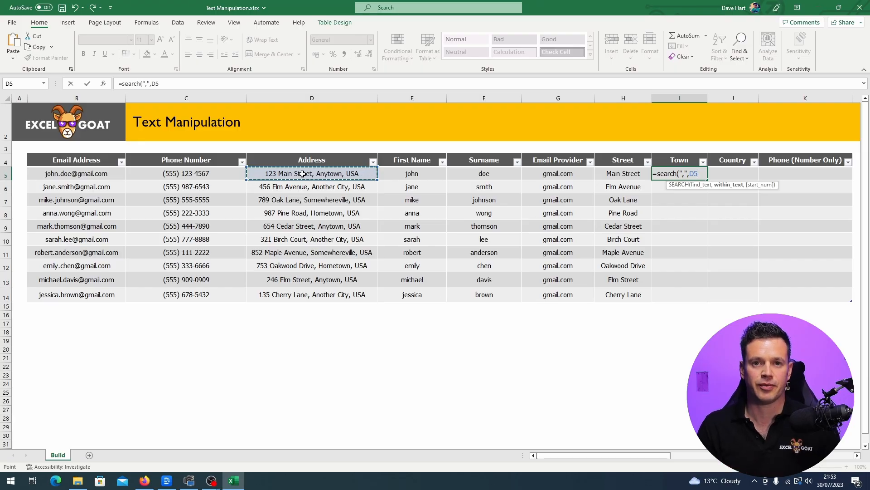
{"action": "type", "text": ")"}
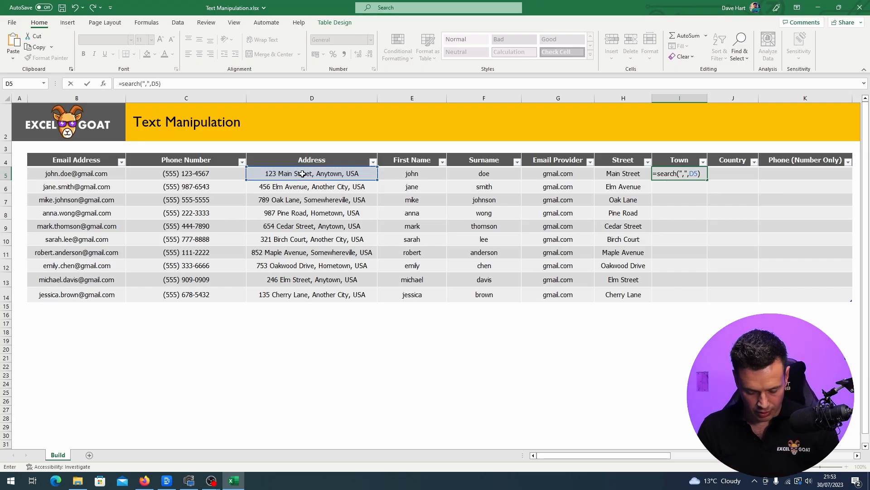
{"action": "key", "text": "Return"}
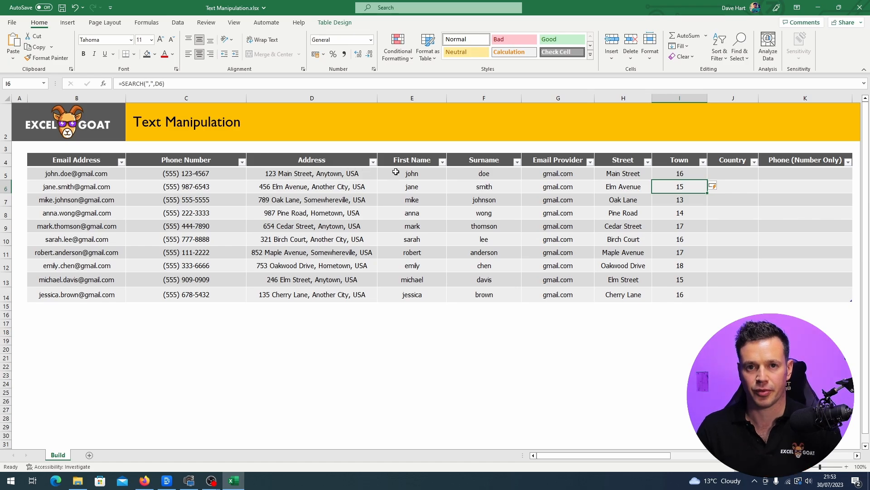
- Add 1 to the Town formula, making it =SEARCH(",",D5)+1, and check the filled rows
{"action": "left_click", "coordinate": [682, 174]}
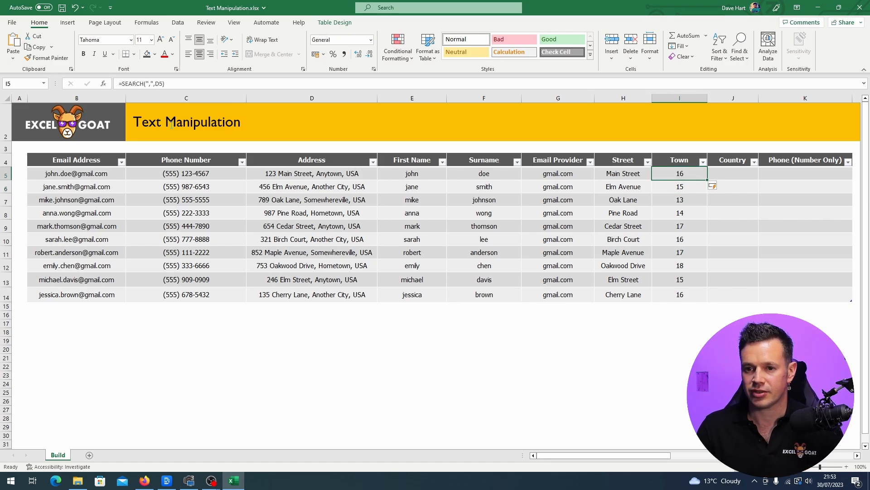
{"action": "left_click", "coordinate": [168, 82]}
{"action": "type", "text": "+1"}
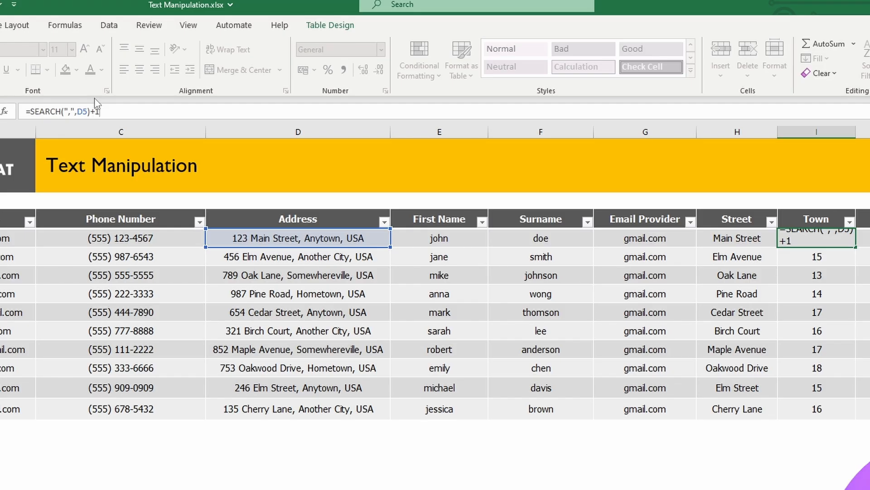
{"action": "key", "text": "Return"}
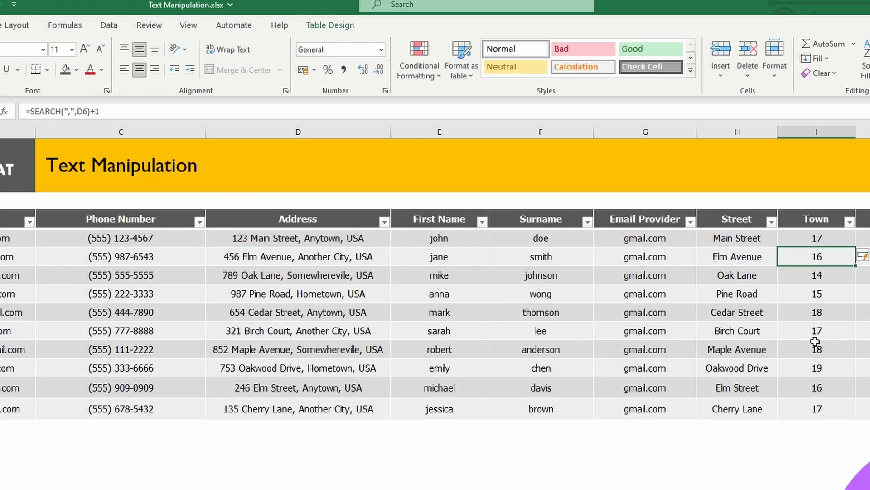
{"action": "left_click", "coordinate": [813, 315]}
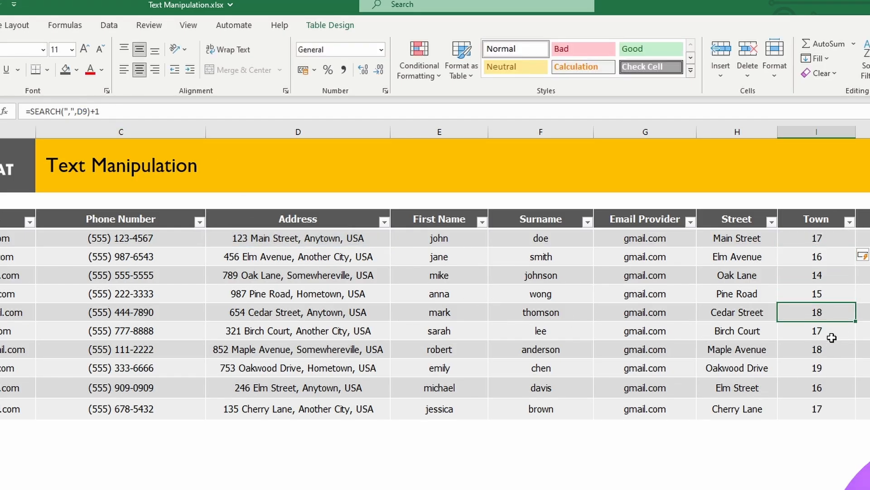
{"action": "left_click", "coordinate": [818, 238]}
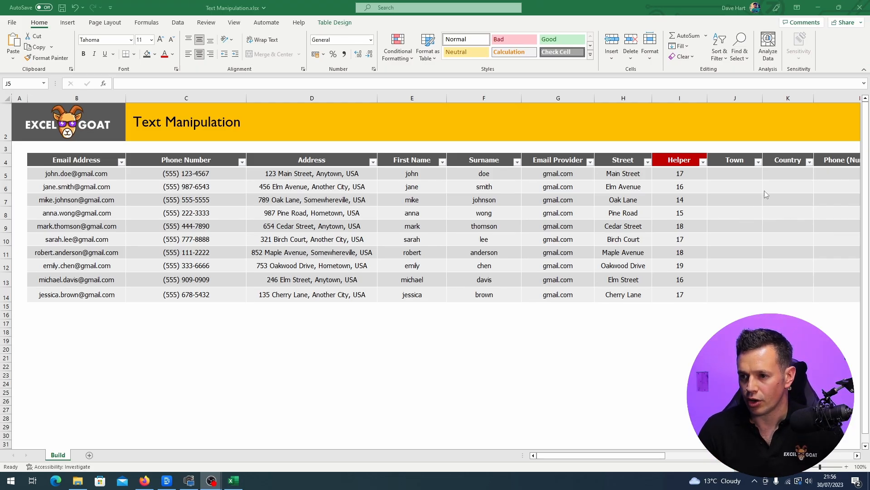
- Fill the Town column with =SEARCH(",",D5,I5) to locate the second comma, starting from the Helper position
{"action": "left_click", "coordinate": [744, 174]}
{"action": "type", "text": "=search("}
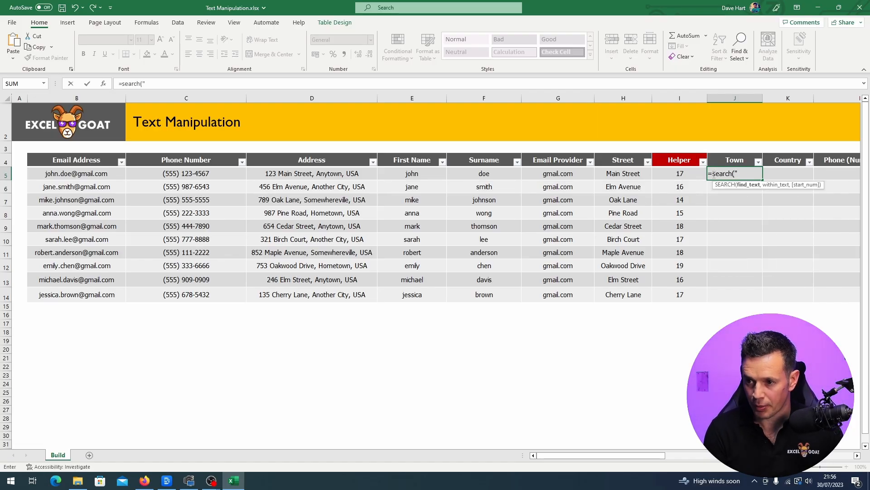
{"action": "type", "text": "\",\","}
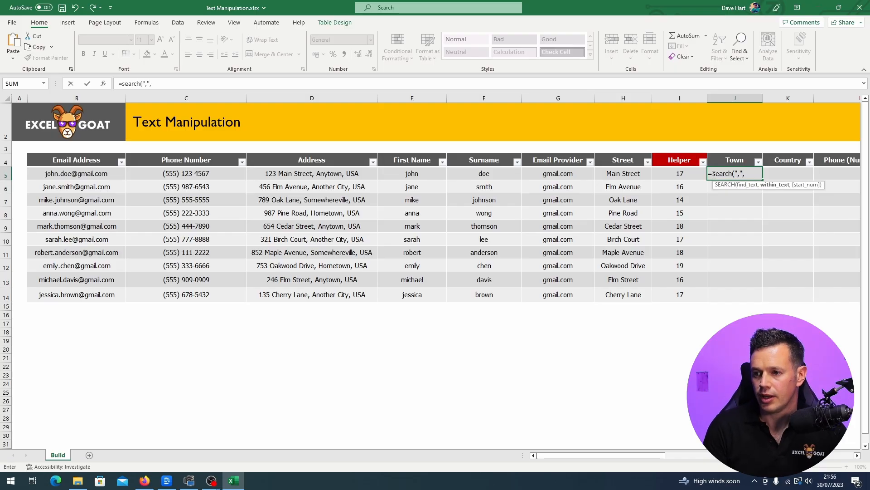
{"action": "left_click", "coordinate": [303, 172]}
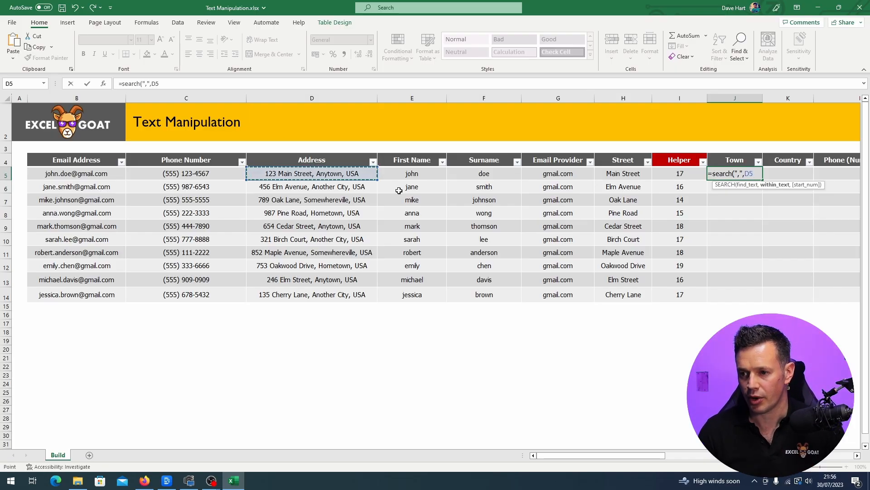
{"action": "type", "text": ","}
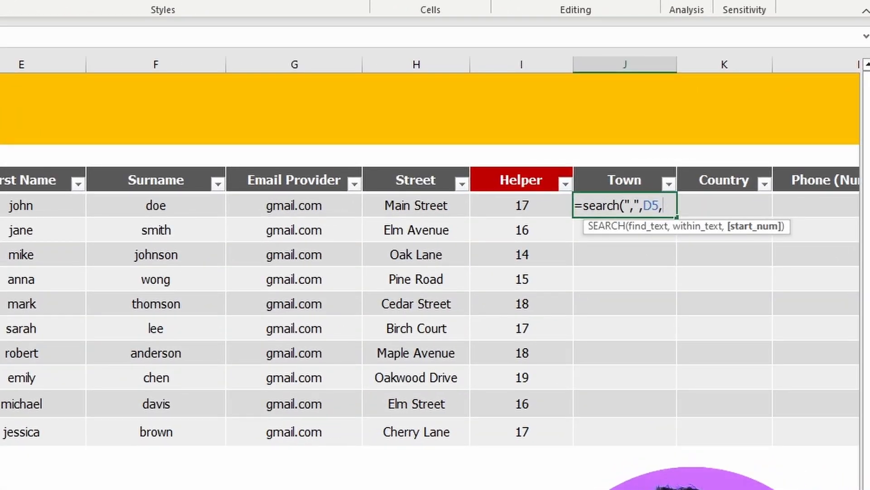
{"action": "left_click", "coordinate": [510, 203]}
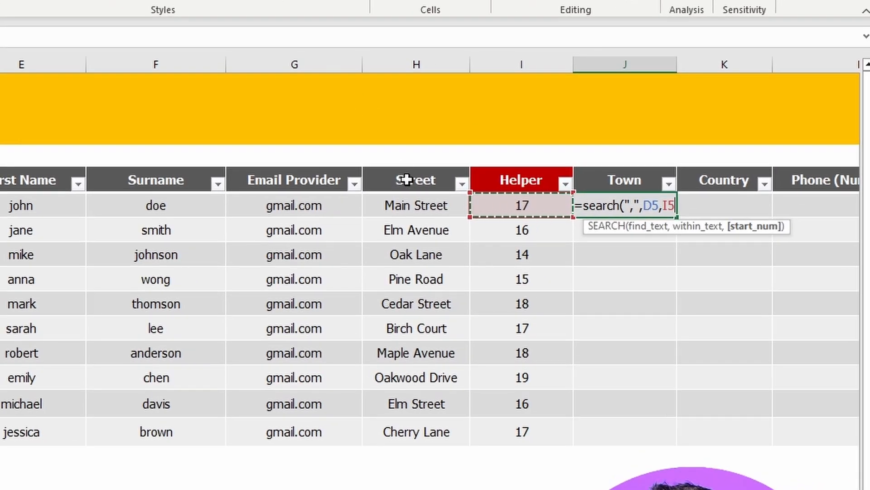
{"action": "type", "text": ")"}
{"action": "key", "text": "Return"}
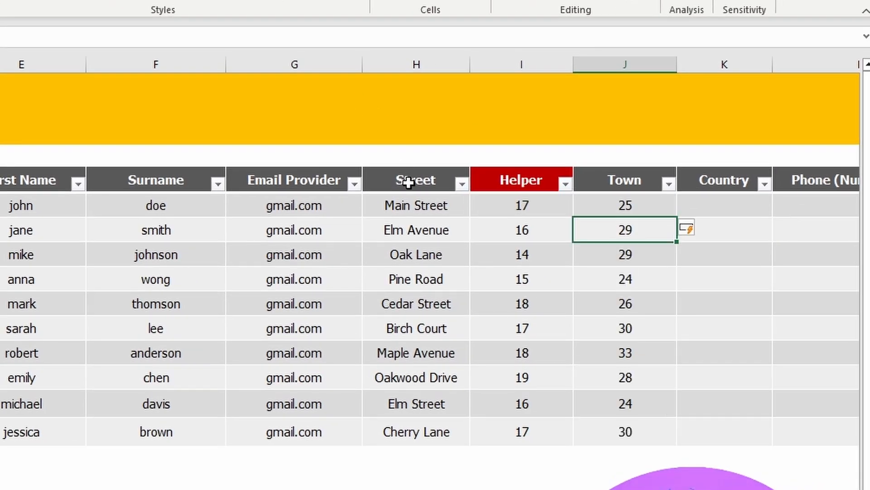
- Check the second-comma positions row by row, and compare the Start and Comma 2 formulas in the first row
{"action": "left_click", "coordinate": [634, 204]}
{"action": "left_click", "coordinate": [640, 260]}
{"action": "left_click", "coordinate": [633, 288]}
{"action": "left_click", "coordinate": [624, 327]}
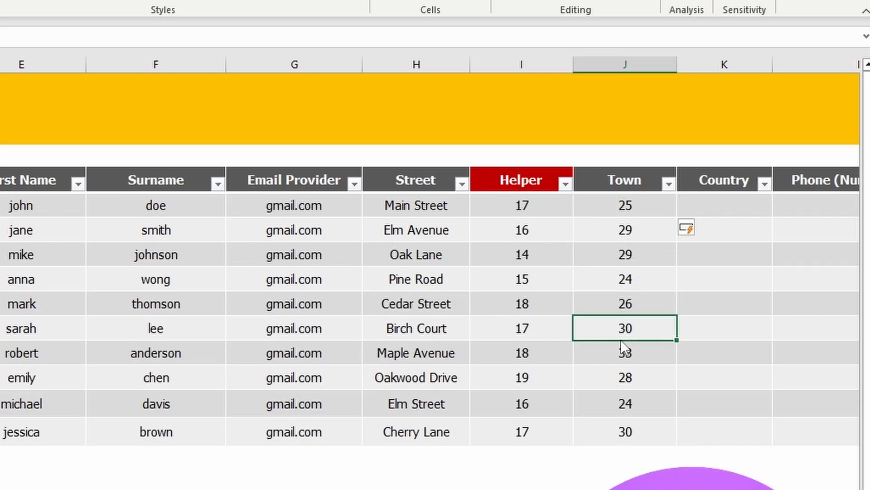
{"action": "left_click", "coordinate": [624, 356]}
{"action": "left_click", "coordinate": [624, 369]}
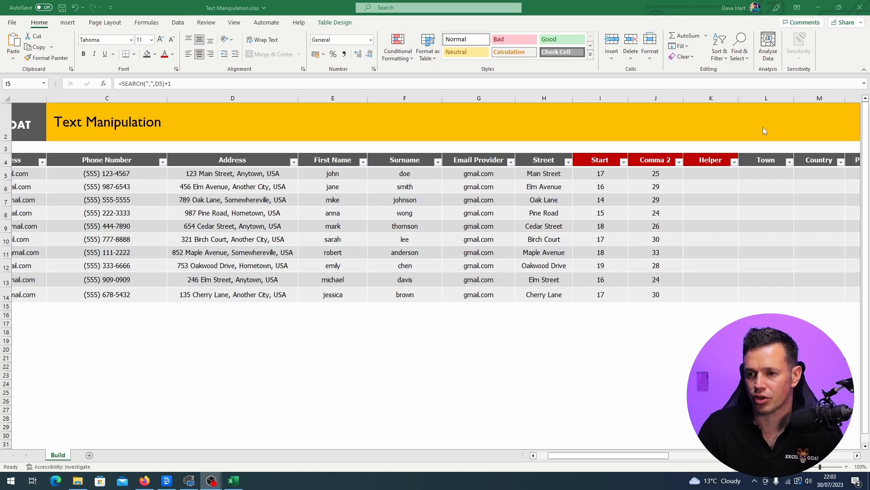
{"action": "left_click", "coordinate": [590, 171]}
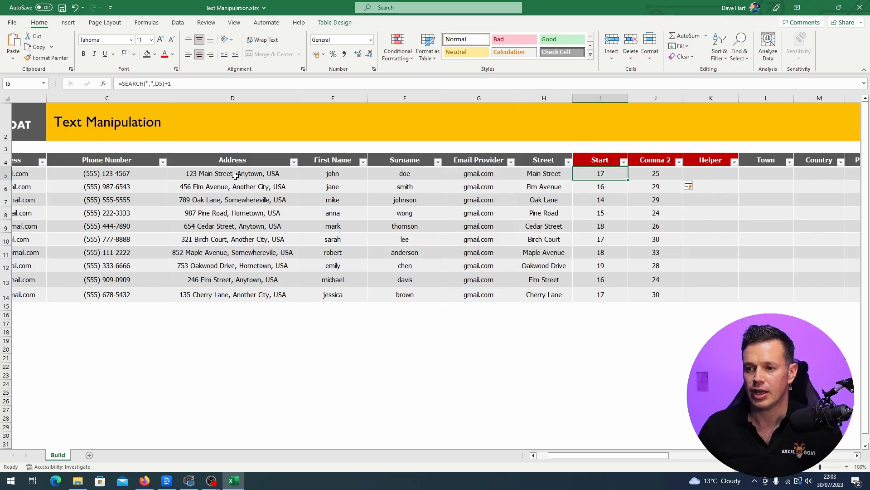
{"action": "left_click", "coordinate": [659, 173]}
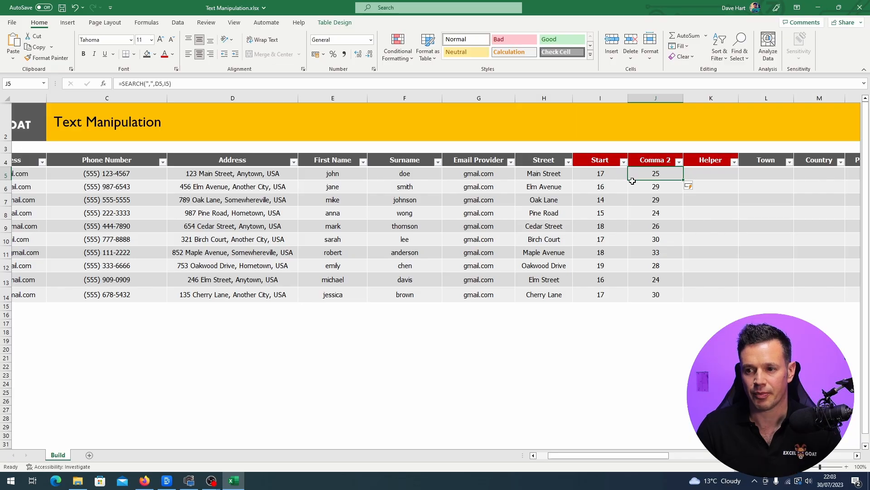
{"action": "left_click", "coordinate": [599, 176]}
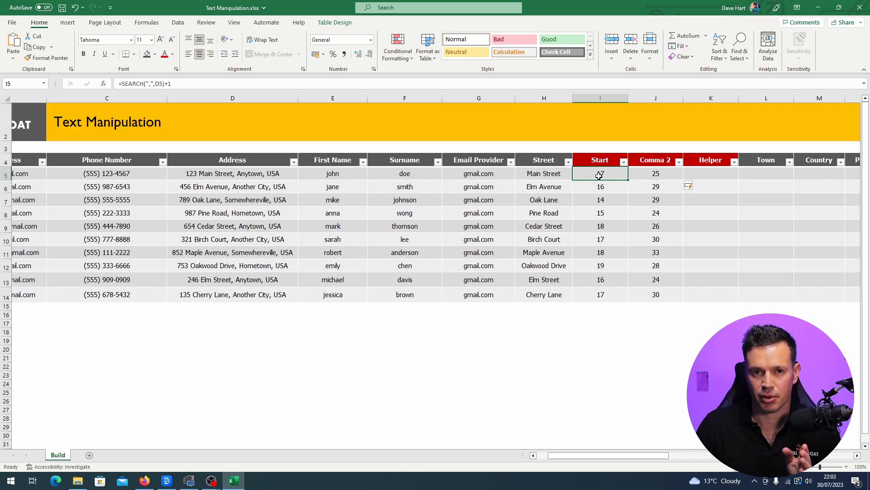
{"action": "left_click", "coordinate": [667, 175]}
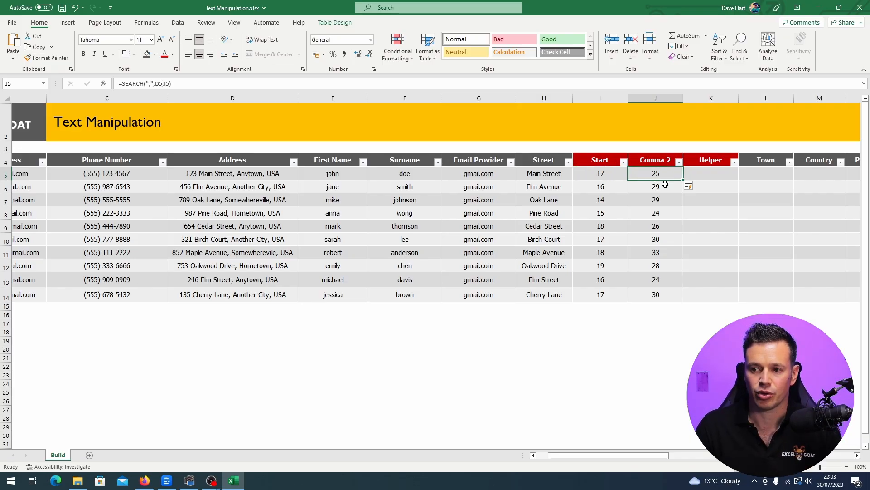
- Fill the Helper column with =J5-I5, subtracting the Start position from the Comma 2 position
{"action": "left_click", "coordinate": [701, 174]}
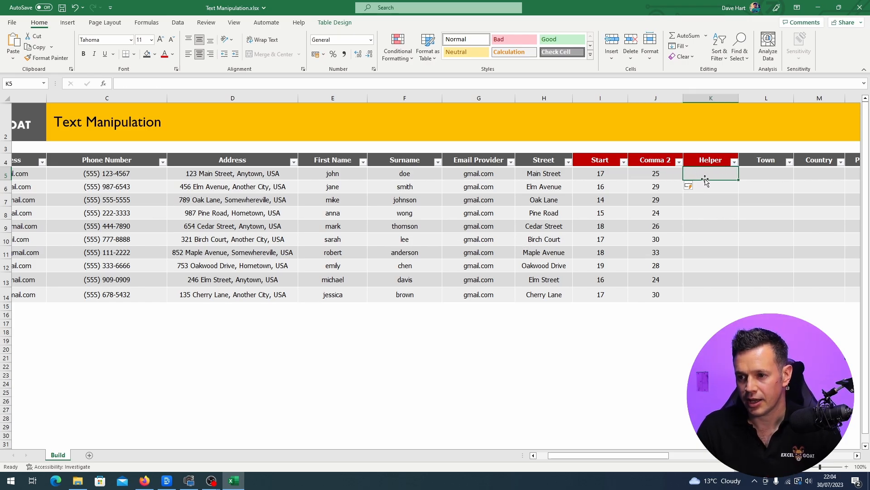
{"action": "type", "text": "="}
{"action": "left_click", "coordinate": [656, 172]}
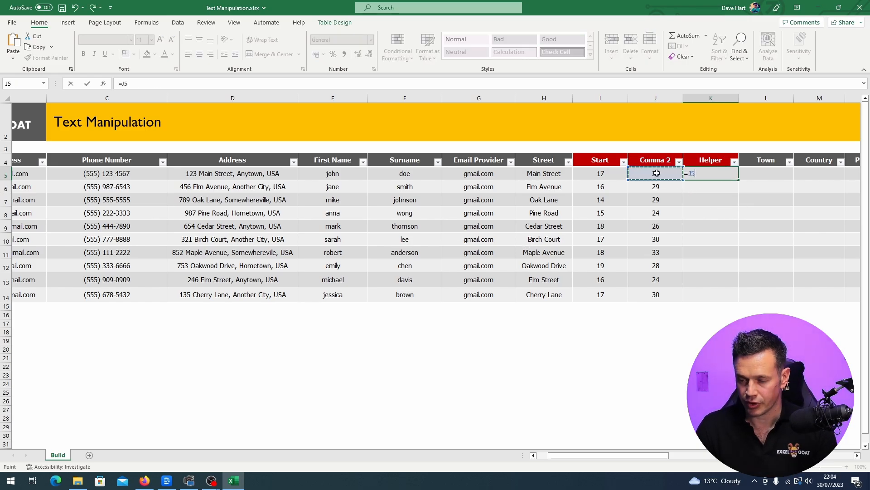
{"action": "type", "text": "-"}
{"action": "left_click", "coordinate": [602, 172]}
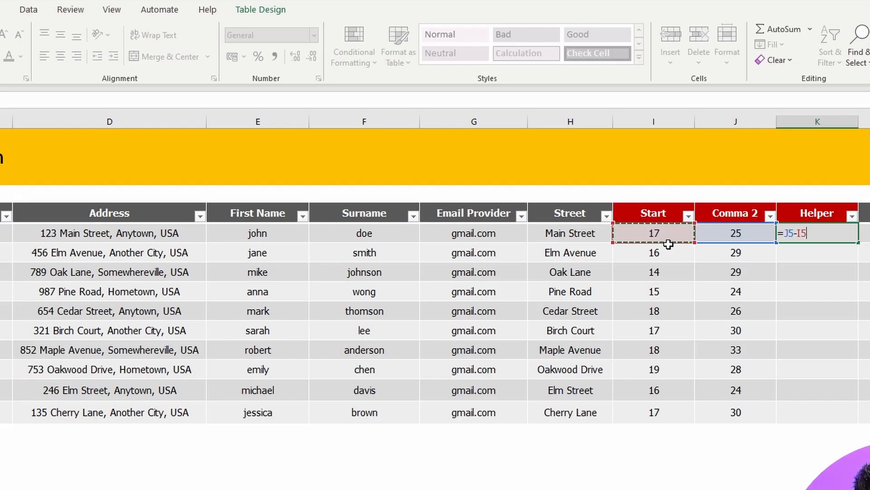
{"action": "key", "text": "Return"}
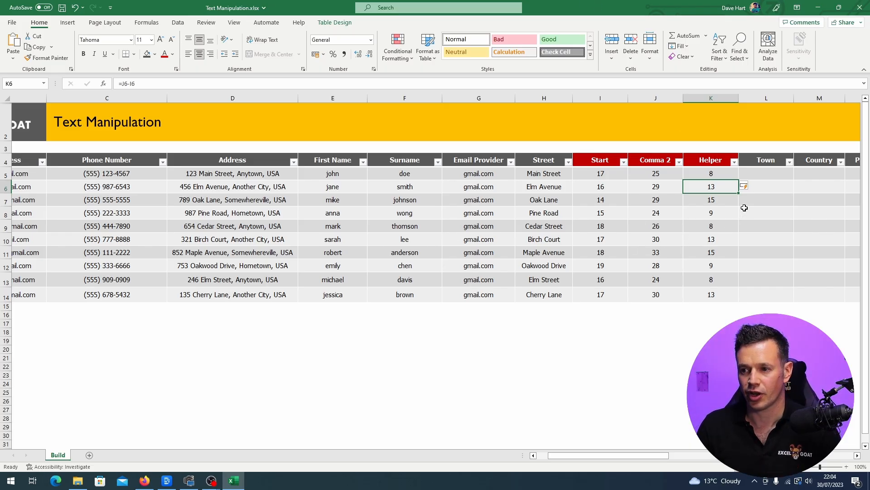
- Fill the Town column with =MID(D5,I5,K5) to extract the town from each address
{"action": "left_click", "coordinate": [767, 173]}
{"action": "type", "text": "=mi"}
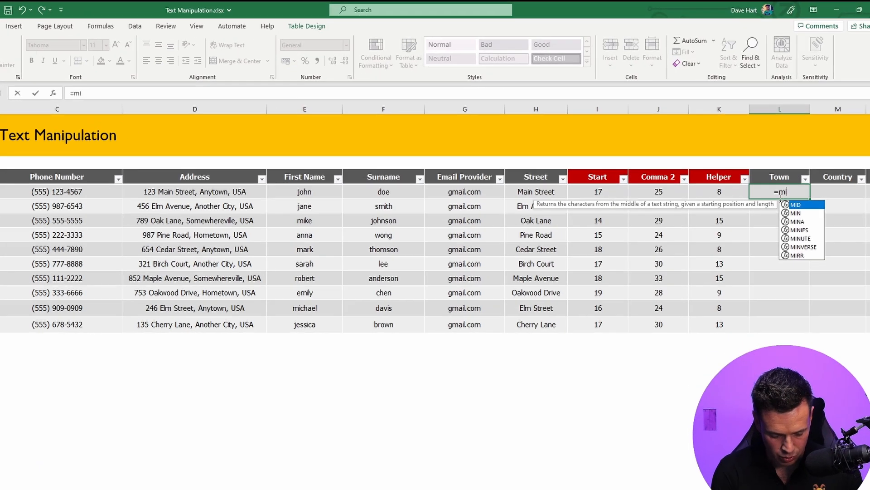
{"action": "type", "text": "d("}
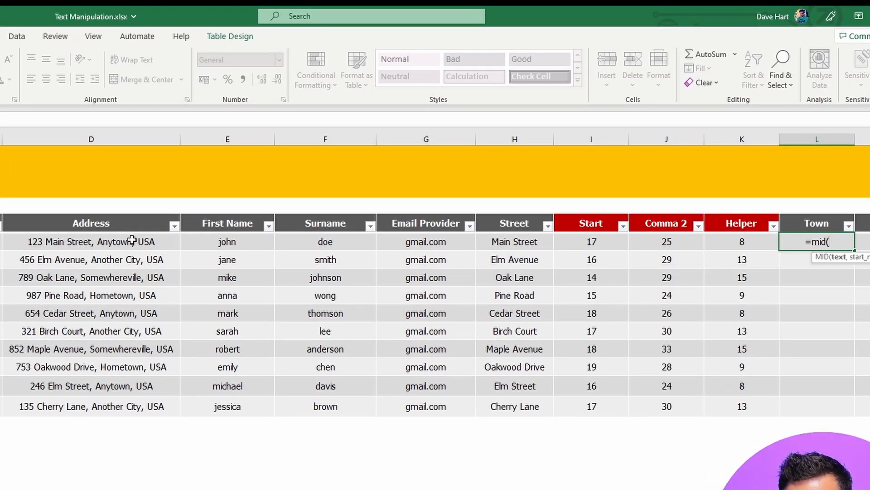
{"action": "left_click", "coordinate": [131, 240]}
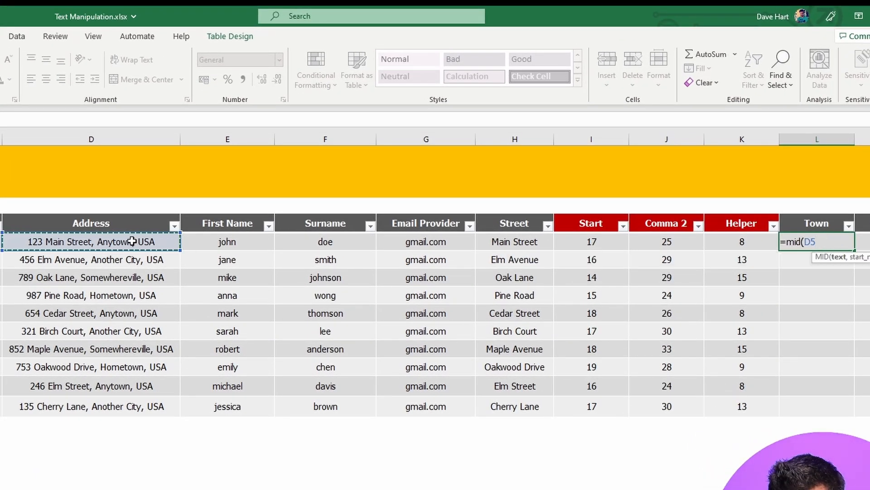
{"action": "type", "text": ","}
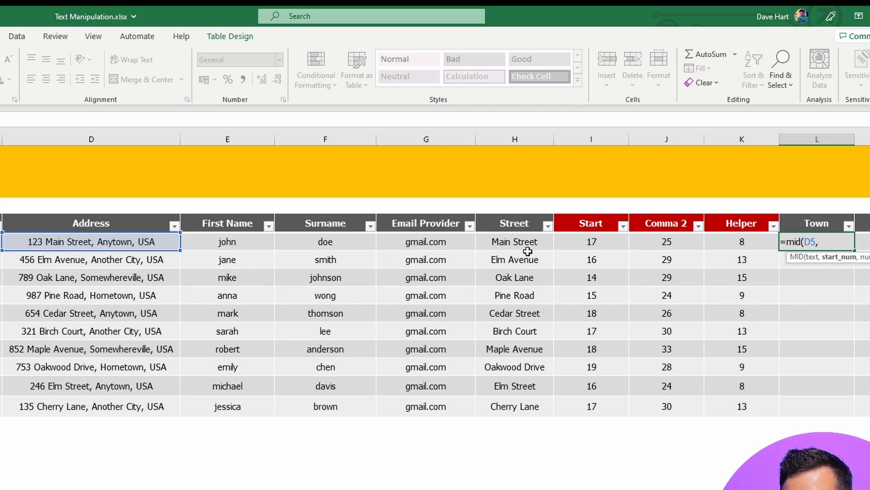
{"action": "left_click", "coordinate": [597, 242]}
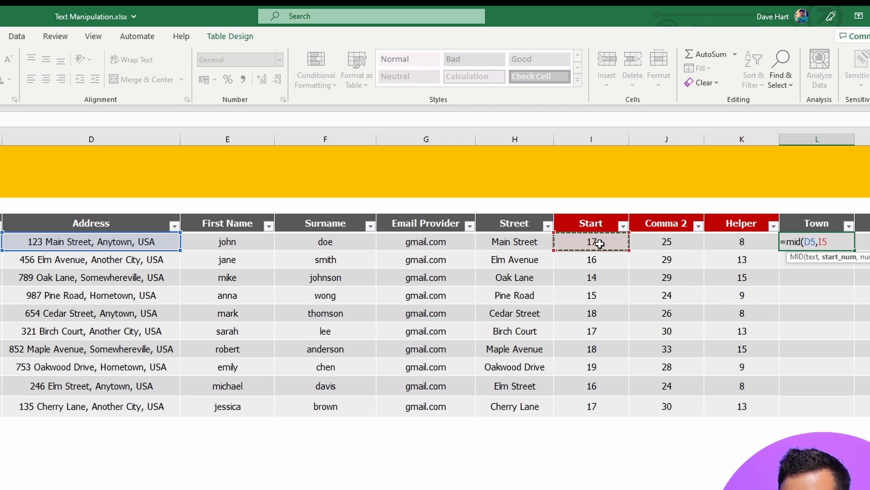
{"action": "type", "text": ","}
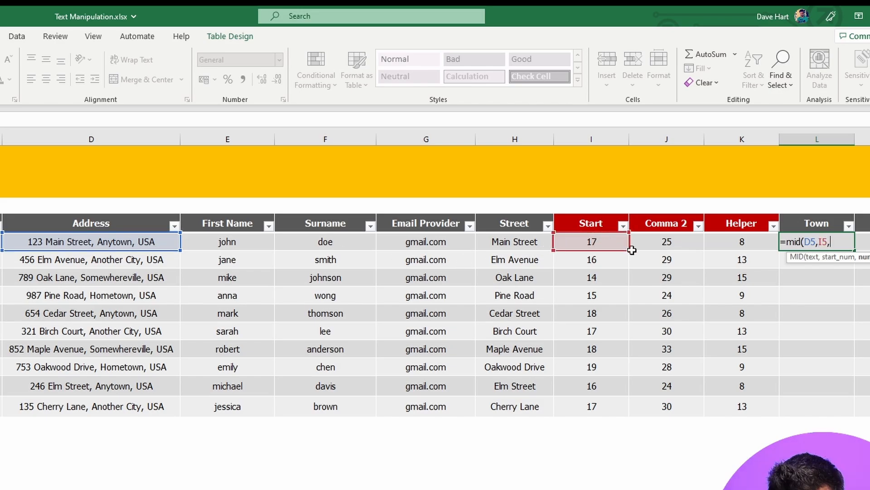
{"action": "left_click", "coordinate": [752, 242]}
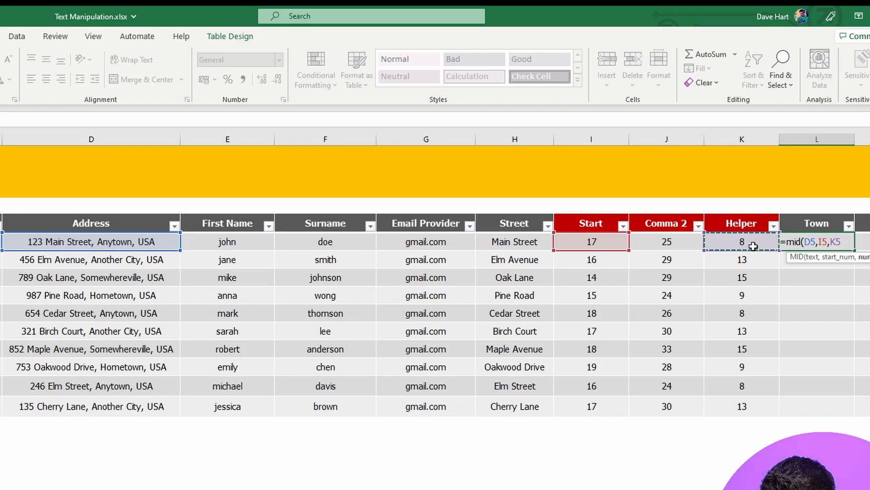
{"action": "key", "text": "Return"}
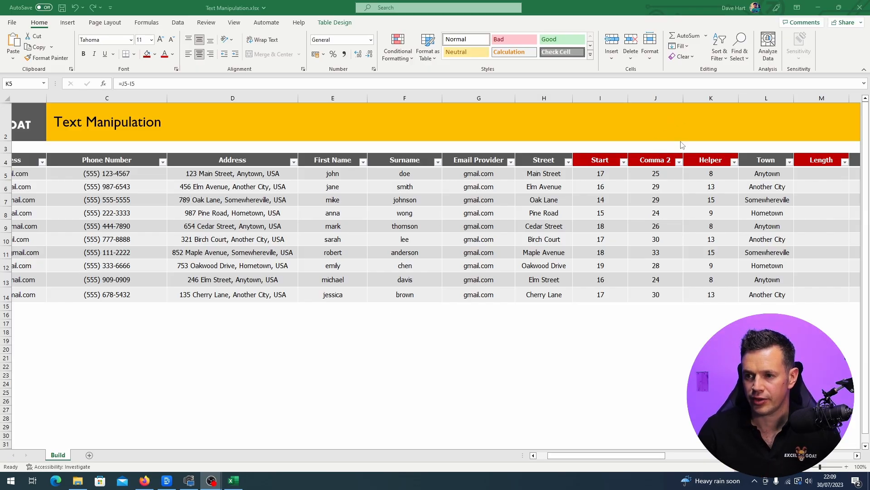
- Hide the Start, Comma 2 and Helper columns (I to K)
{"action": "left_click_drag", "start_coordinate": [725, 100], "coordinate": [610, 98]}
{"action": "right_click", "coordinate": [610, 98]}
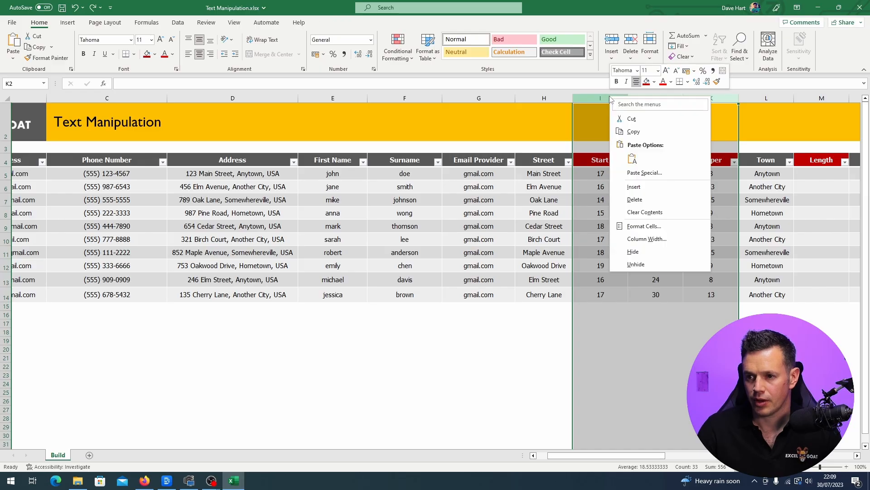
{"action": "left_click", "coordinate": [634, 251]}
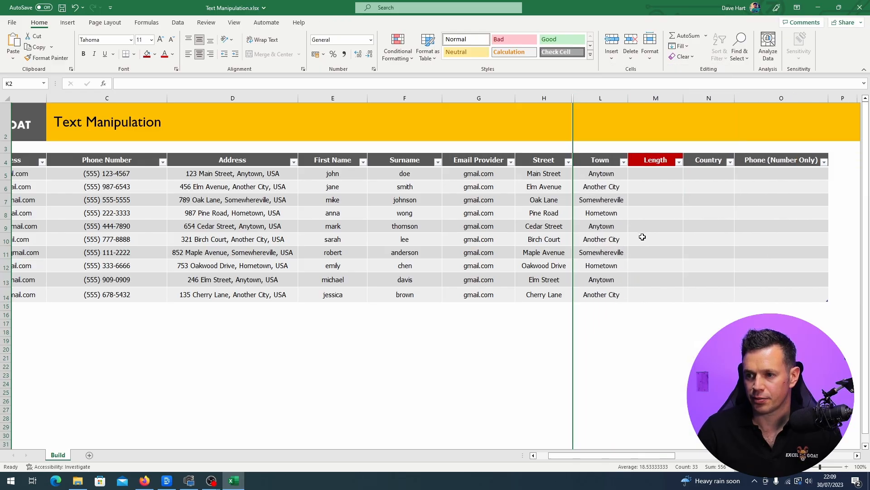
- Review the first address and its Town formula, and fill the Length column with =LEN(L5) to count the characters in each town
{"action": "left_click", "coordinate": [610, 174]}
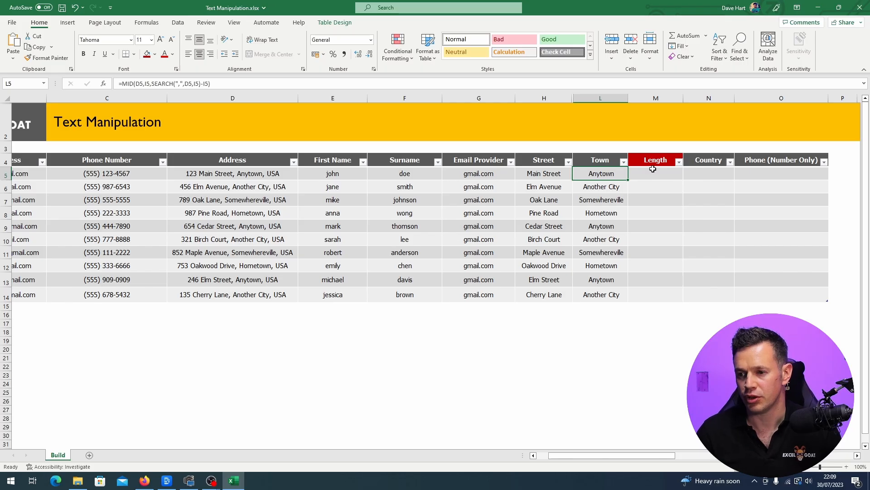
{"action": "left_click", "coordinate": [653, 169]}
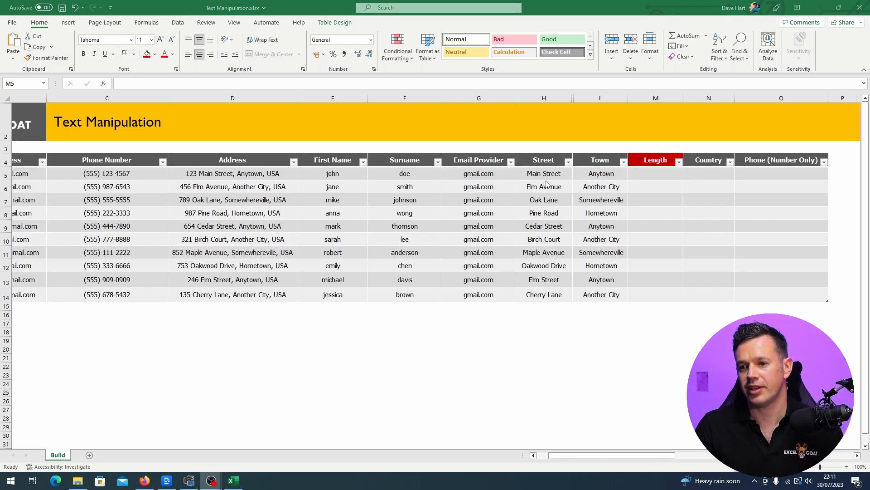
{"action": "left_click", "coordinate": [233, 174]}
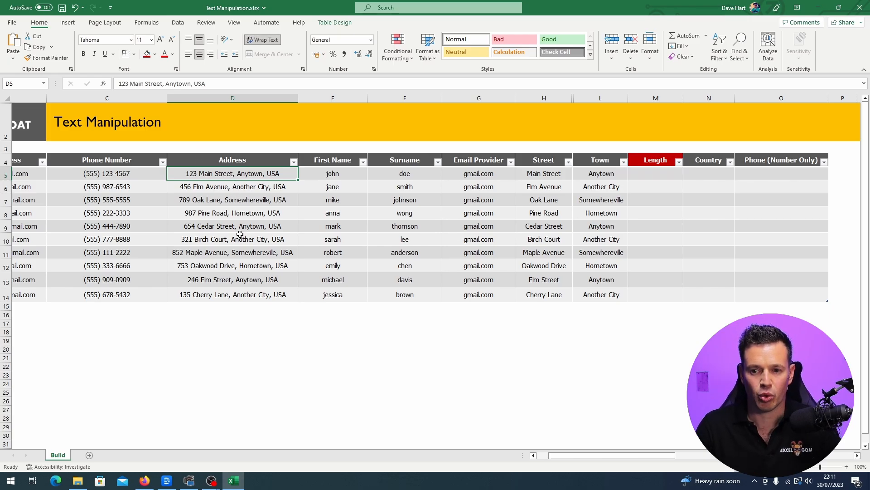
{"action": "left_click", "coordinate": [595, 176]}
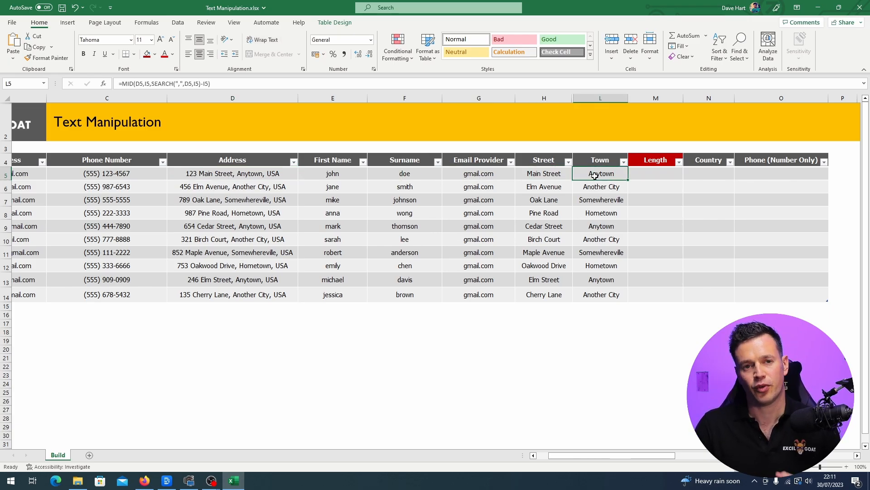
{"action": "left_click", "coordinate": [652, 173]}
{"action": "type", "text": "=le"}
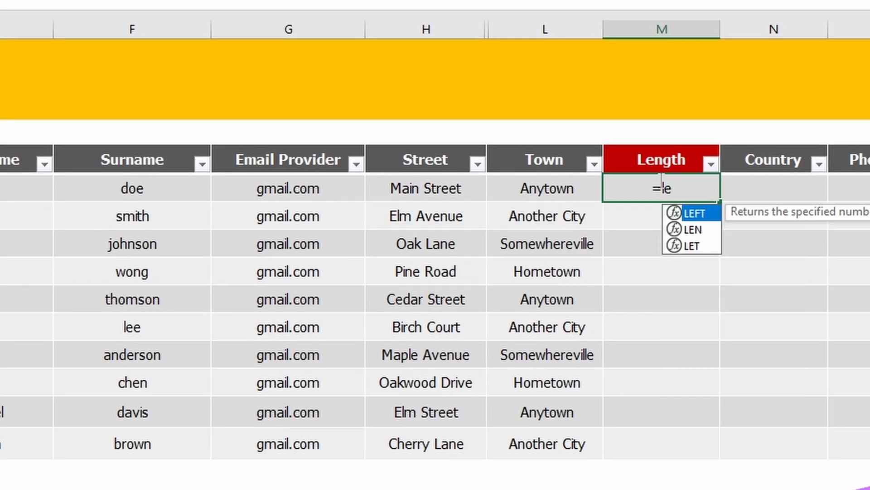
{"action": "type", "text": "n("}
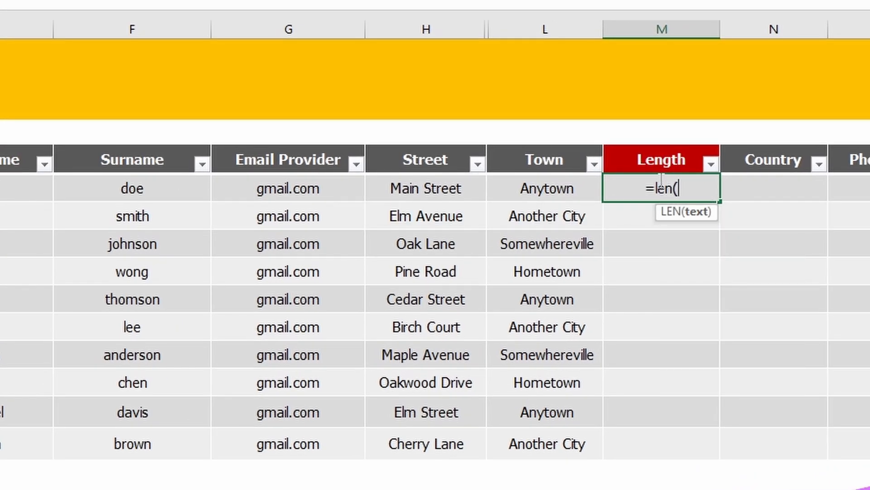
{"action": "left_click", "coordinate": [526, 194]}
{"action": "type", "text": ")"}
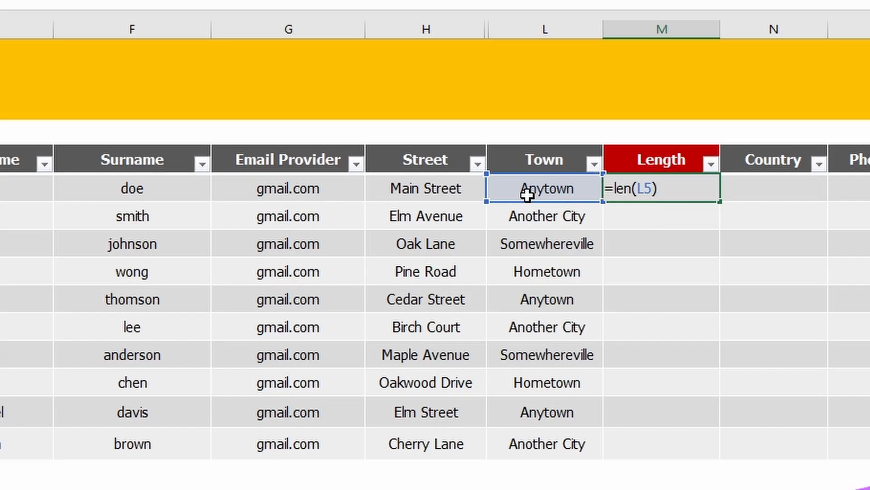
{"action": "key", "text": "Return"}
- Replace the Length column's formula with =TRIM(L5) to strip surplus spaces from each town
{"action": "left_click", "coordinate": [680, 188]}
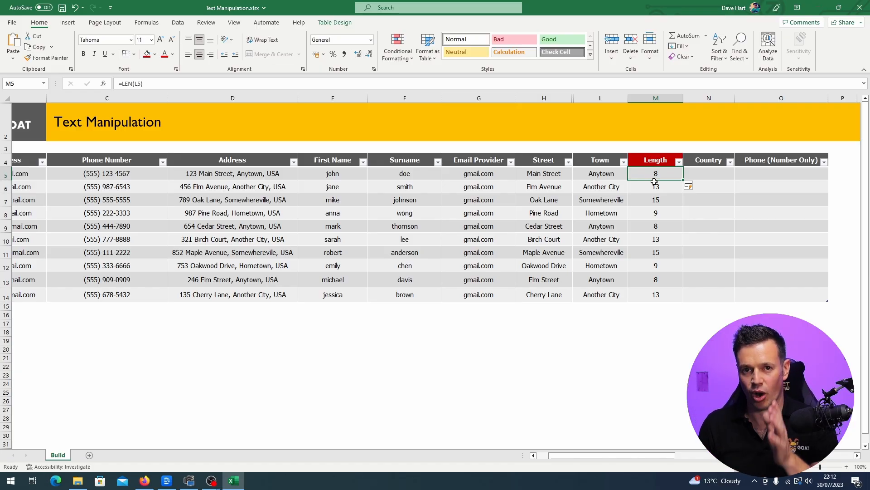
{"action": "type", "text": "=trim("}
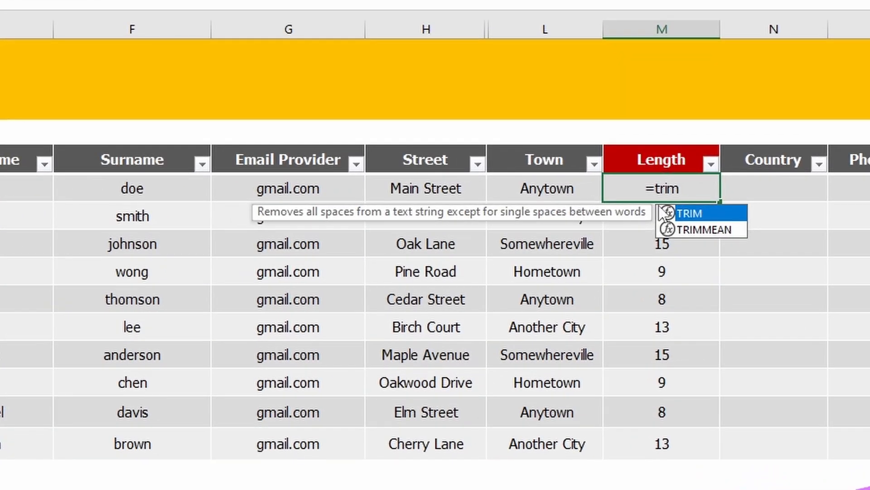
{"action": "left_click", "coordinate": [558, 186]}
{"action": "key", "text": "Return"}
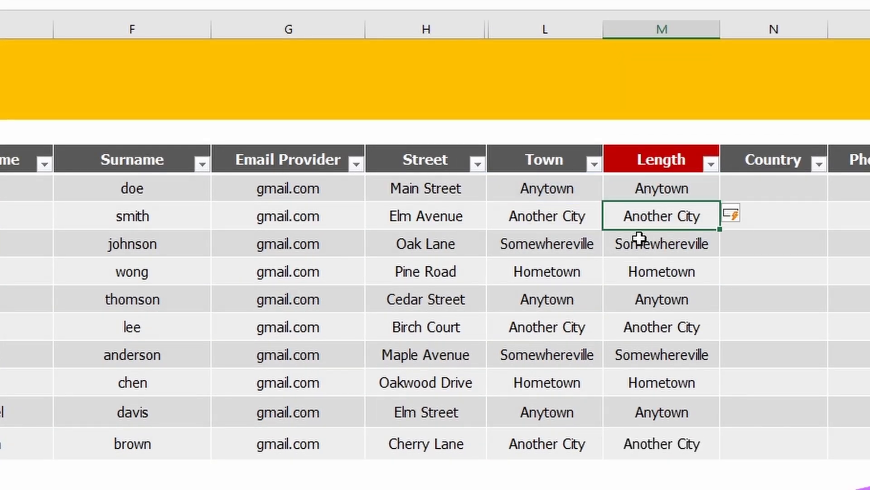
- Insert two blank table columns between Length and Country
{"action": "left_click_drag", "start_coordinate": [793, 29], "coordinate": [869, 29]}
{"action": "right_click", "coordinate": [758, 101]}
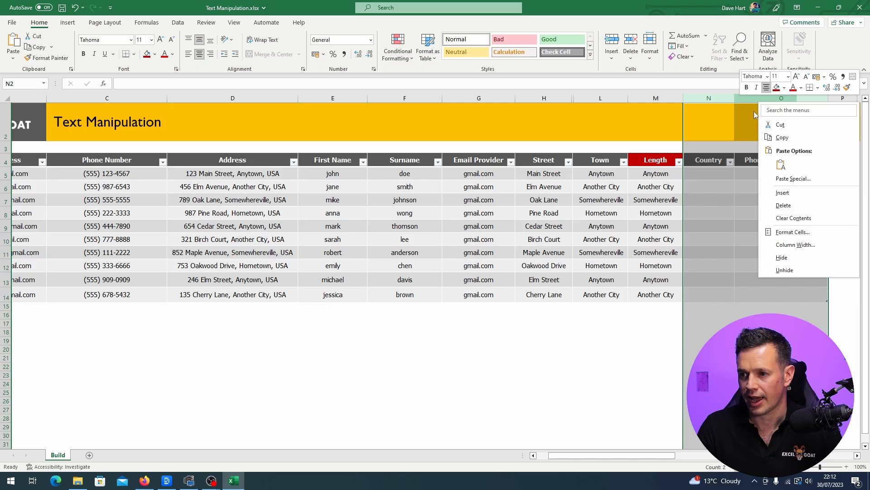
{"action": "left_click", "coordinate": [783, 192]}
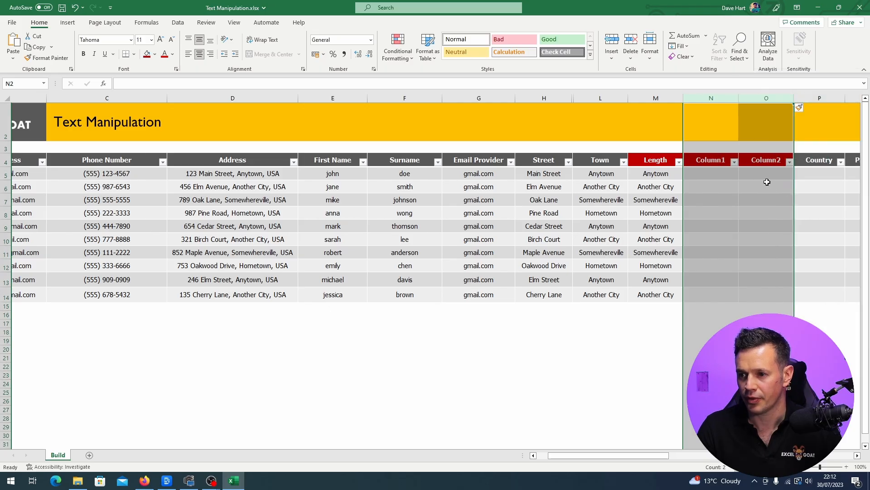
- Fill Column1 with =LEN(L5) to count the characters in each Town entry
{"action": "left_click", "coordinate": [710, 160]}
{"action": "left_click", "coordinate": [714, 172]}
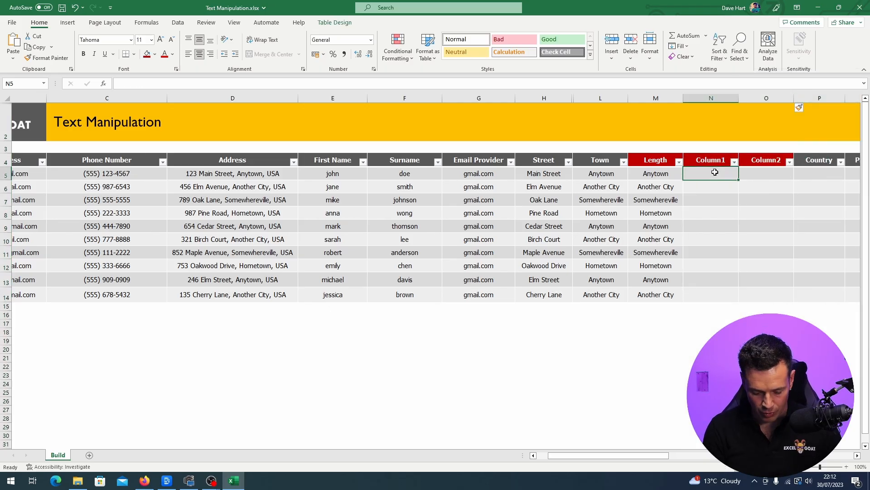
{"action": "type", "text": "=len("}
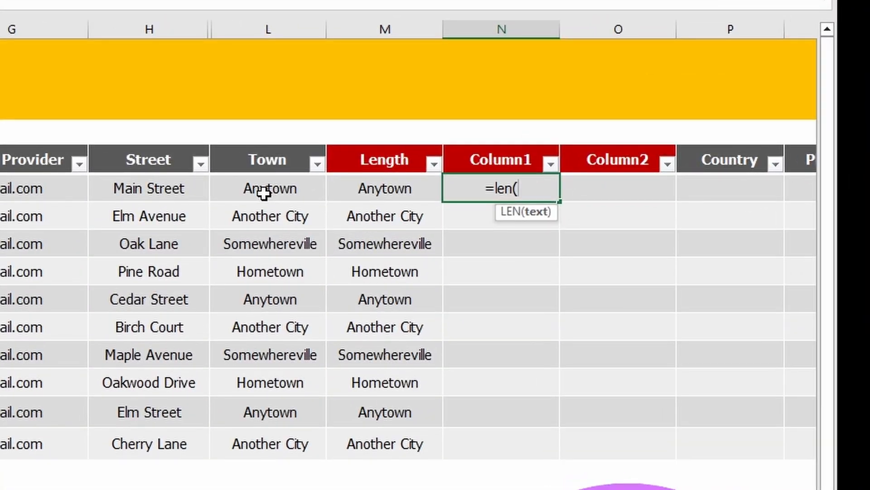
{"action": "left_click", "coordinate": [605, 174]}
{"action": "key", "text": "Return"}
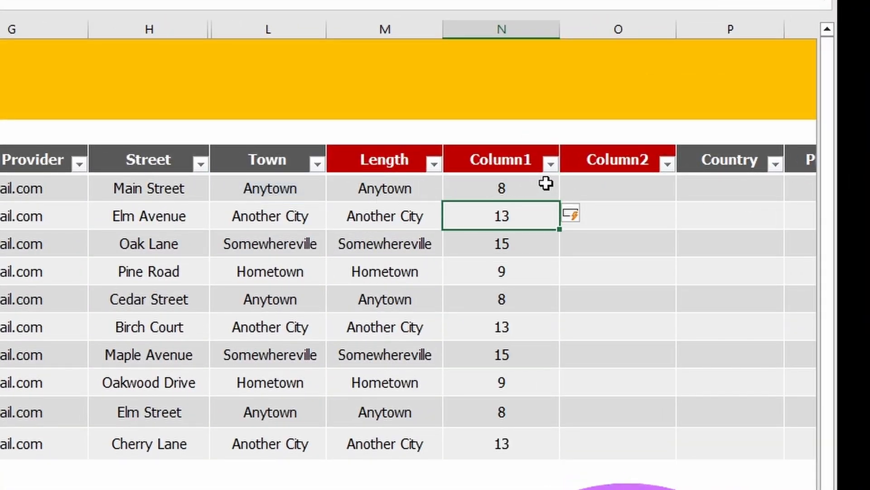
- Fill Column2 with =LEN(M5) to count the characters in each trimmed town
{"action": "left_click", "coordinate": [539, 186]}
{"action": "left_click", "coordinate": [582, 184]}
{"action": "type", "text": "=len("}
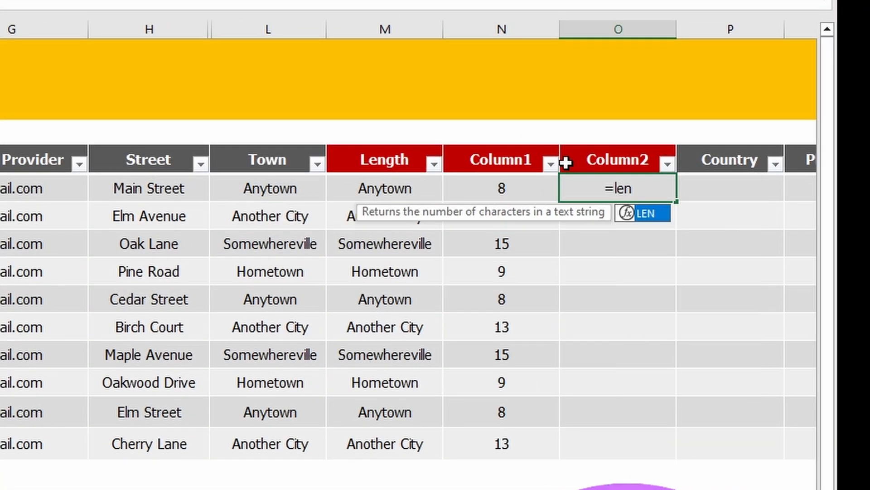
{"action": "left_click", "coordinate": [381, 193]}
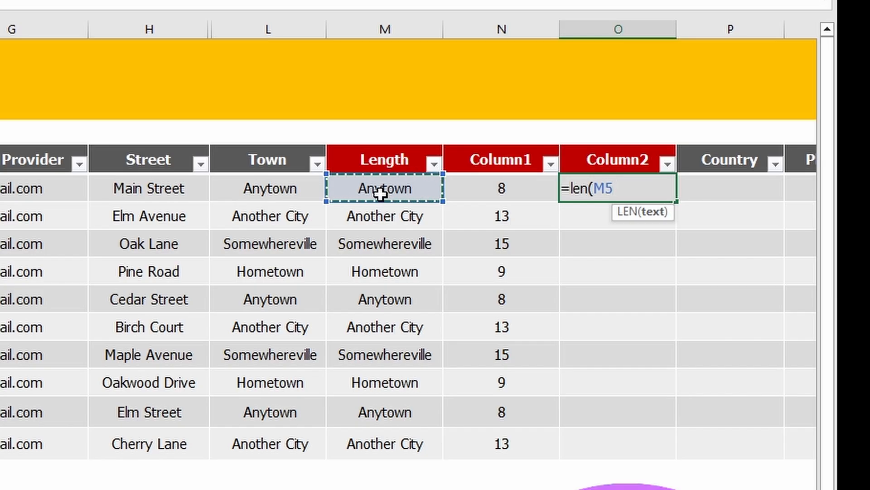
{"action": "type", "text": ")"}
{"action": "key", "text": "Return"}
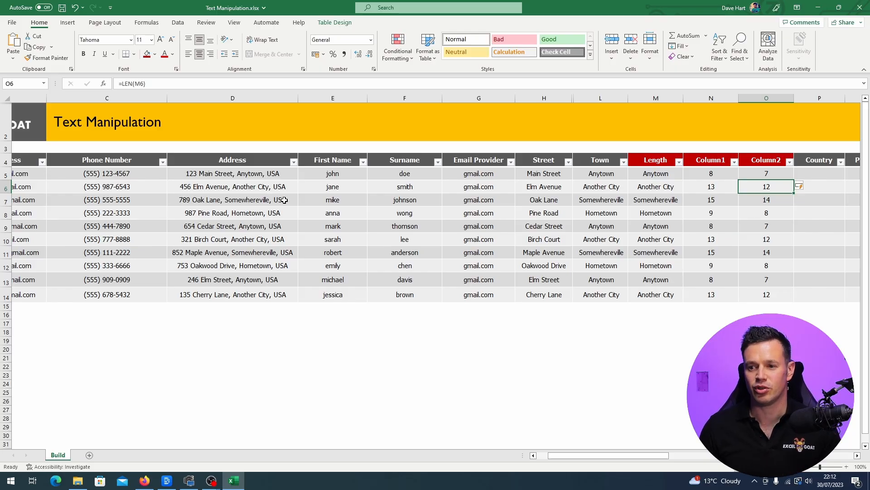
- Add four extra spaces after the town name in the first address (D5), and compare the row's Column1 and Column2 lengths
{"action": "left_click", "coordinate": [261, 174]}
{"action": "left_click", "coordinate": [205, 84]}
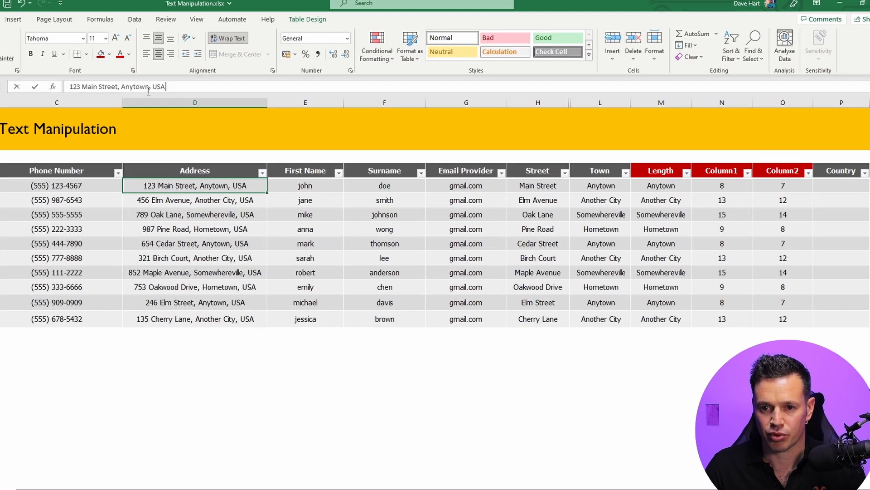
{"action": "left_click", "coordinate": [148, 87]}
{"action": "key", "text": "Return"}
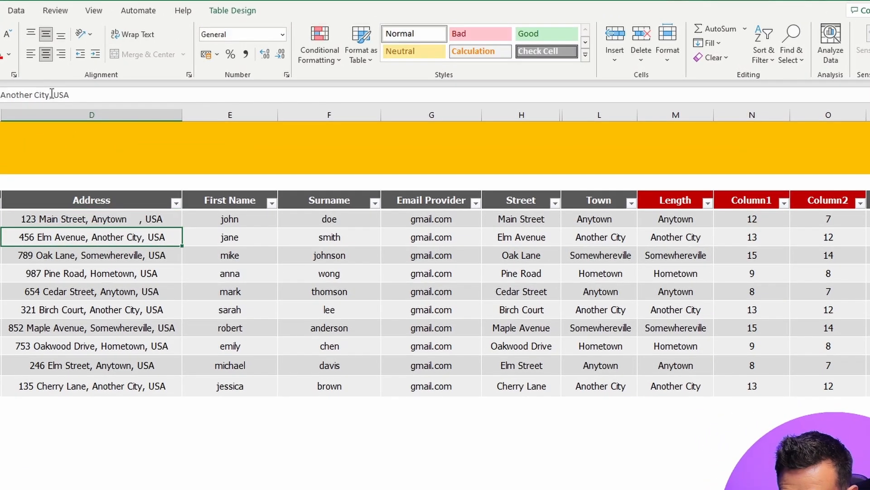
{"action": "left_click", "coordinate": [764, 219]}
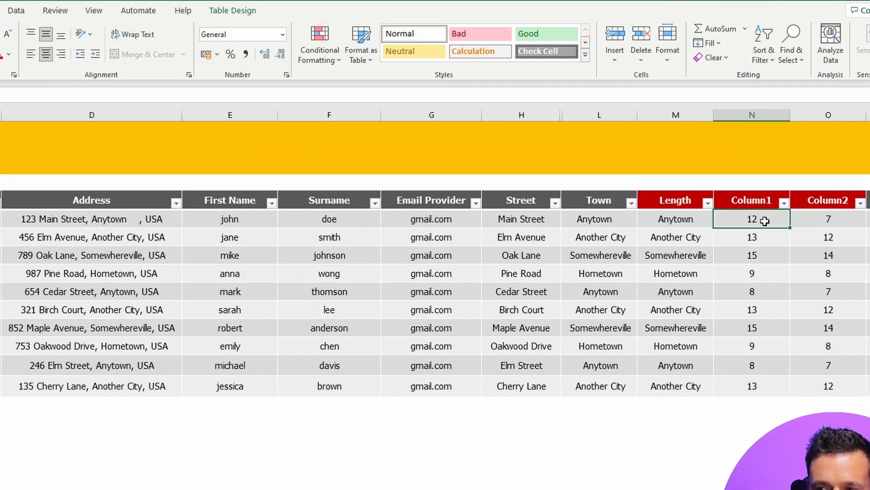
{"action": "left_click", "coordinate": [826, 220]}
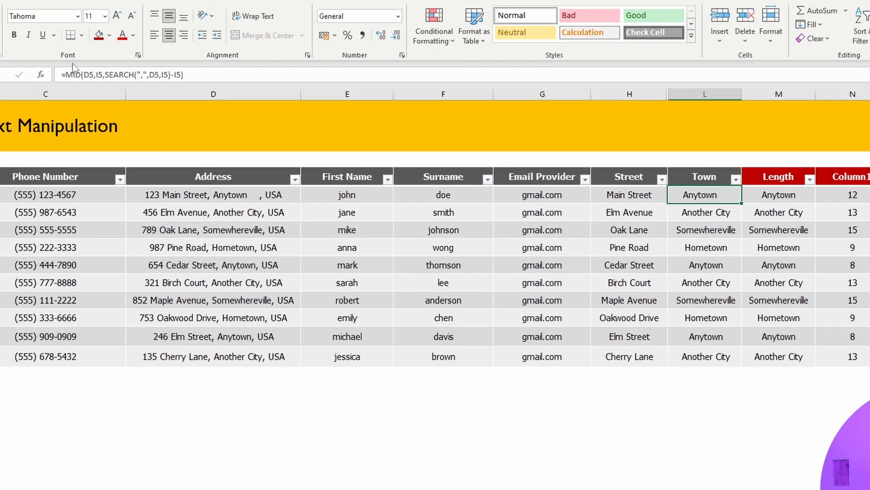
- Wrap the Town formula in TRIM so the column uses =TRIM(MID(D5,I5,SEARCH(",",D5,I5)-I5))
{"action": "left_click", "coordinate": [121, 83]}
{"action": "left_click", "coordinate": [17, 66]}
{"action": "type", "text": "TRIM"}
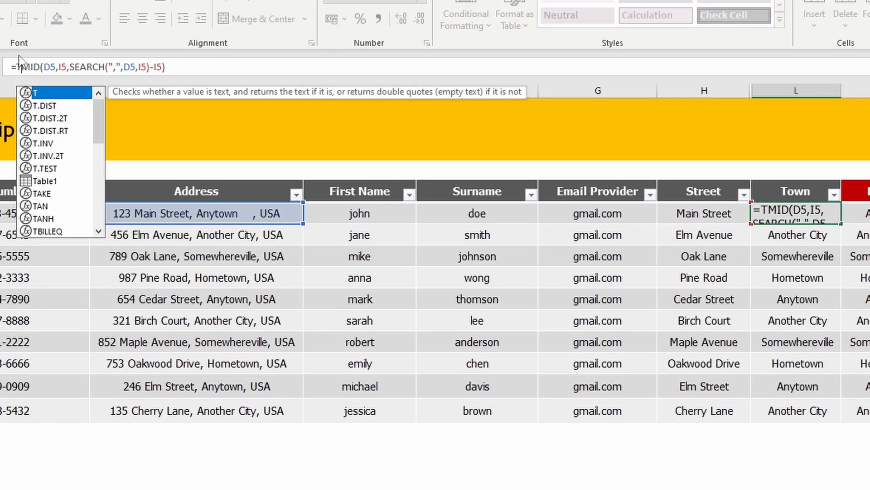
{"action": "type", "text": "("}
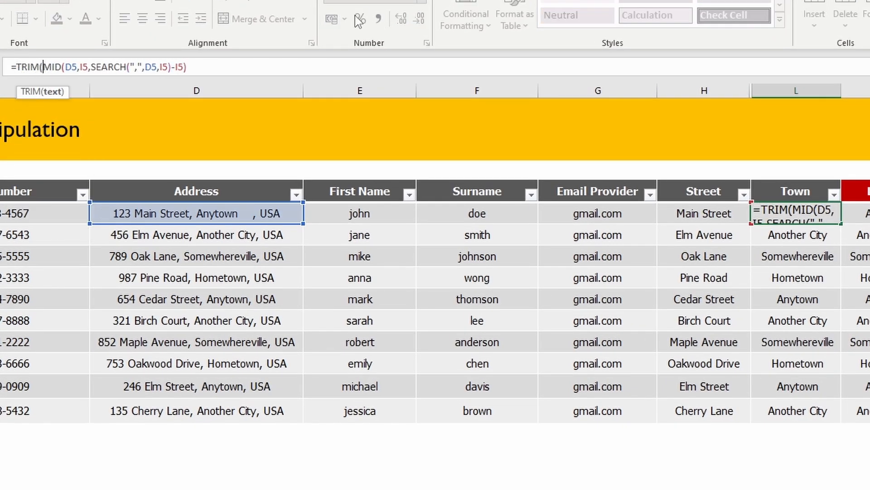
{"action": "left_click", "coordinate": [235, 65]}
{"action": "type", "text": ")"}
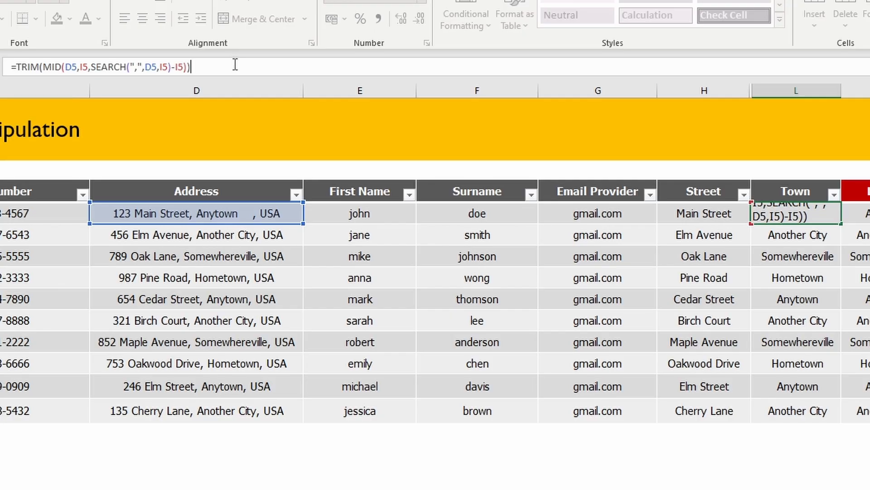
{"action": "key", "text": "Return"}
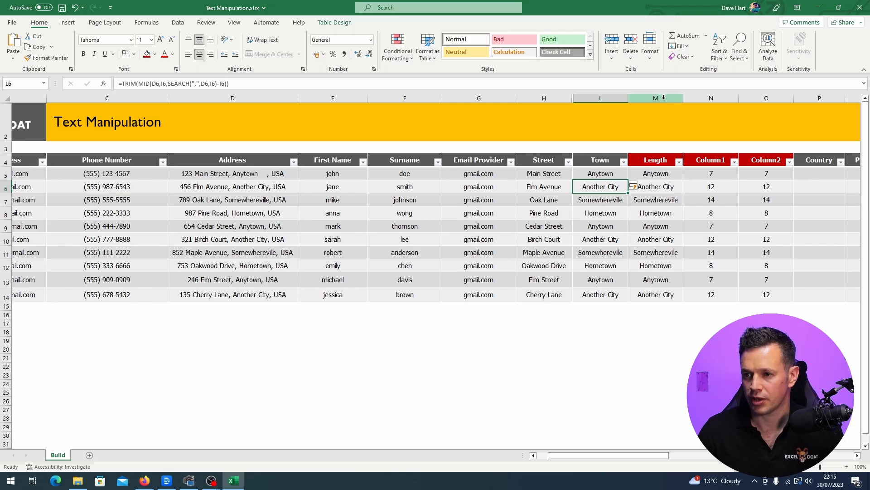
- Delete the Length, Column1 and Column2 columns (M to O) and check the first Town formula and its address
{"action": "left_click_drag", "start_coordinate": [656, 98], "coordinate": [756, 101]}
{"action": "right_click", "coordinate": [755, 102]}
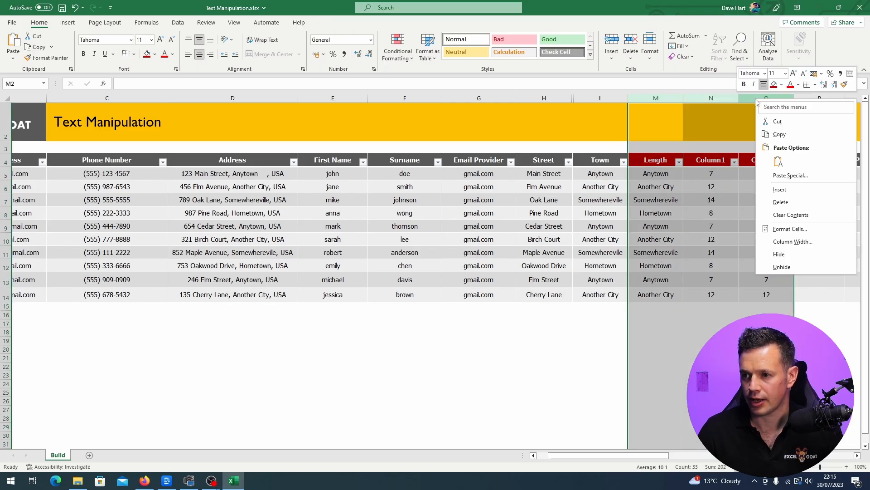
{"action": "left_click", "coordinate": [781, 202]}
{"action": "left_click", "coordinate": [602, 173]}
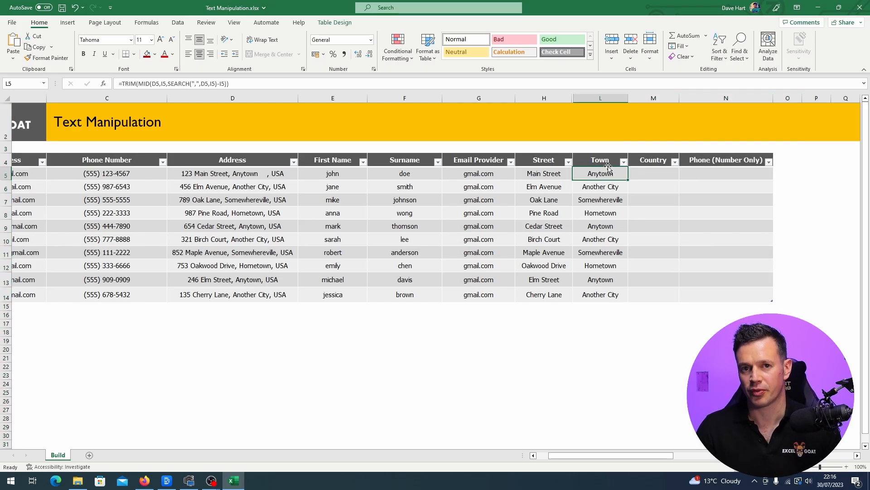
{"action": "left_click", "coordinate": [251, 175]}
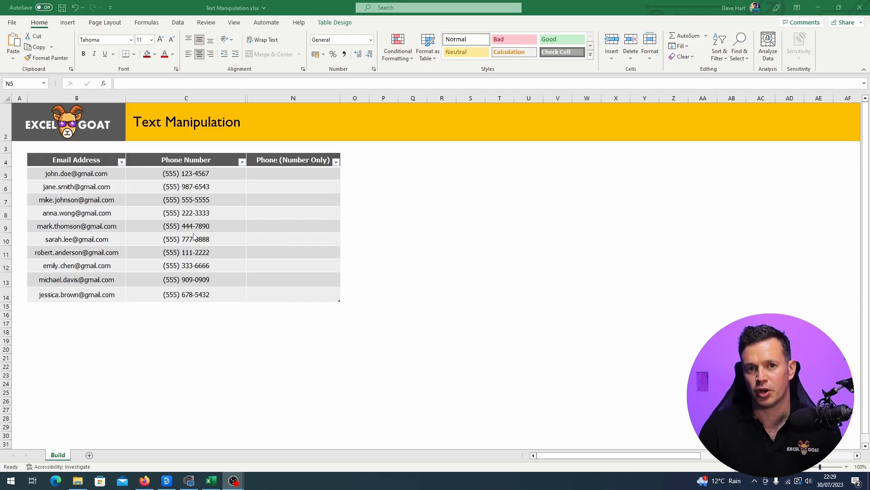
- Fill the Phone (Number Only) column with =MID(C5,2,3) to extract the area code from each phone number
{"action": "left_click", "coordinate": [281, 177]}
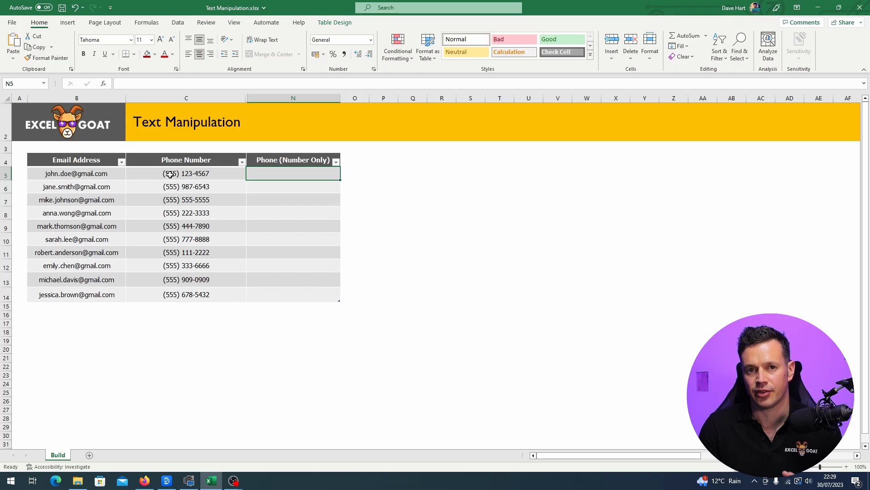
{"action": "type", "text": "=mid("}
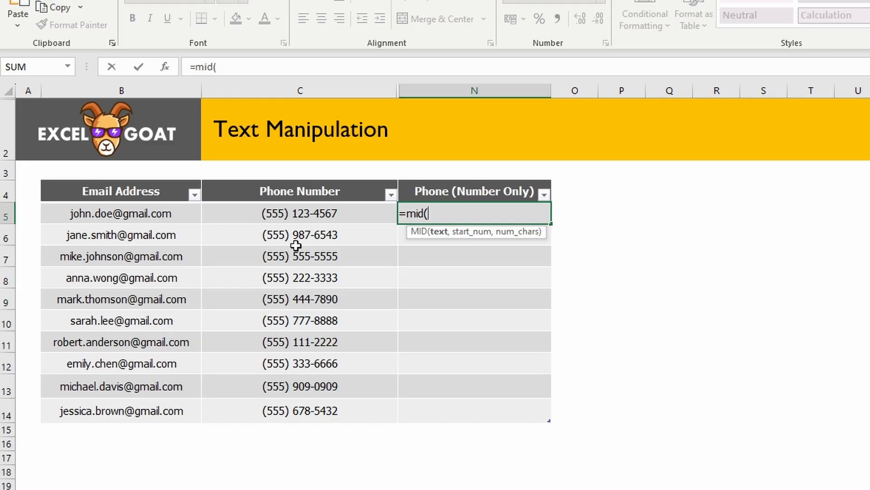
{"action": "left_click", "coordinate": [322, 216]}
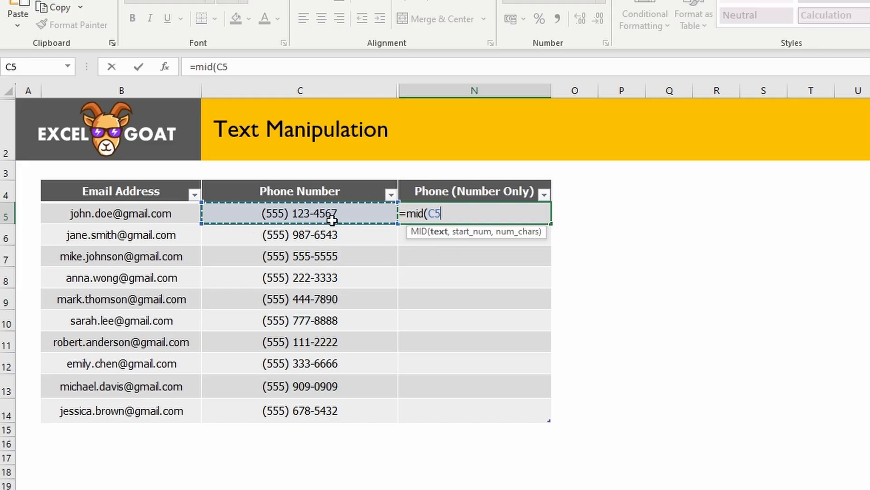
{"action": "type", "text": ","}
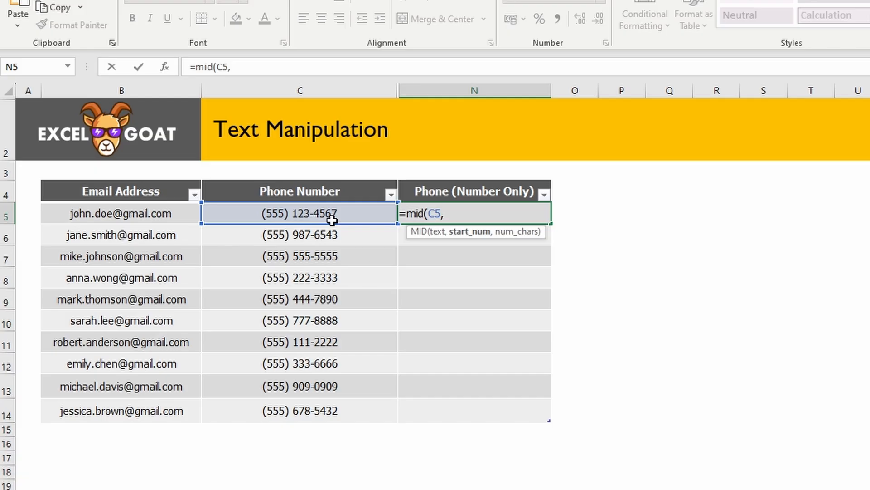
{"action": "type", "text": "2,"}
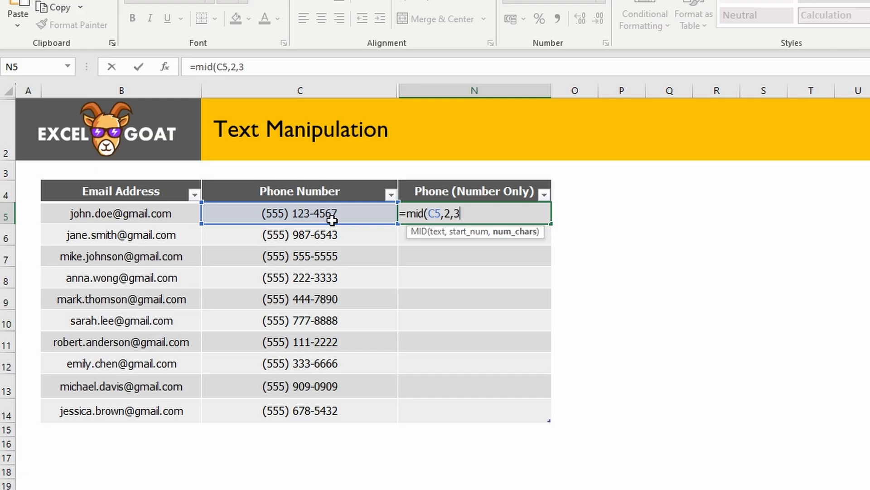
{"action": "type", "text": "3)"}
{"action": "key", "text": "Return"}
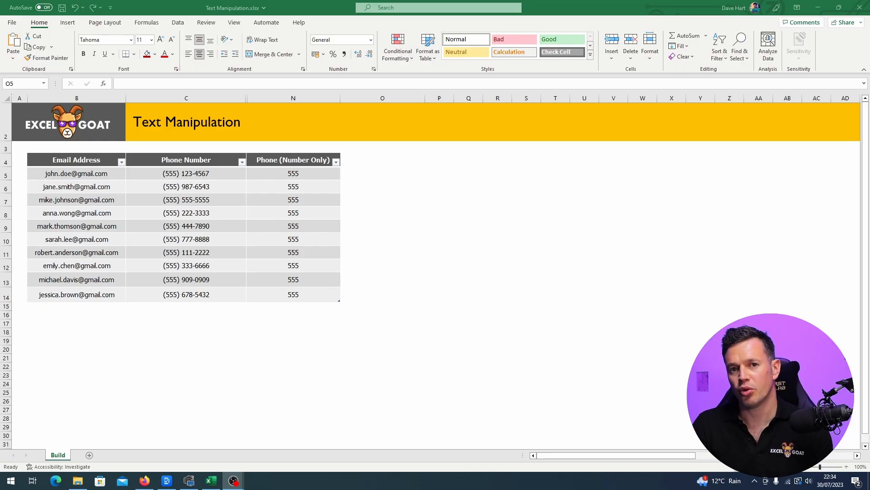
- Fill a new column beside Phone (Number Only) with =SEARCH(" ",C5) to find the space in each phone number
{"action": "left_click", "coordinate": [375, 173]}
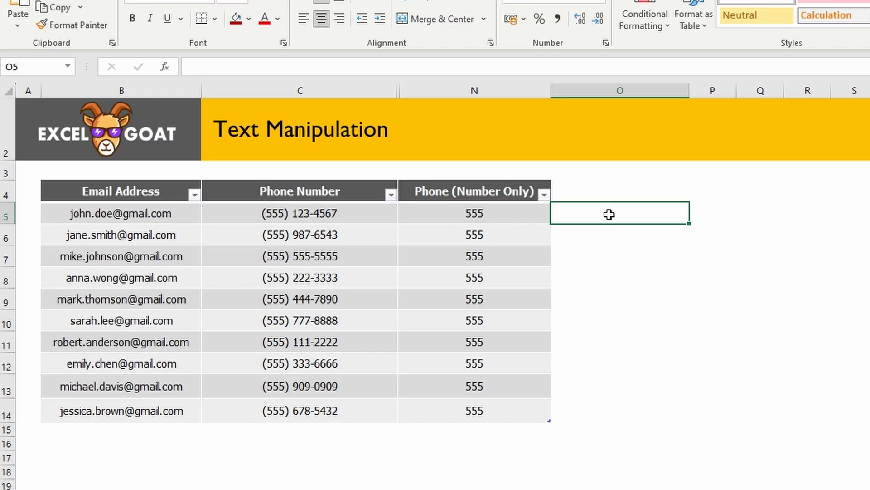
{"action": "type", "text": "=s"}
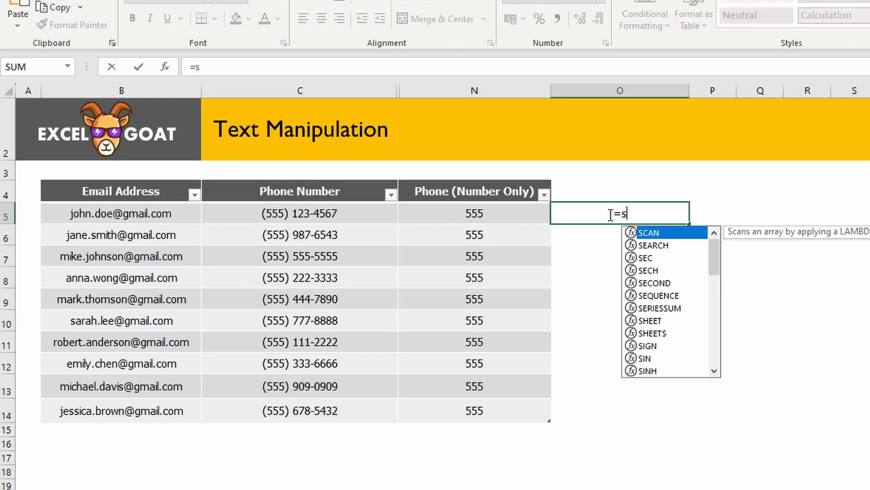
{"action": "type", "text": "earch("}
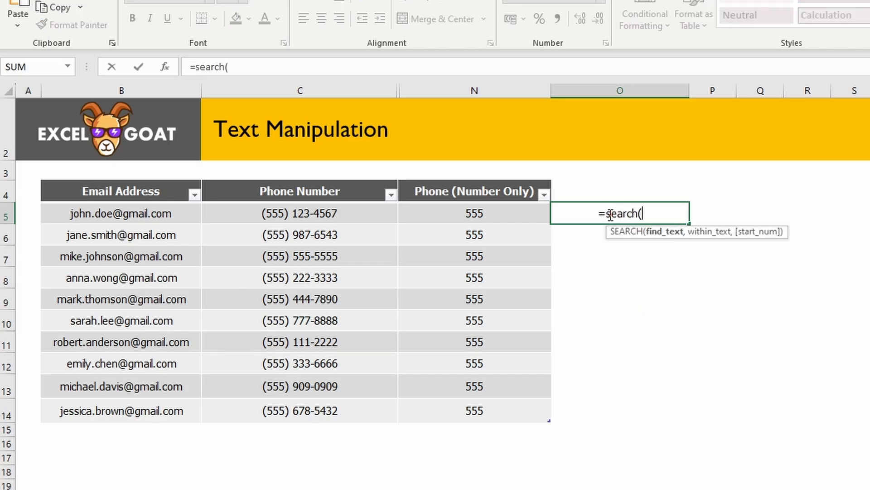
{"action": "type", "text": "\""}
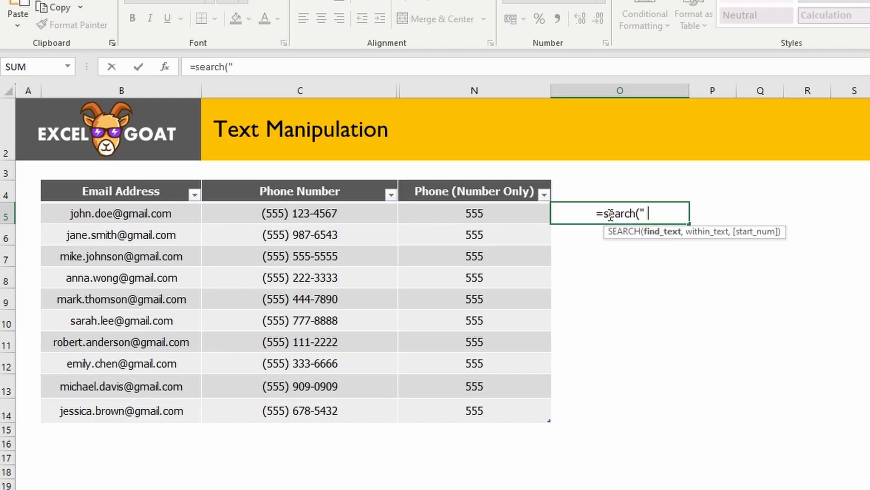
{"action": "type", "text": " \","}
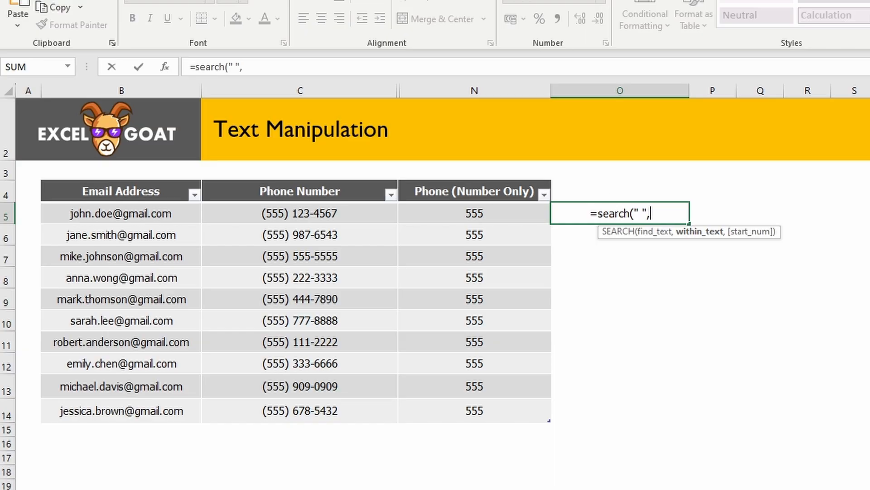
{"action": "left_click", "coordinate": [347, 211]}
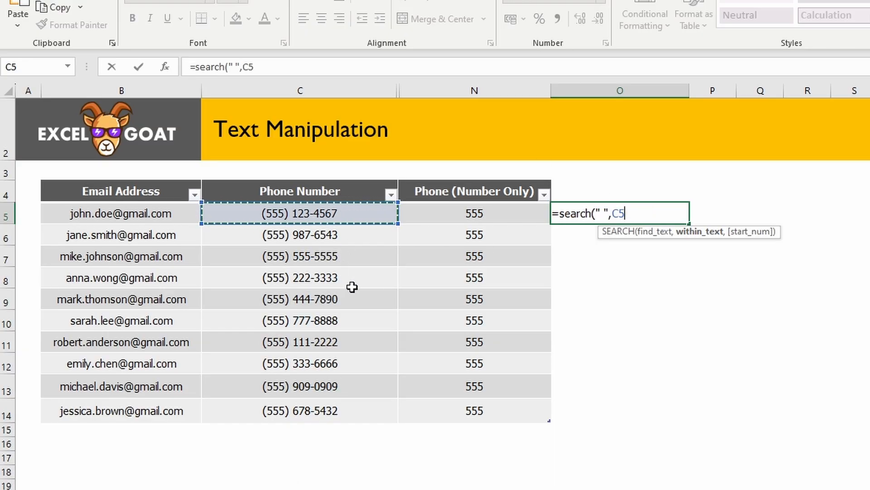
{"action": "type", "text": ")"}
{"action": "key", "text": "Return"}
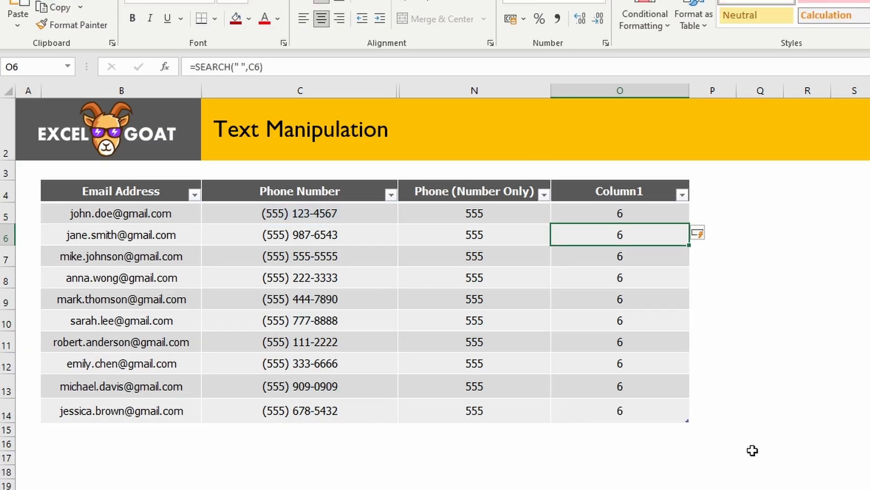
- Add 1 to the space-position formula so Column1 uses =SEARCH(" ",C5)+1
{"action": "left_click", "coordinate": [635, 206]}
{"action": "left_click", "coordinate": [396, 71]}
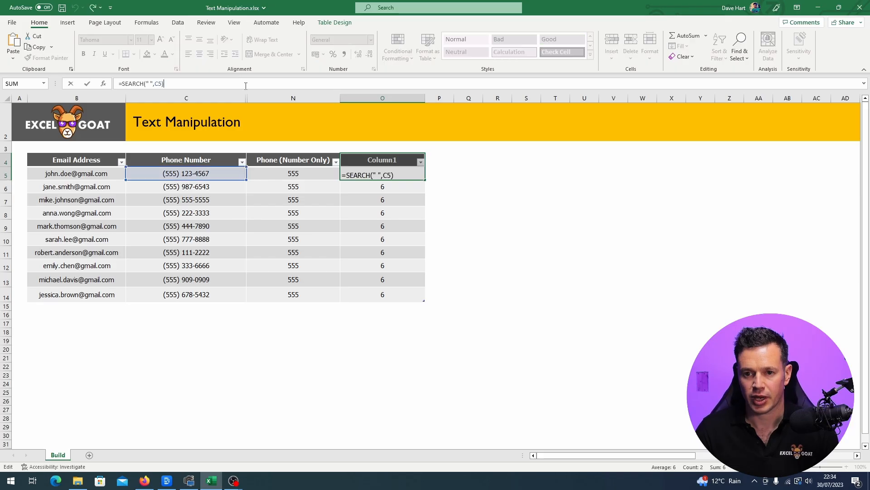
{"action": "type", "text": "+1"}
{"action": "key", "text": "Return"}
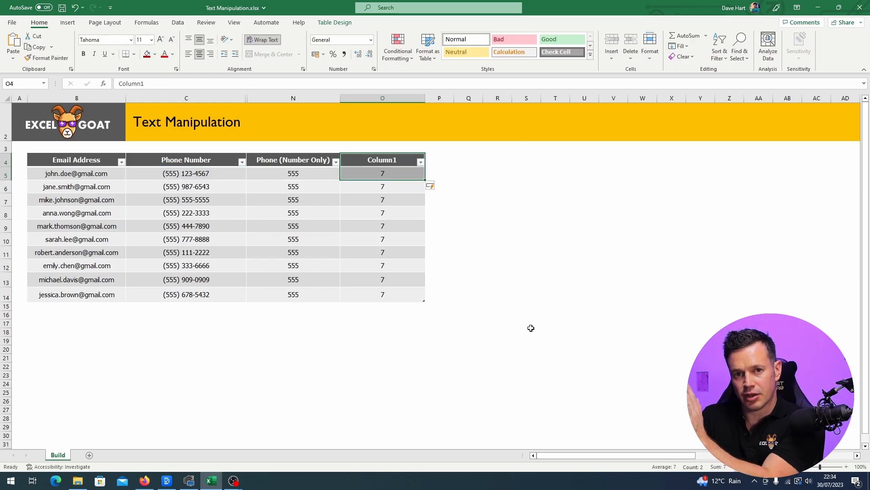
- Fill a new column beside Column1 with =MID(C5,O5,100) to extract the local number, and widen the column
{"action": "left_click", "coordinate": [456, 177]}
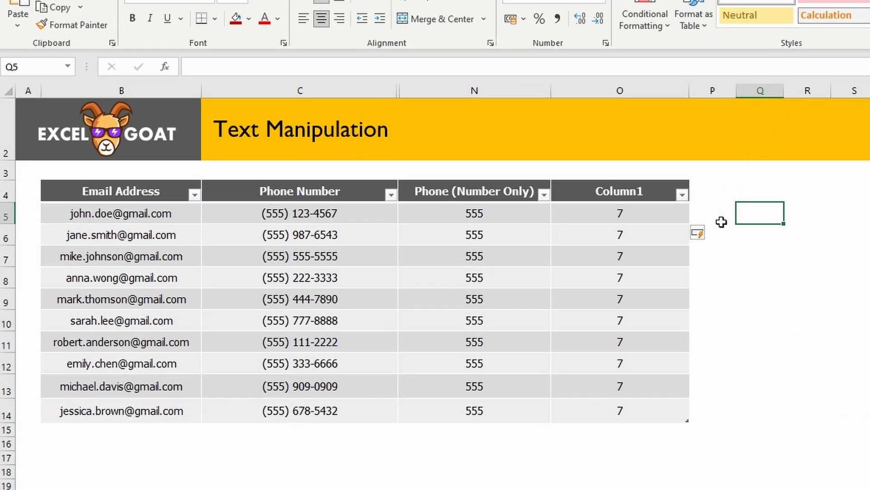
{"action": "left_click", "coordinate": [442, 171]}
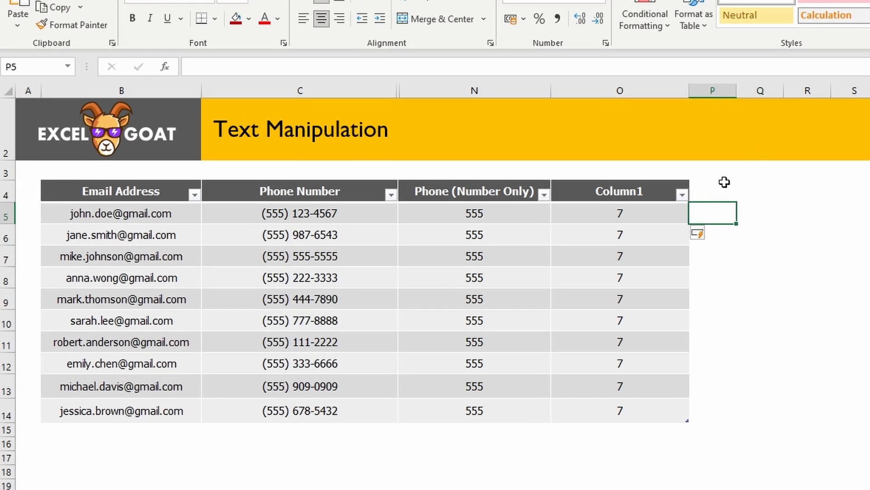
{"action": "type", "text": "=mid("}
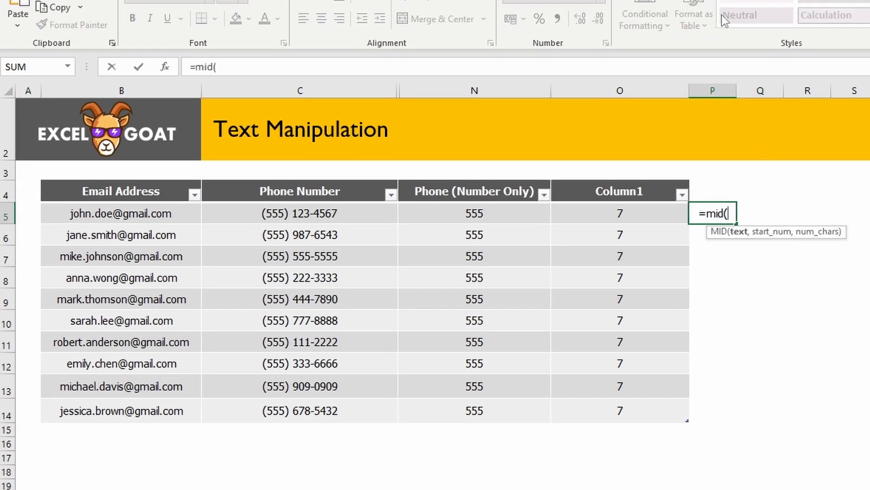
{"action": "left_click", "coordinate": [303, 215]}
{"action": "type", "text": ","}
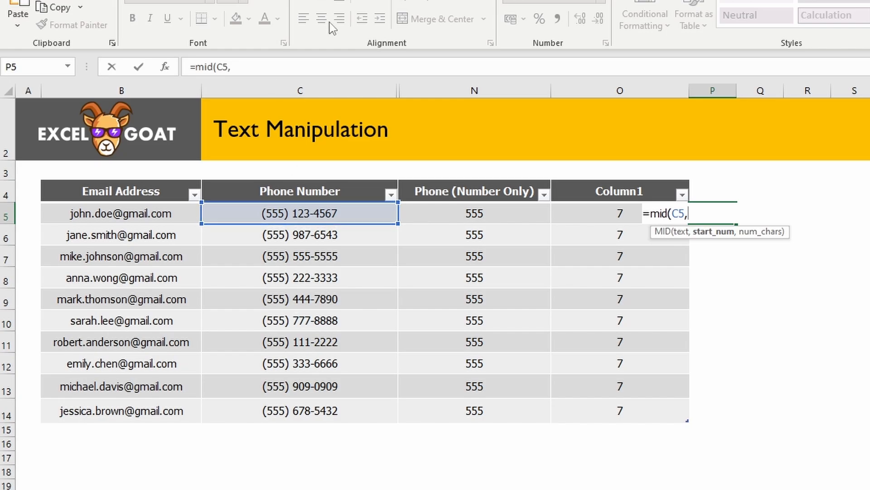
{"action": "left_click", "coordinate": [594, 217]}
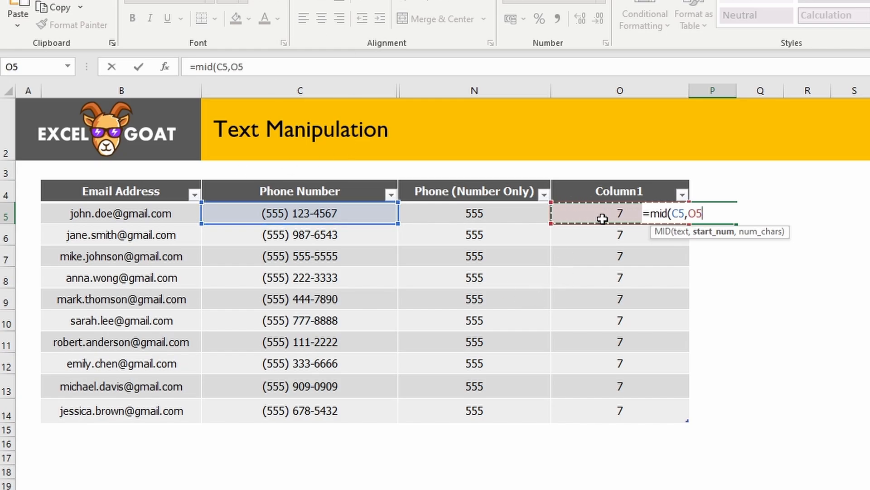
{"action": "type", "text": ","}
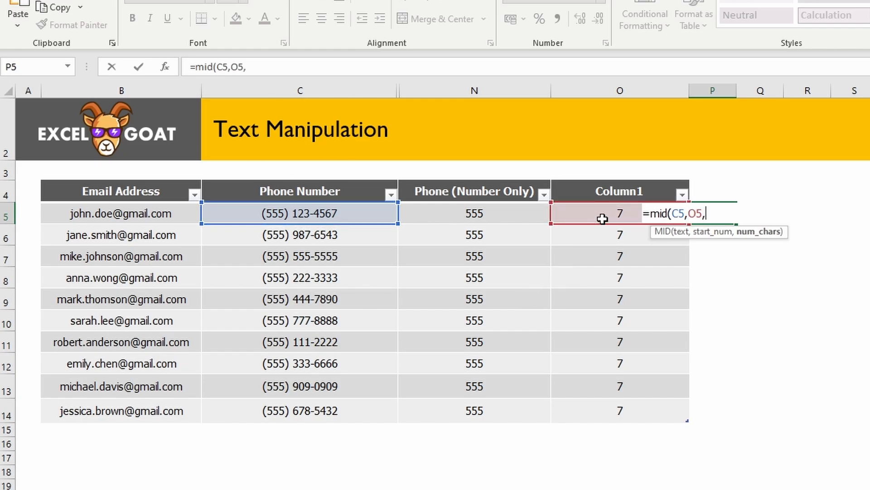
{"action": "type", "text": "100)"}
{"action": "key", "text": "Return"}
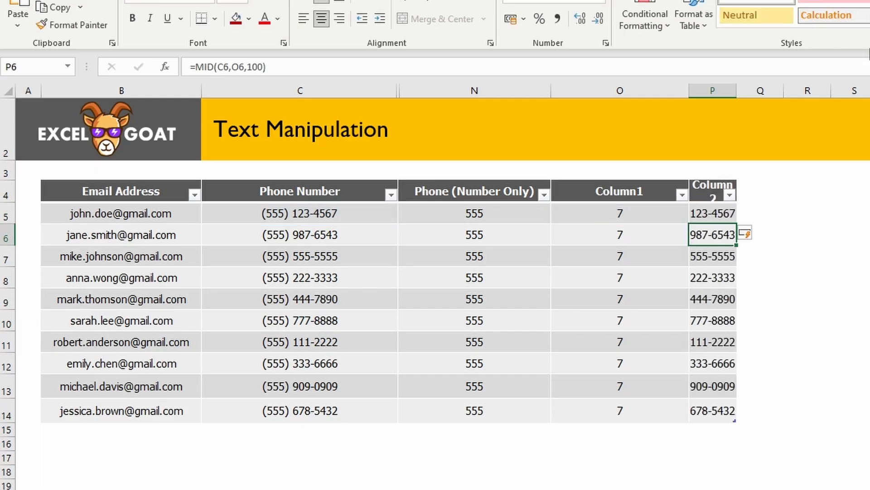
{"action": "left_click_drag", "start_coordinate": [737, 91], "coordinate": [838, 92]}
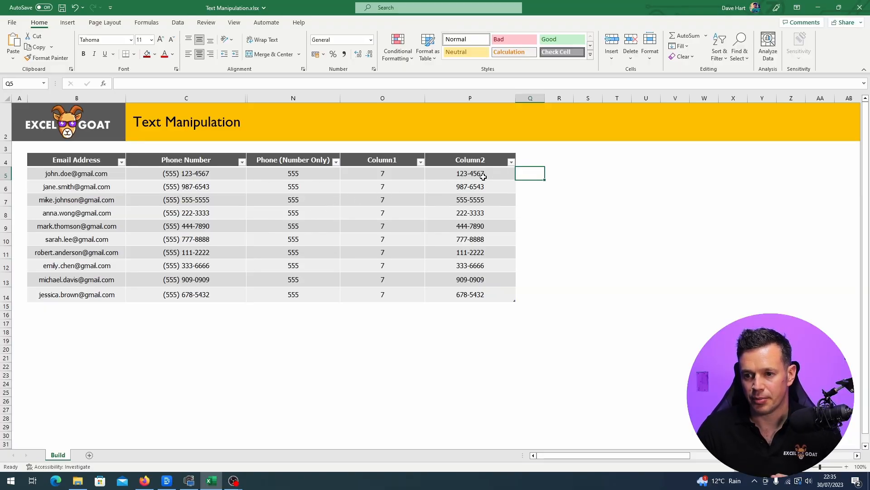
- Fill a new column beside Column2 with =SUBSTITUTE(P5,"-","") to strip the hyphen from each local number
{"action": "type", "text": "=sub"}
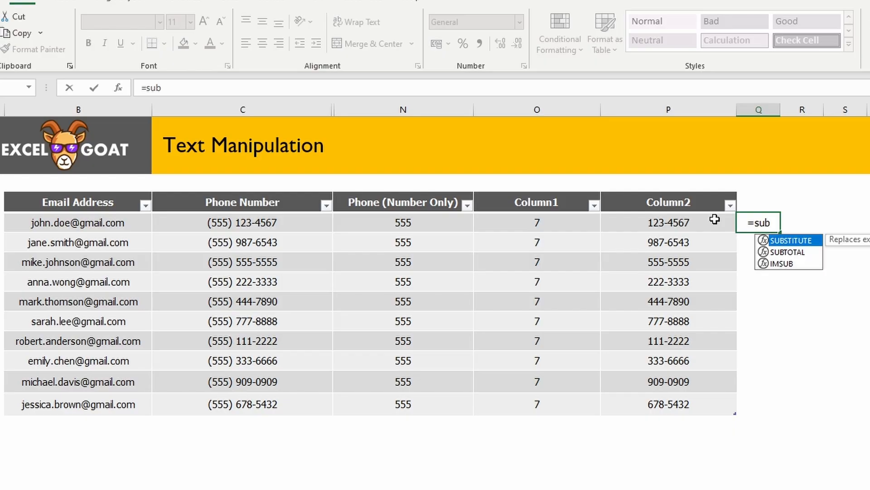
{"action": "key", "text": "Tab"}
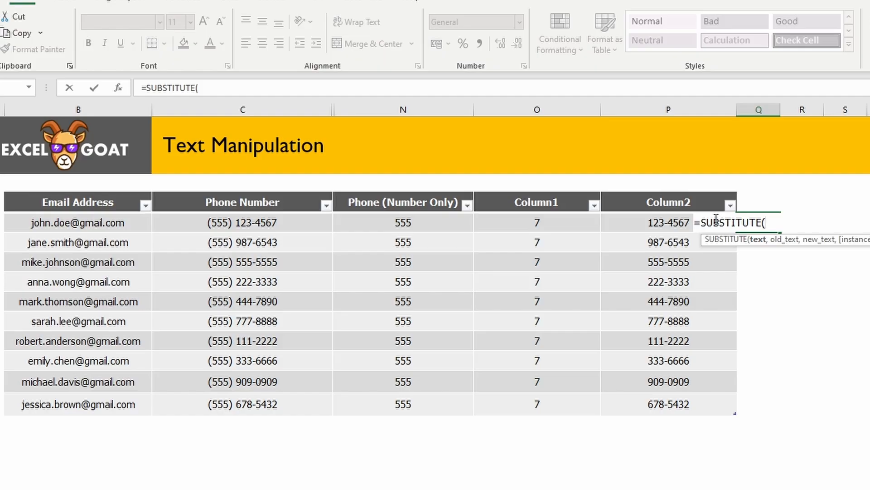
{"action": "left_click", "coordinate": [640, 220]}
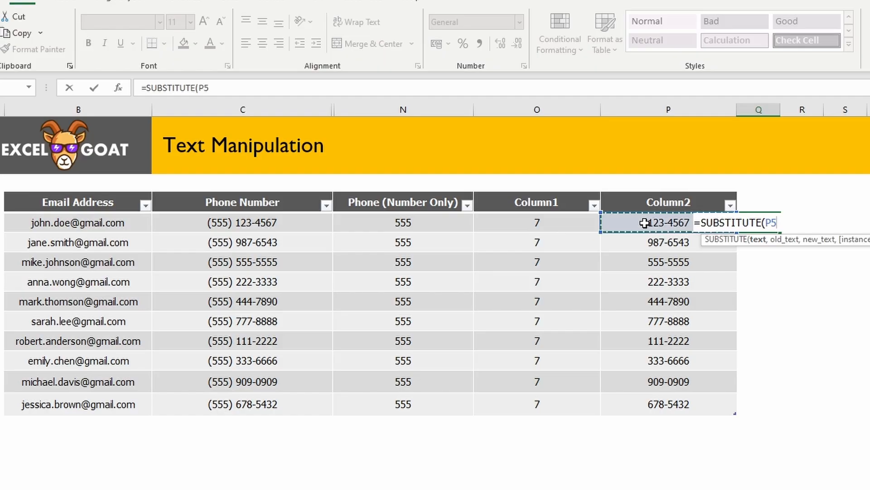
{"action": "type", "text": ",\"-"}
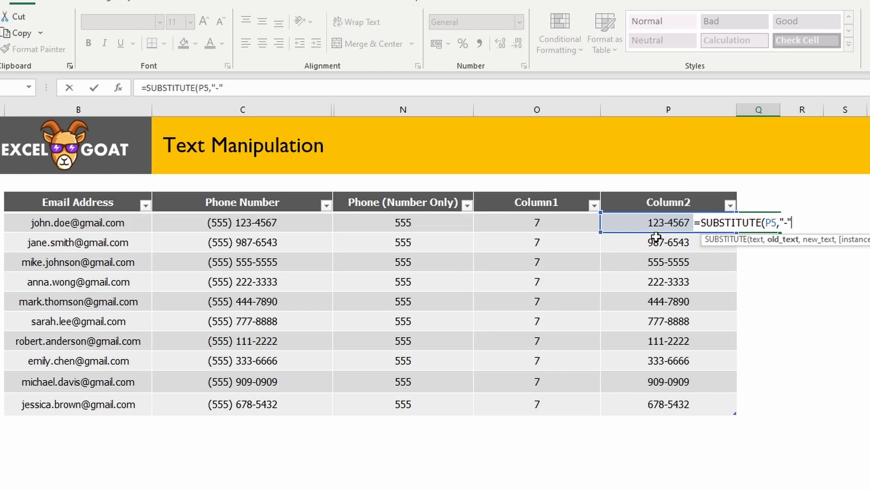
{"action": "type", "text": "\","}
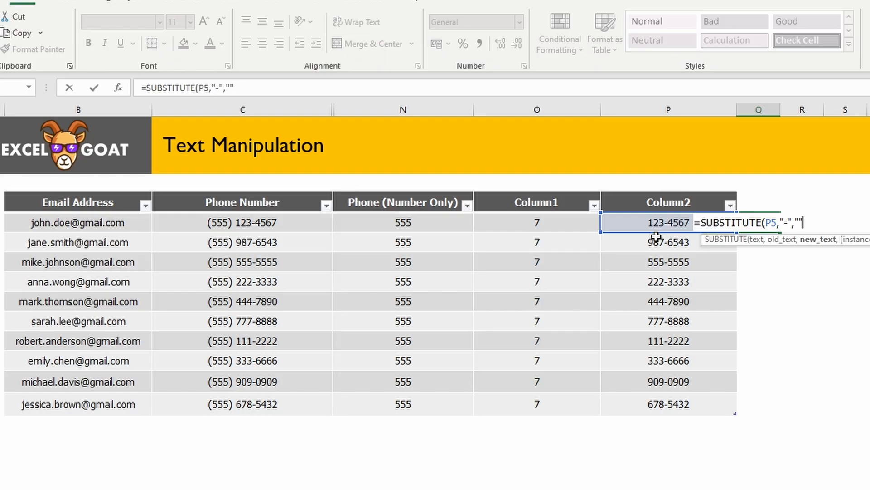
{"action": "type", "text": "\"\")"}
{"action": "key", "text": "Return"}
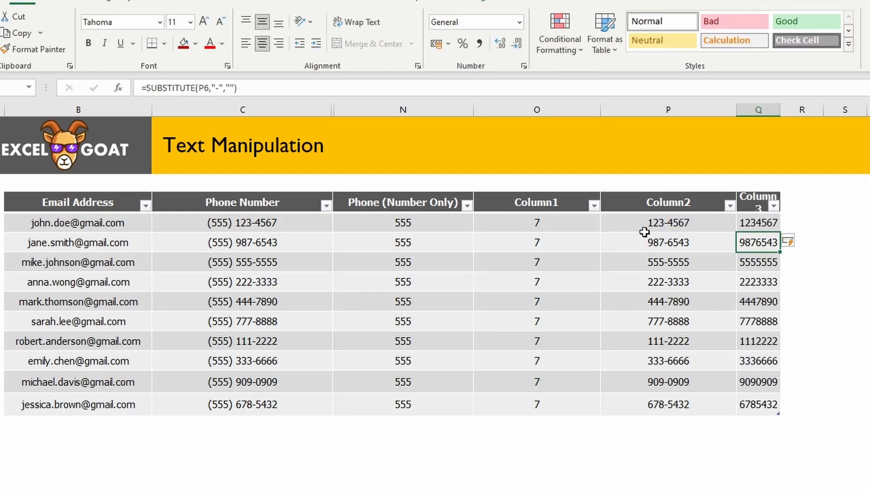
{"action": "left_click", "coordinate": [762, 222]}
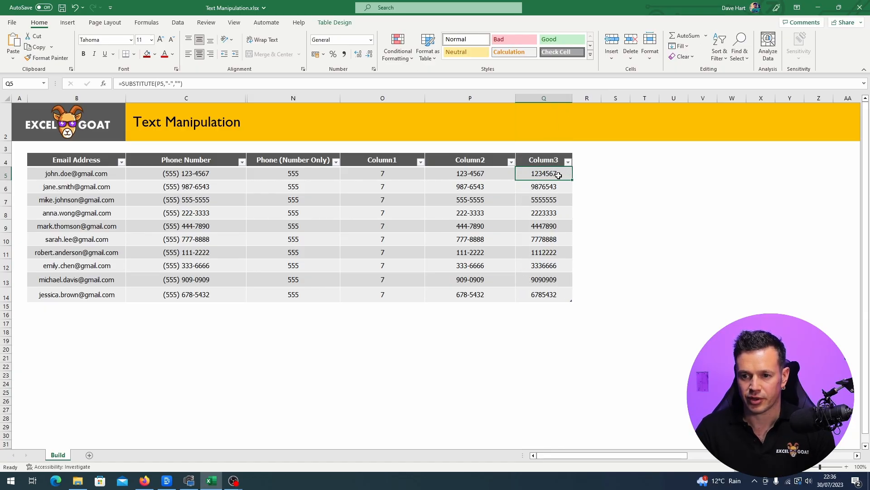
- Fill a new column beside Column3 with =CONCATENATE(N5,Q5) to join area code and local number, and widen the column
{"action": "left_click", "coordinate": [297, 173]}
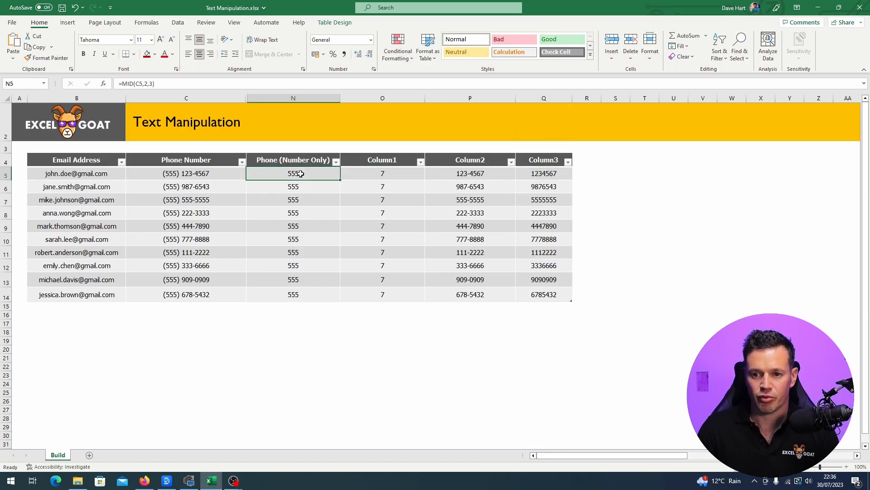
{"action": "left_click", "coordinate": [596, 174]}
{"action": "type", "text": "=concat"}
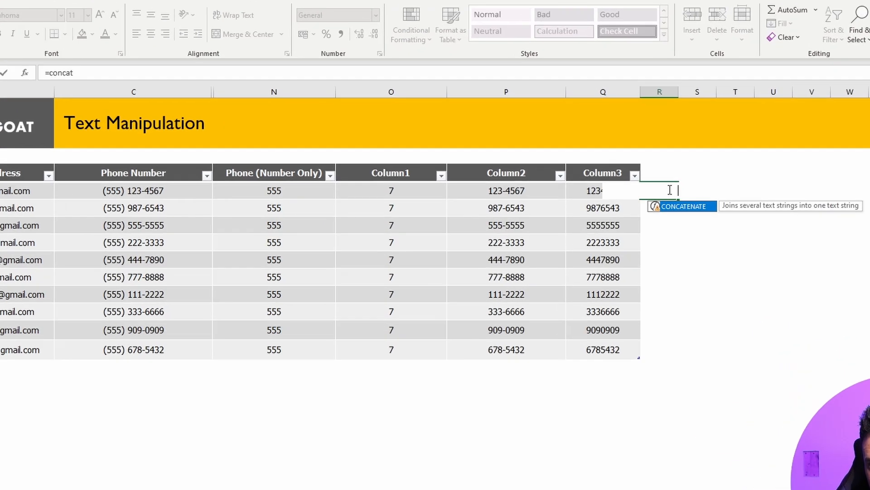
{"action": "type", "text": "enate("}
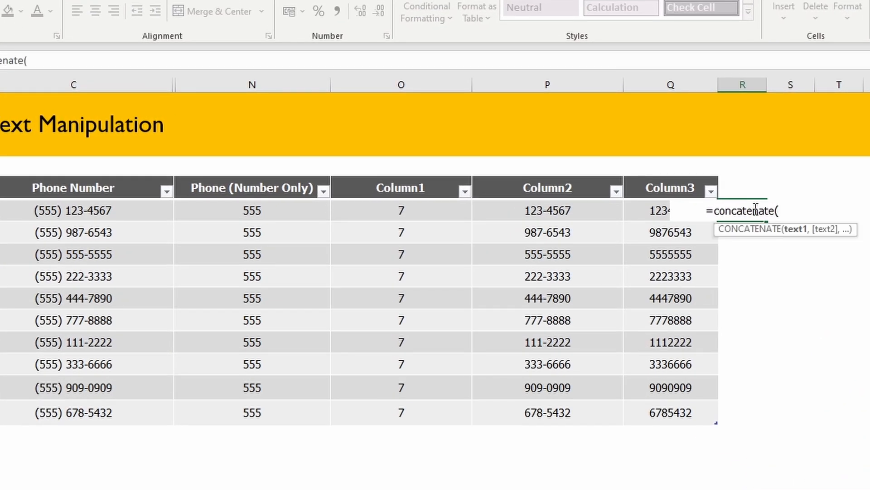
{"action": "left_click", "coordinate": [228, 211]}
{"action": "type", "text": ","}
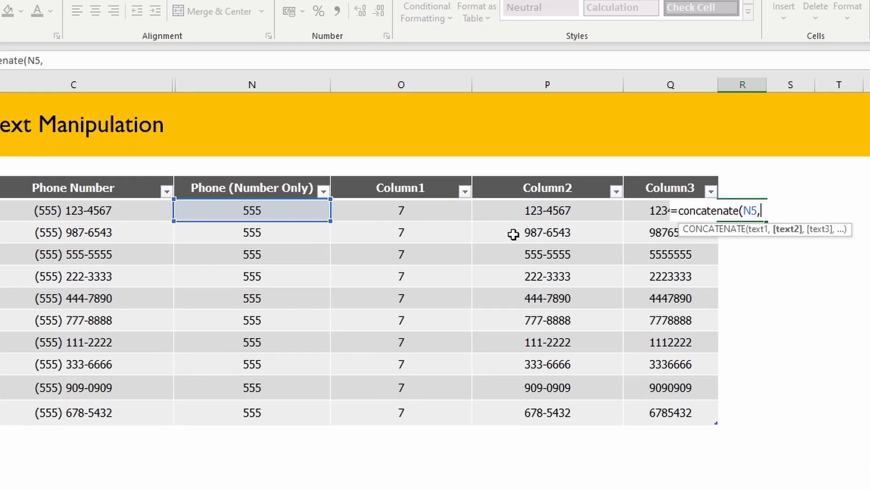
{"action": "left_click", "coordinate": [654, 210]}
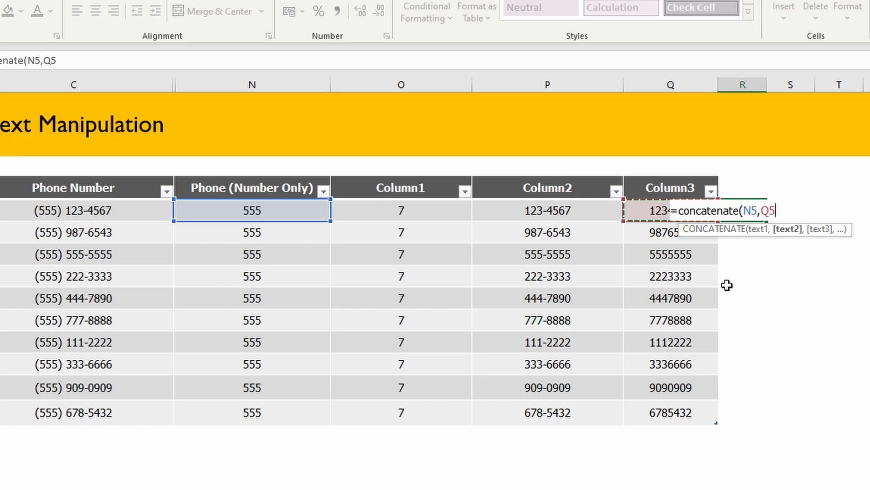
{"action": "type", "text": ")"}
{"action": "key", "text": "Return"}
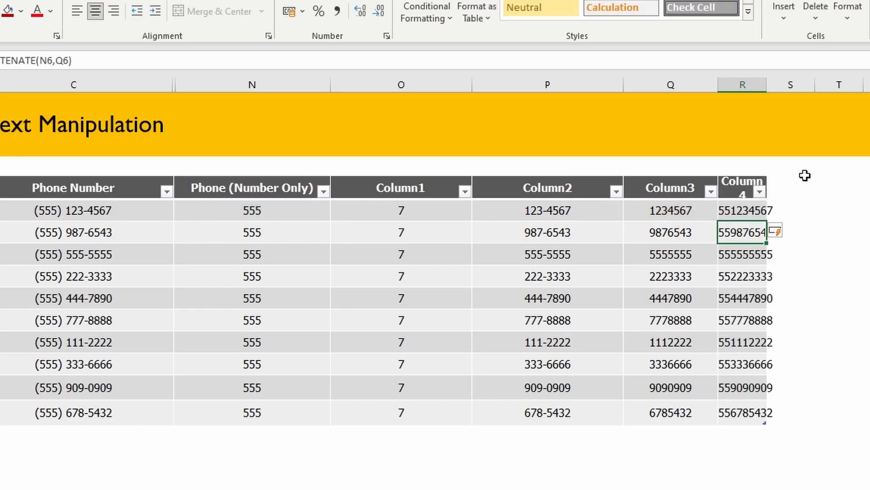
{"action": "left_click_drag", "start_coordinate": [768, 85], "coordinate": [868, 91]}
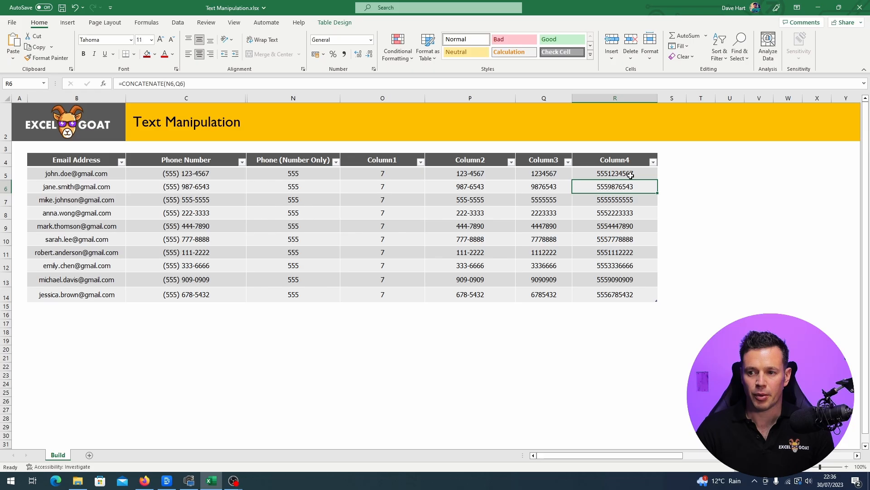
- Fill a new column beside Column4 with =ISTEXT(R5), widen it, and check whether the joined numbers are stored as text
{"action": "left_click", "coordinate": [630, 174]}
{"action": "left_click", "coordinate": [671, 172]}
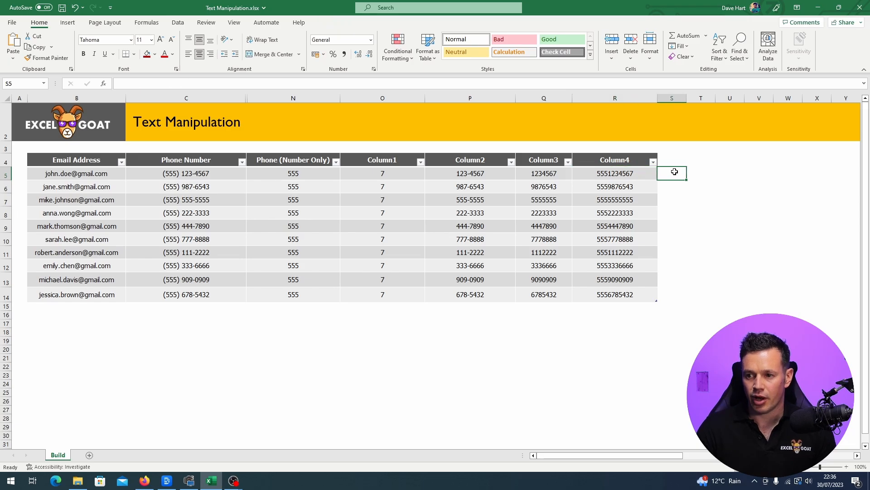
{"action": "type", "text": "=is"}
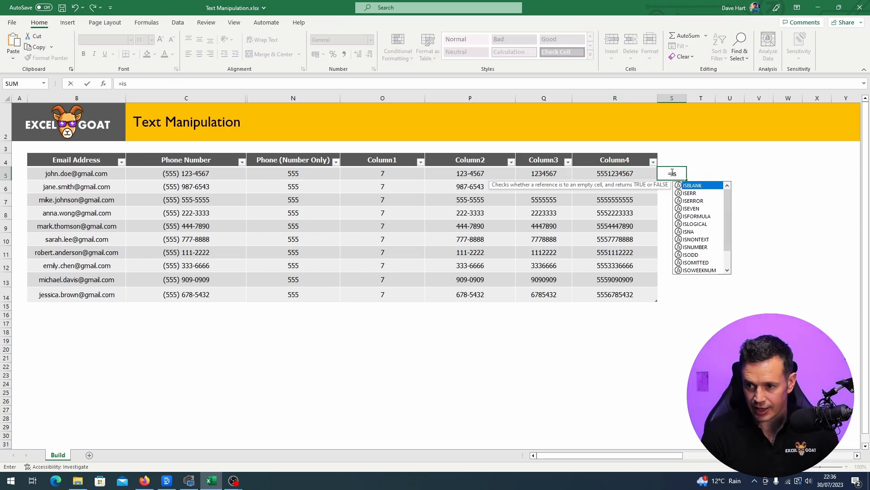
{"action": "type", "text": "text("}
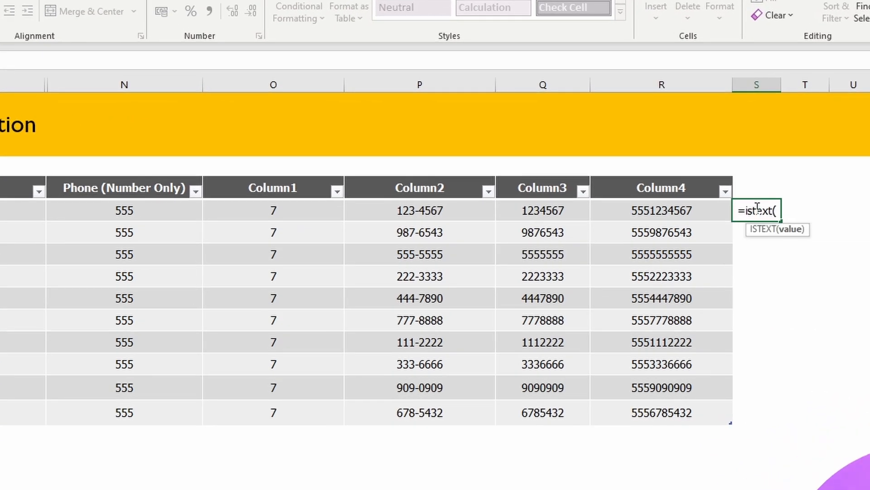
{"action": "left_click", "coordinate": [666, 209]}
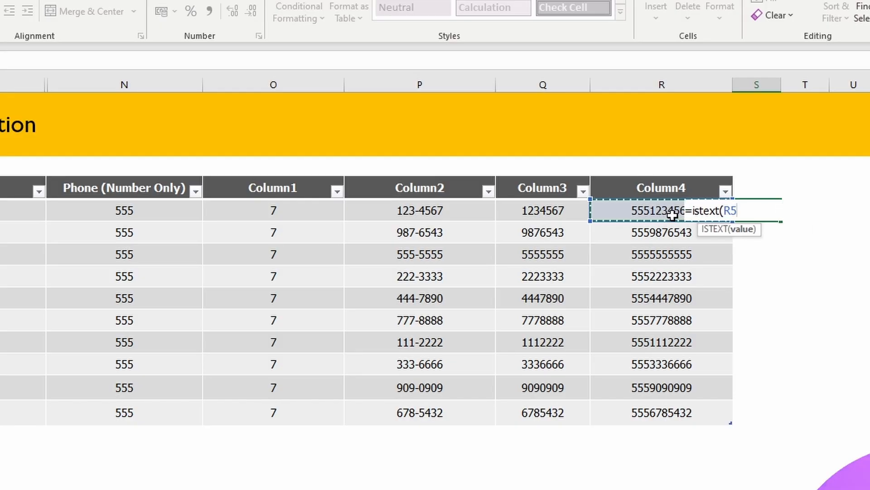
{"action": "key", "text": "Return"}
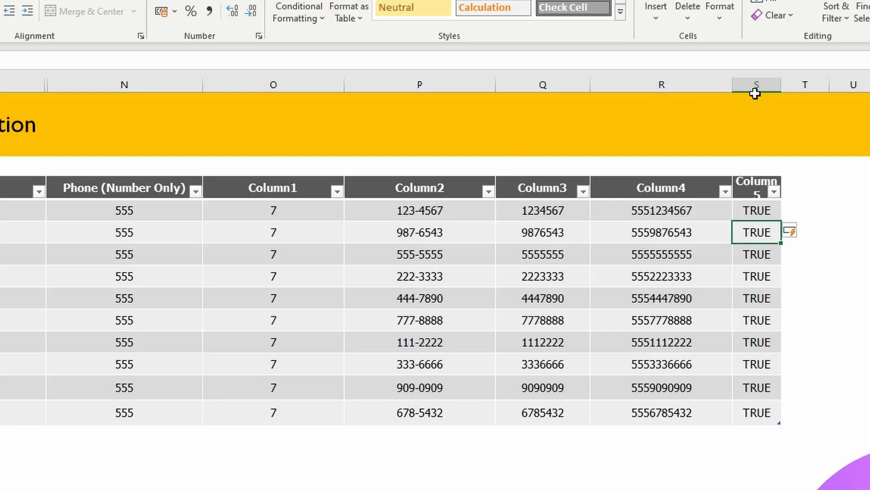
{"action": "left_click_drag", "start_coordinate": [782, 85], "coordinate": [869, 94]}
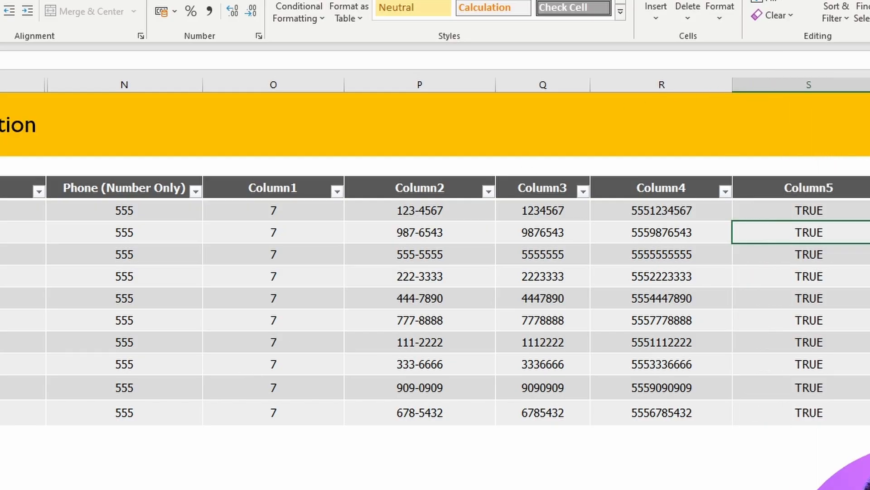
{"action": "key", "text": "Up"}
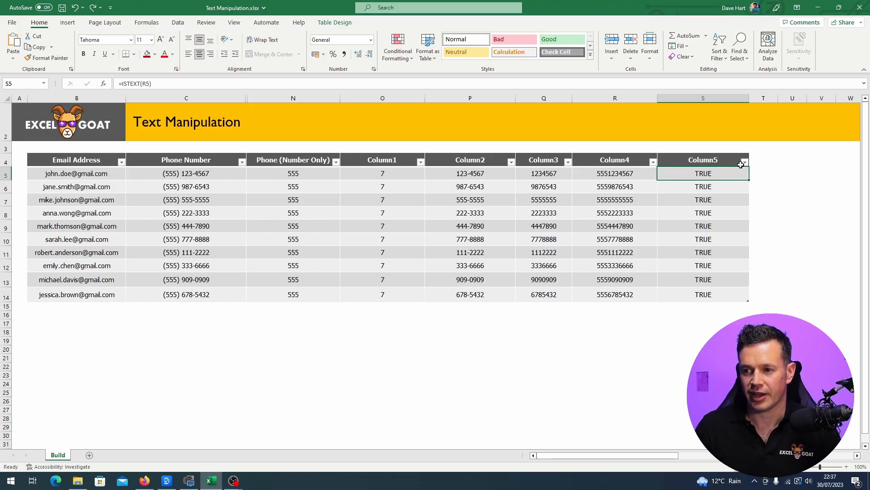
{"action": "left_click_drag", "start_coordinate": [717, 173], "coordinate": [714, 283]}
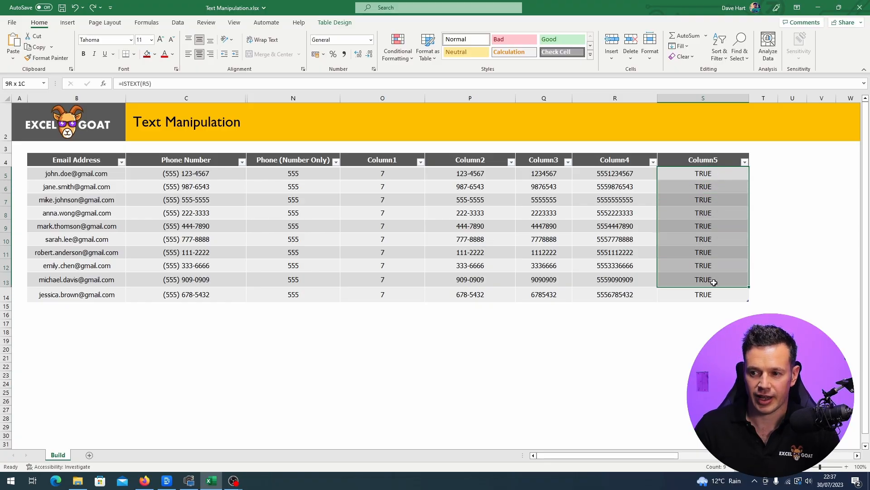
{"action": "left_click", "coordinate": [706, 174]}
- Wrap the Column4 formula in VALUE so it becomes =VALUE(CONCATENATE(N5,Q5))
{"action": "double_click", "coordinate": [615, 173]}
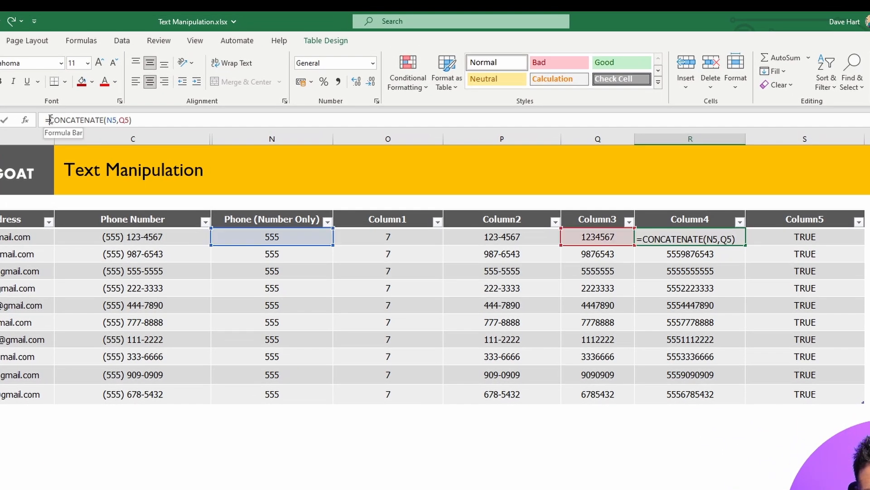
{"action": "left_click", "coordinate": [50, 120]}
{"action": "type", "text": "value("}
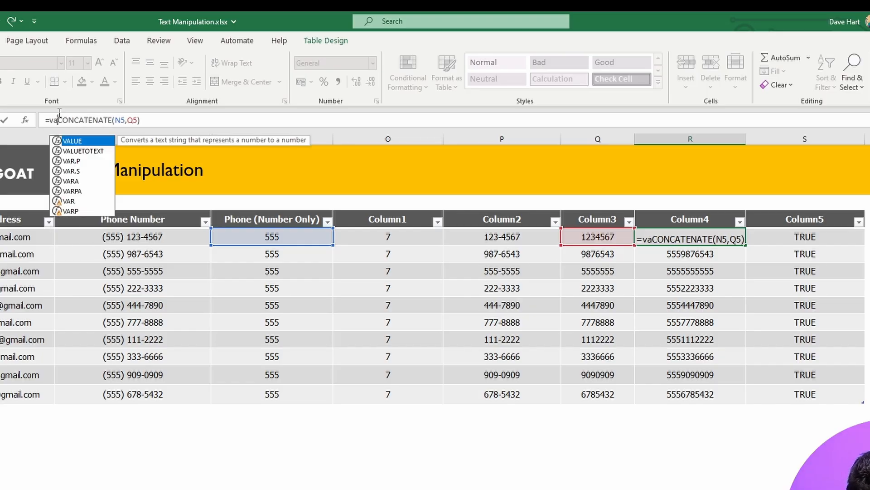
{"action": "left_click", "coordinate": [161, 121]}
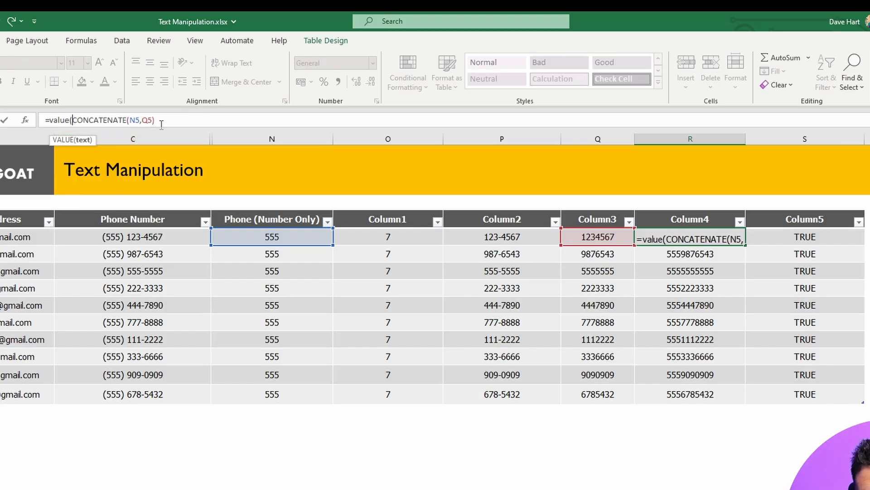
{"action": "type", "text": ")"}
{"action": "key", "text": "Return"}
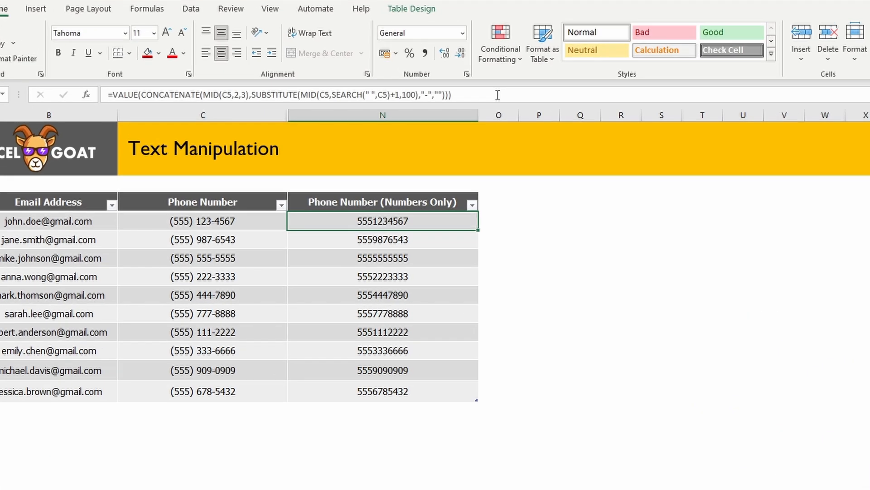
- Examine the combined VALUE formula in the first Phone Number (Numbers Only) cell and its source phone number
{"action": "key", "text": "F2"}
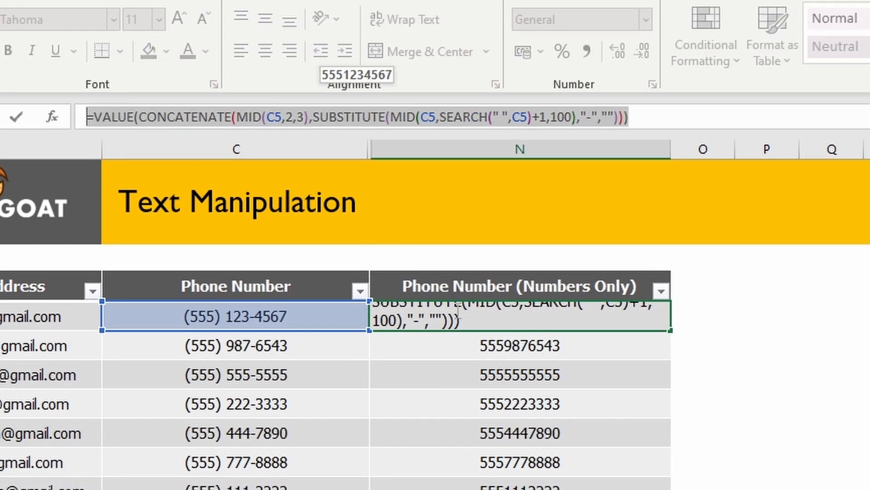
{"action": "key", "text": "Escape"}
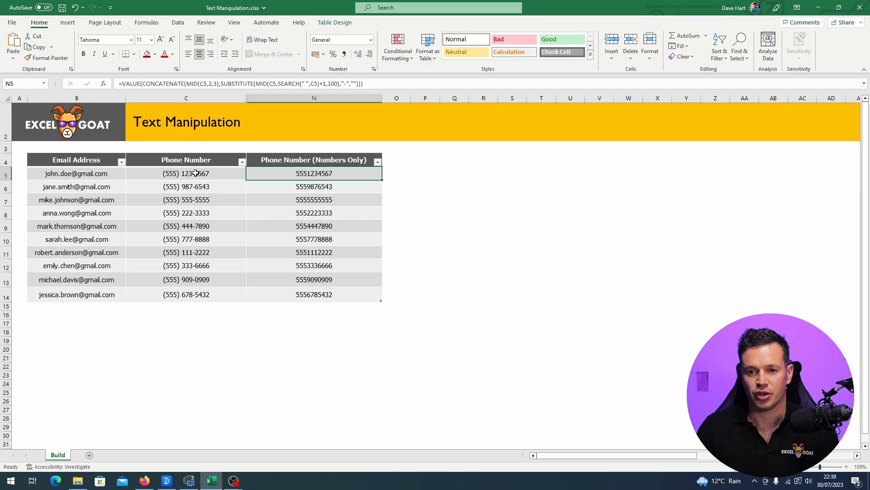
{"action": "left_click", "coordinate": [256, 317]}
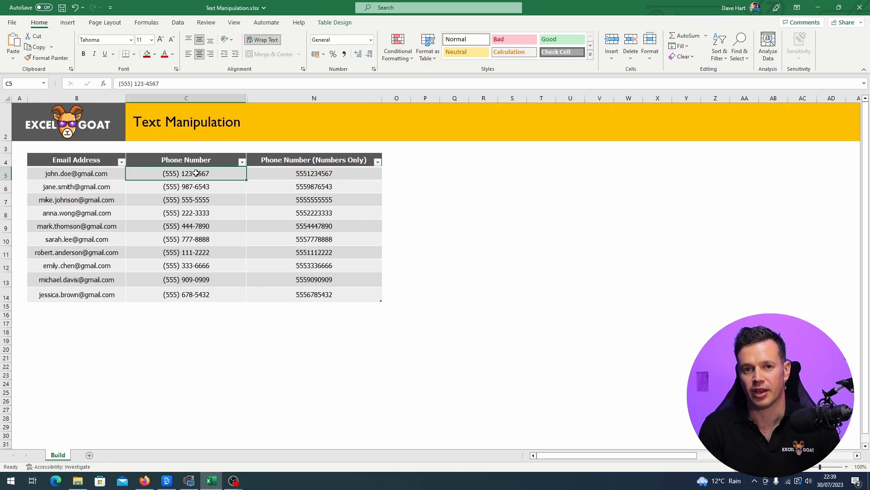